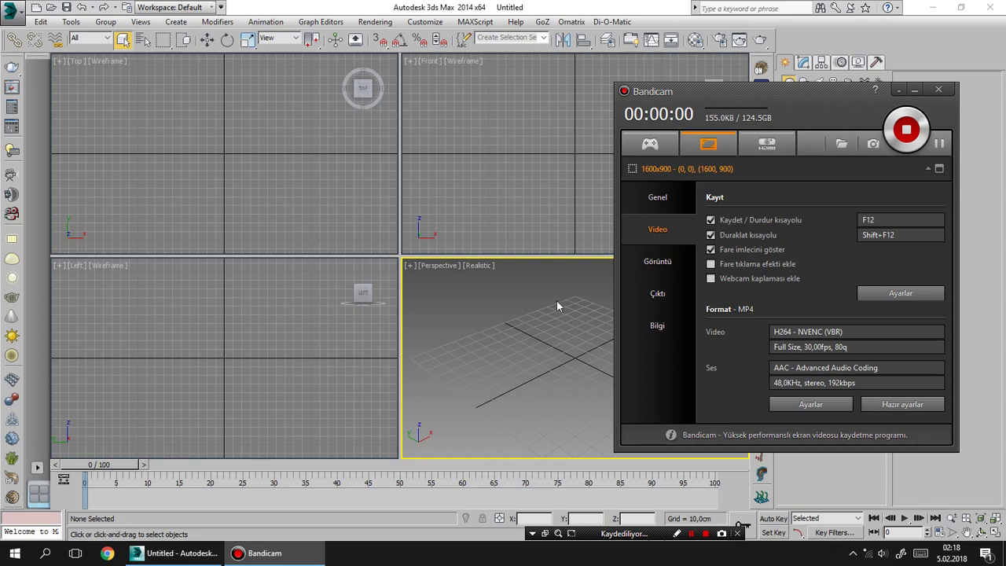
Step: Bring the empty Untitled 3ds Max scene in front of the Bandicam window
{"action": "left_click", "coordinate": [557, 300]}
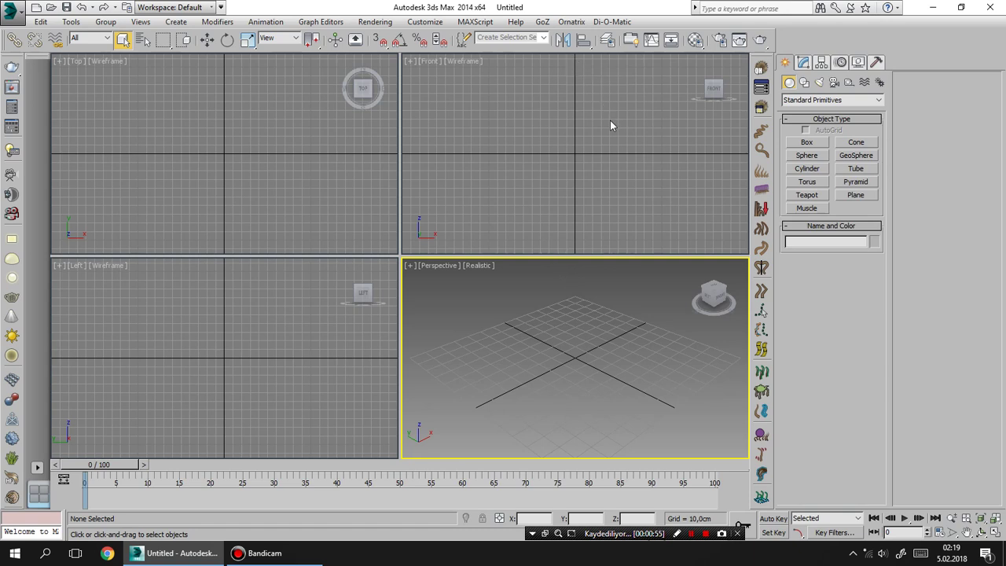
Step: Browse the Di-O-Matic menu and switch to the Modify panel to reach Facial Studio's Create Head
{"action": "left_click", "coordinate": [607, 28]}
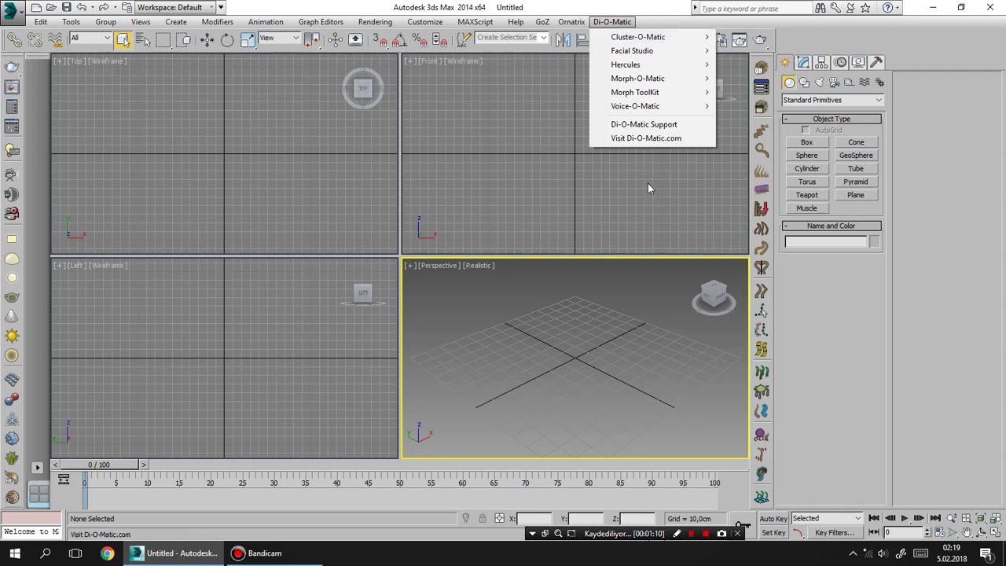
{"action": "left_click", "coordinate": [648, 183]}
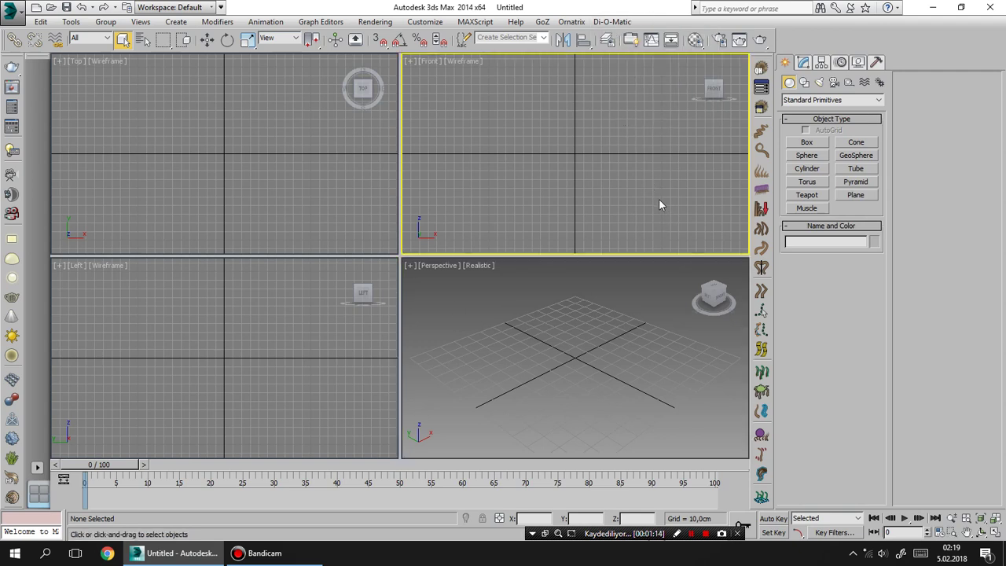
{"action": "left_click", "coordinate": [613, 22]}
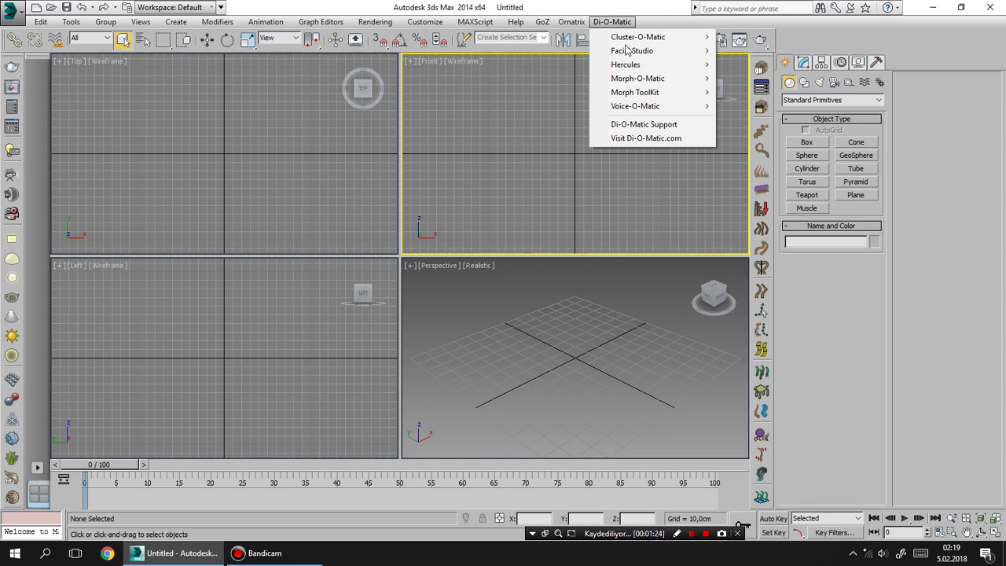
{"action": "left_click", "coordinate": [634, 197]}
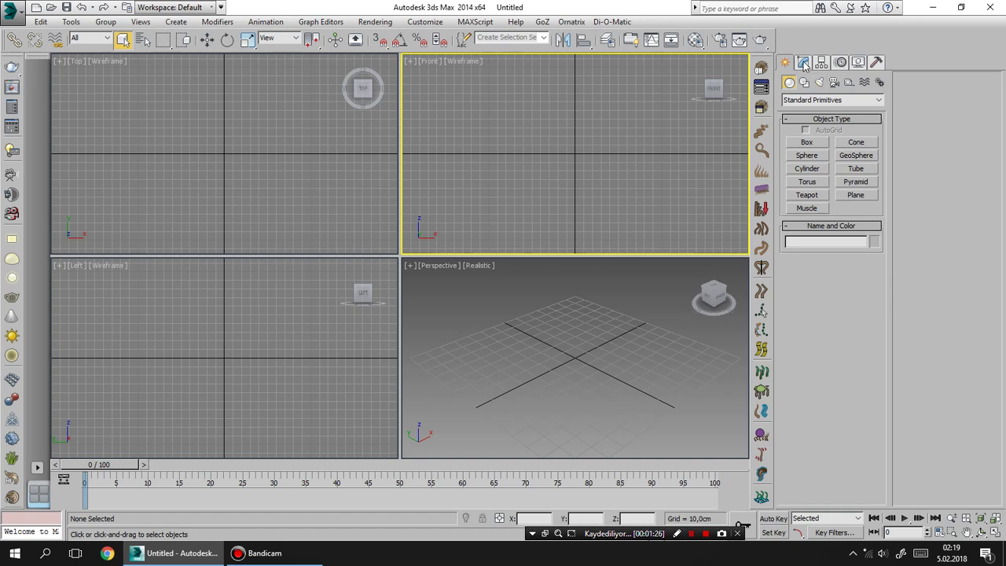
{"action": "left_click", "coordinate": [803, 62]}
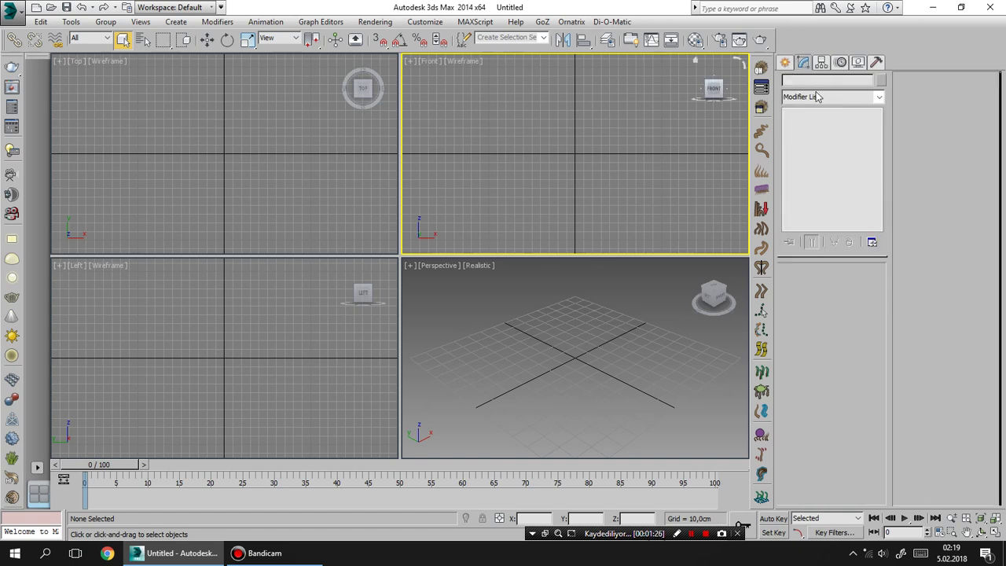
{"action": "left_click", "coordinate": [611, 24]}
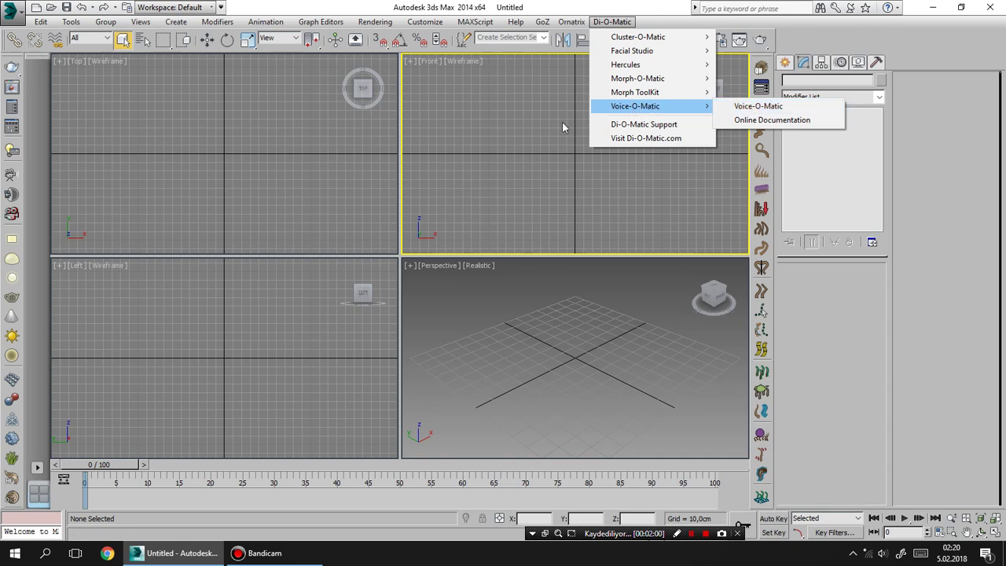
{"action": "mouse_move", "coordinate": [632, 51]}
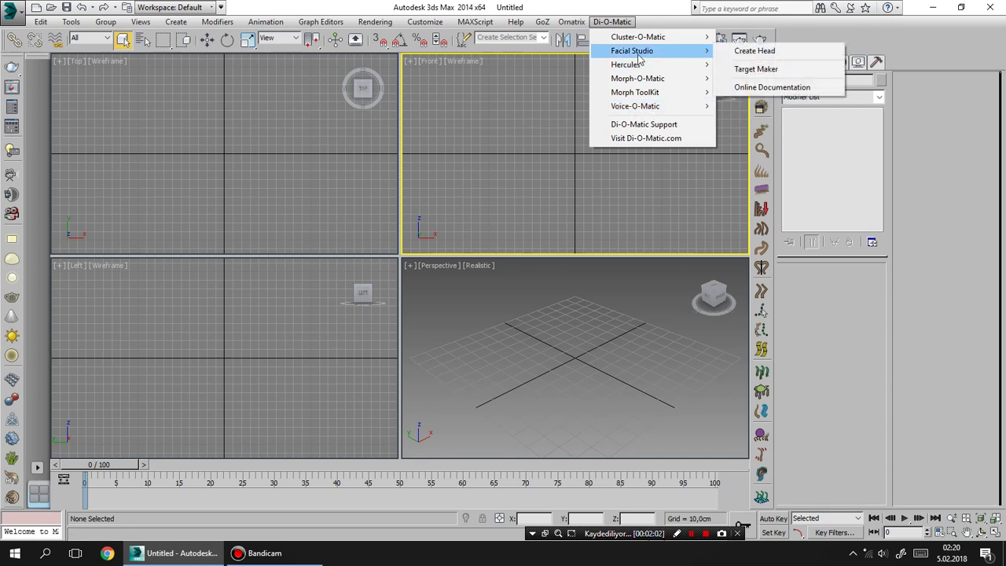
Step: Create a Facial Studio head with a 40.059cm radius in the Front viewport
{"action": "left_click", "coordinate": [761, 55]}
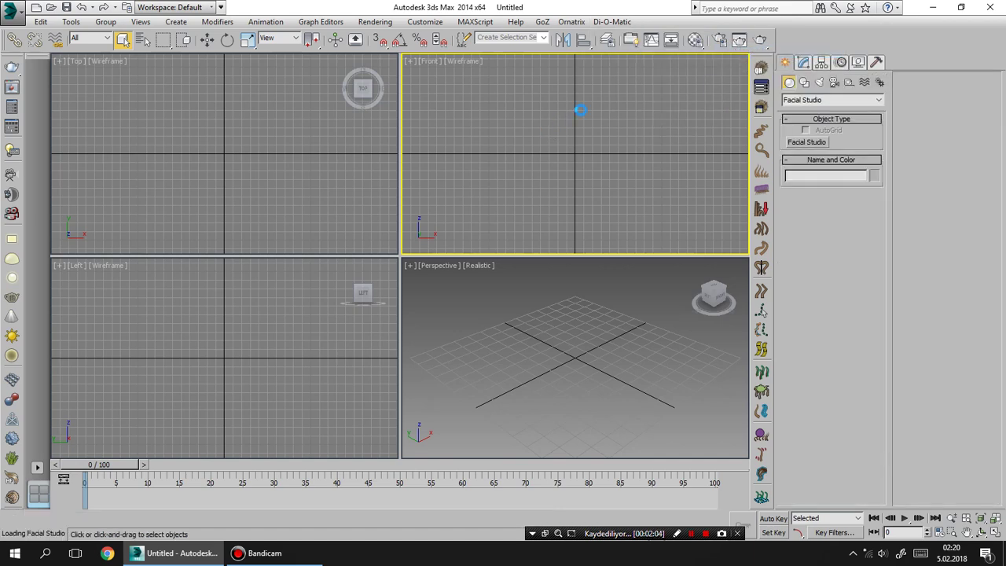
{"action": "left_click_drag", "start_coordinate": [581, 110], "coordinate": [625, 222]}
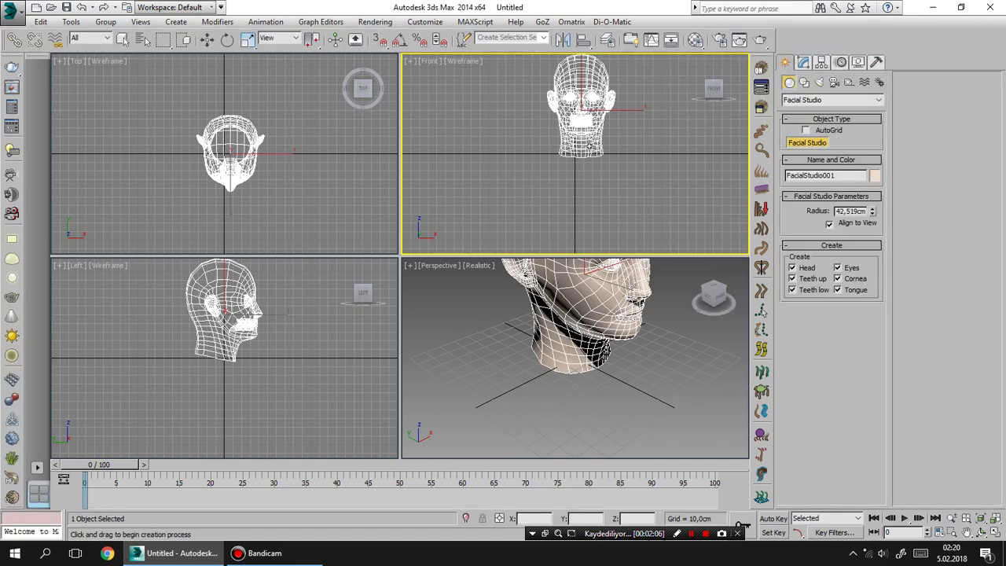
{"action": "key", "text": "alt+w"}
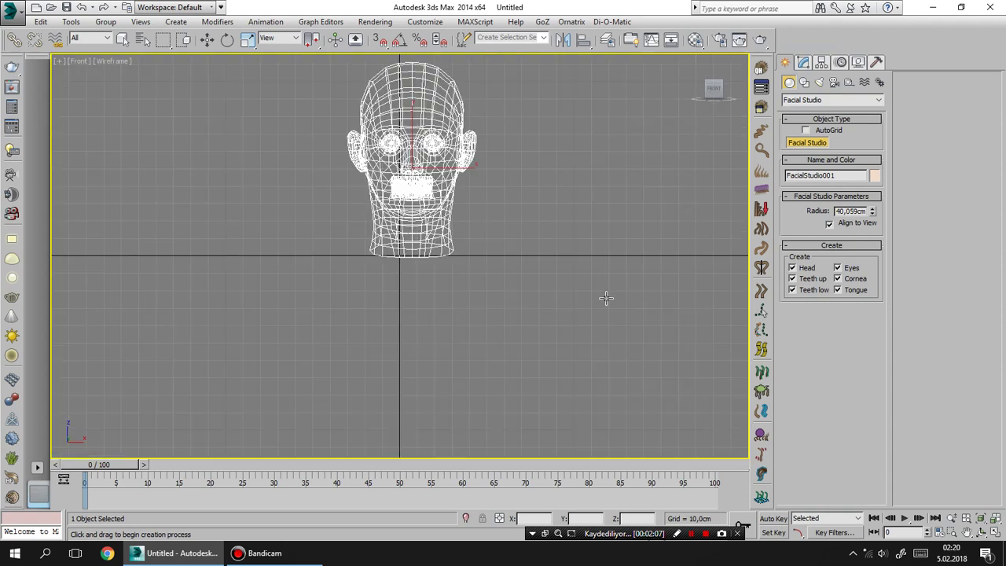
{"action": "key", "text": "alt+w"}
Step: Maximize the Perspective viewport and set it to Shaded display
{"action": "left_click", "coordinate": [605, 284]}
{"action": "key", "text": "alt+w"}
{"action": "key", "text": "w"}
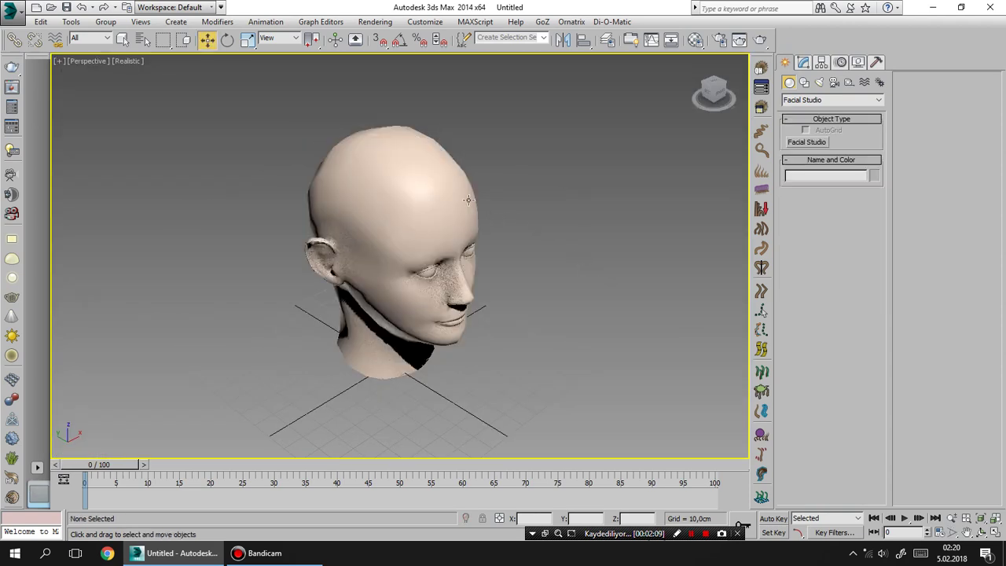
{"action": "left_click", "coordinate": [394, 181]}
{"action": "left_click", "coordinate": [129, 63]}
{"action": "left_click", "coordinate": [169, 89]}
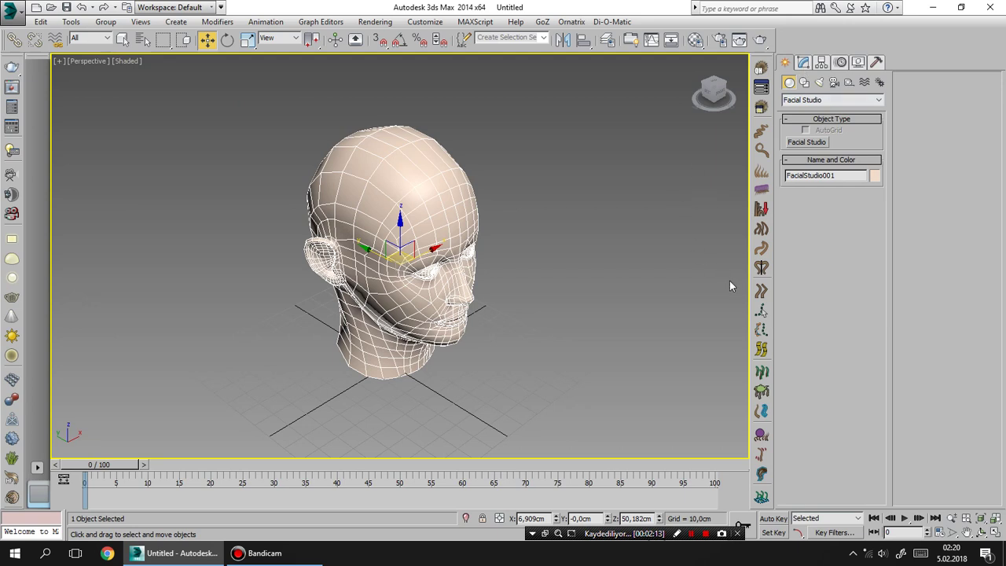
Step: Select FacialStudio001 in the Modify panel to show its Facial Studio parameters
{"action": "left_click", "coordinate": [803, 63]}
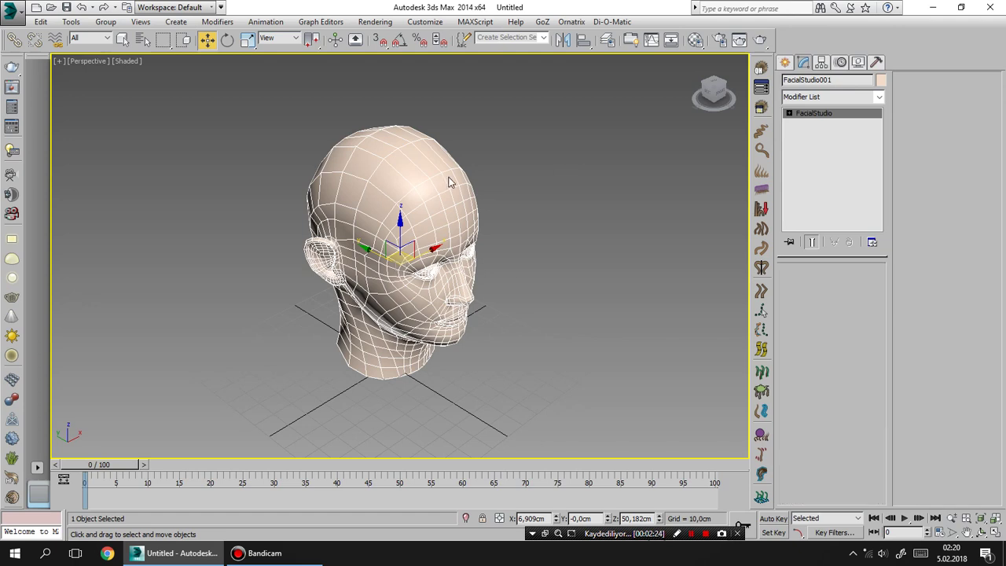
{"action": "key", "text": "ctrl+d"}
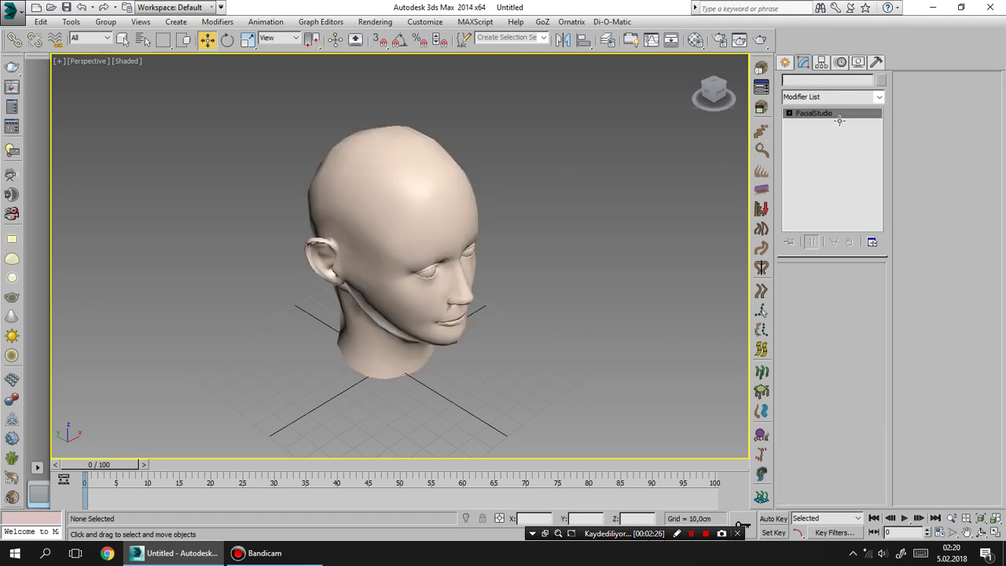
{"action": "left_click", "coordinate": [838, 116]}
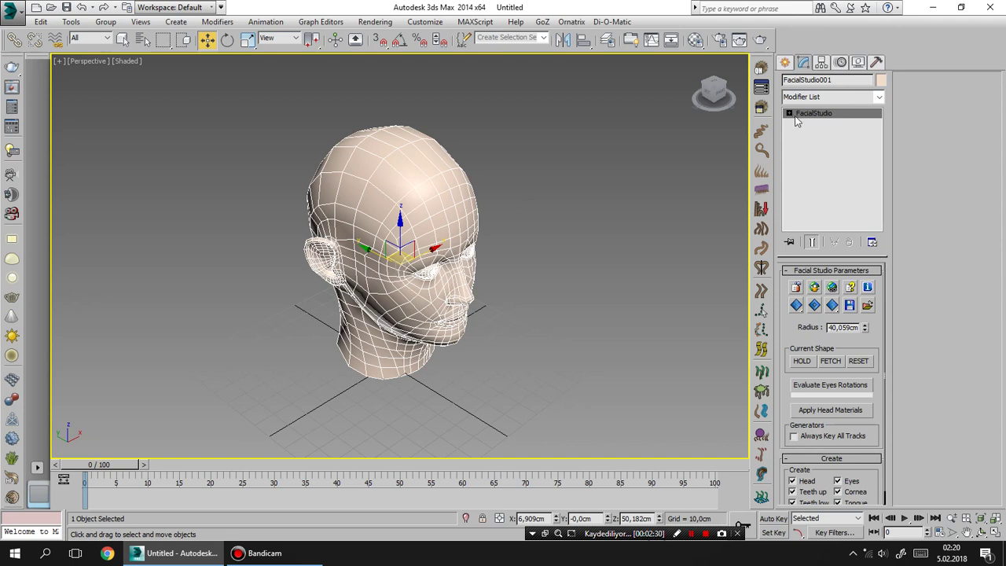
Step: Open the FacialStudio Shapes sub-level and orbit the view to face the head
{"action": "left_click", "coordinate": [790, 114]}
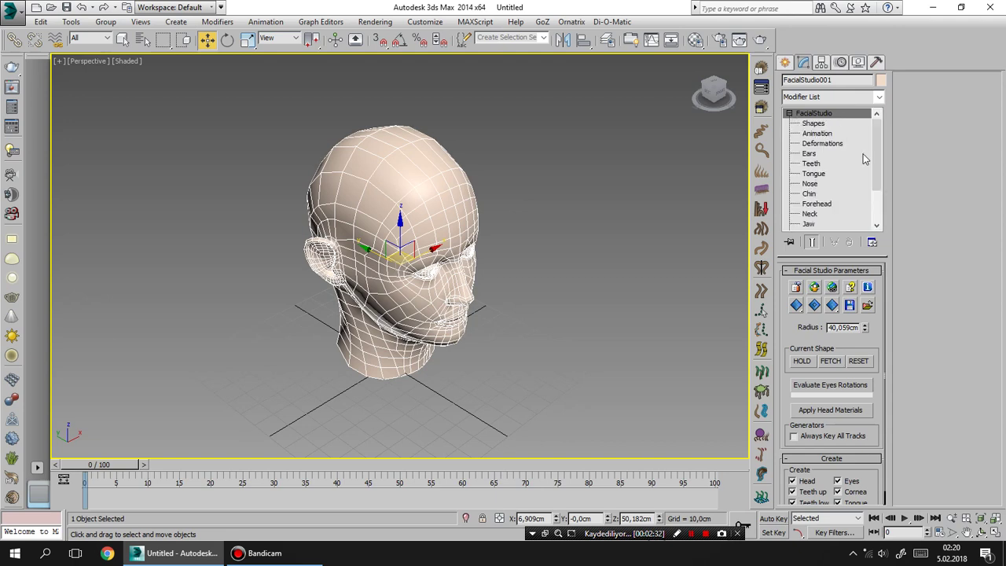
{"action": "left_click", "coordinate": [815, 125]}
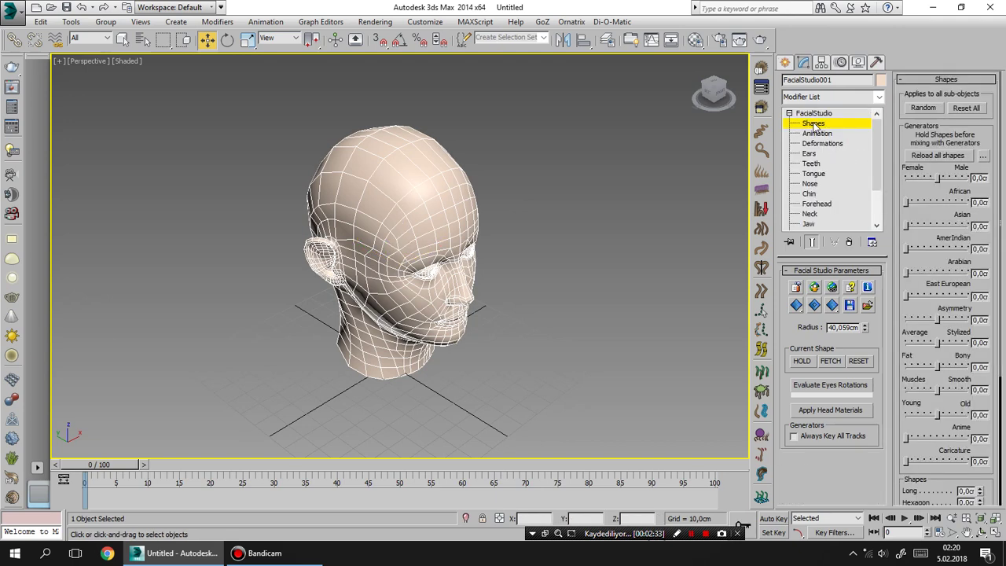
{"action": "left_click", "coordinate": [981, 532]}
{"action": "left_click_drag", "start_coordinate": [409, 236], "coordinate": [476, 236]}
{"action": "scroll", "coordinate": [459, 242], "scroll_direction": "up", "scroll_amount": 3}
{"action": "key", "text": "w"}
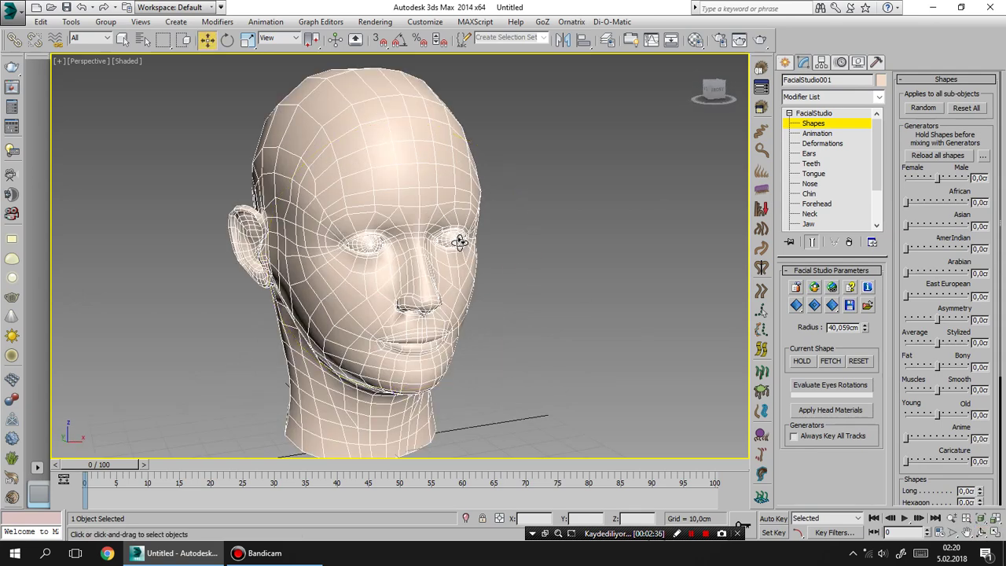
Step: Set Female–Male to 35.3 and African to 48.4, and adjust East European and anime sliders
{"action": "mouse_move", "coordinate": [938, 177]}
{"action": "left_mouse_down"}
{"action": "mouse_move", "coordinate": [893, 175]}
{"action": "mouse_move", "coordinate": [1004, 179]}
{"action": "mouse_move", "coordinate": [968, 180]}
{"action": "left_mouse_up"}
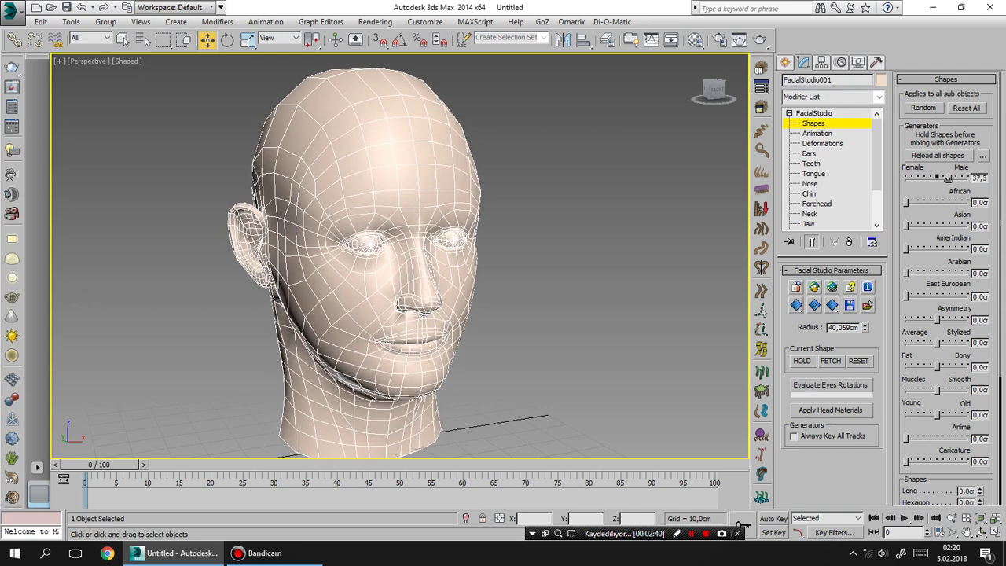
{"action": "mouse_move", "coordinate": [910, 202]}
{"action": "left_mouse_down"}
{"action": "mouse_move", "coordinate": [975, 202]}
{"action": "mouse_move", "coordinate": [936, 202]}
{"action": "mouse_move", "coordinate": [925, 226]}
{"action": "mouse_move", "coordinate": [904, 226]}
{"action": "left_mouse_up"}
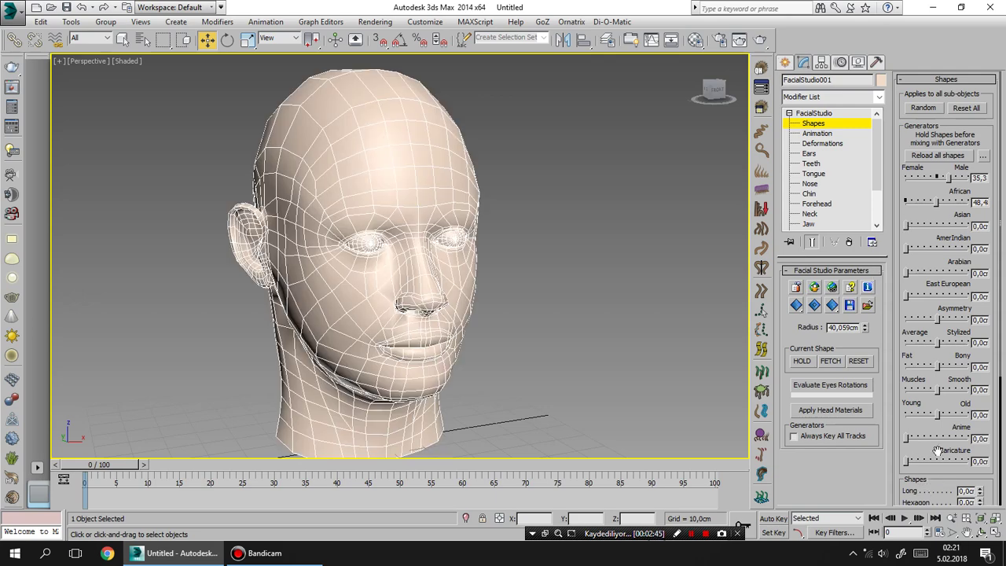
{"action": "left_click", "coordinate": [908, 274]}
{"action": "scroll", "coordinate": [613, 350], "scroll_direction": "down", "scroll_amount": 2}
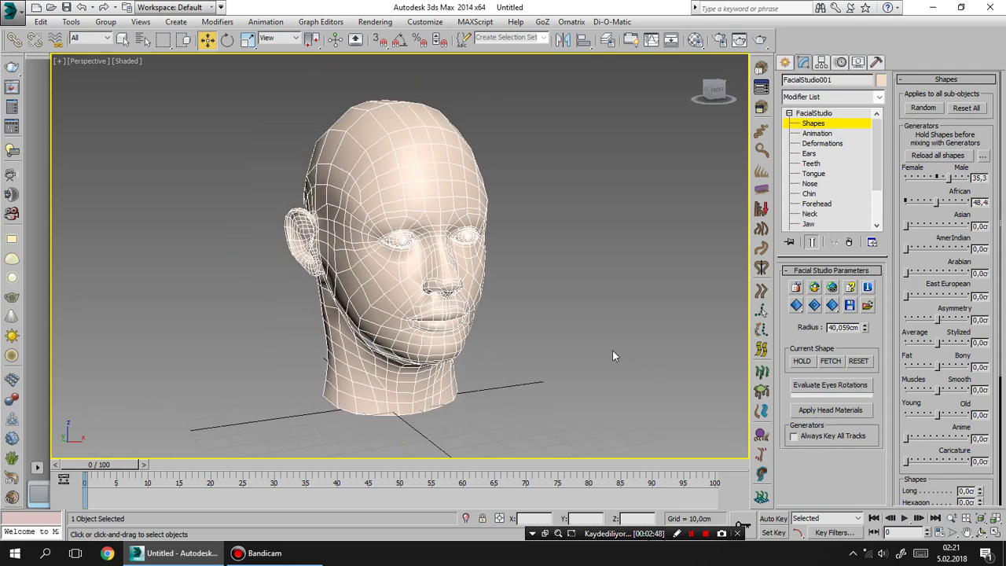
{"action": "left_click", "coordinate": [913, 225]}
{"action": "mouse_move", "coordinate": [908, 297]}
{"action": "left_mouse_down"}
{"action": "mouse_move", "coordinate": [942, 297]}
{"action": "mouse_move", "coordinate": [906, 296]}
{"action": "left_mouse_up"}
{"action": "mouse_move", "coordinate": [908, 437]}
{"action": "left_mouse_down"}
{"action": "mouse_move", "coordinate": [973, 437]}
{"action": "mouse_move", "coordinate": [886, 437]}
{"action": "mouse_move", "coordinate": [981, 462]}
{"action": "mouse_move", "coordinate": [905, 461]}
{"action": "left_mouse_up"}
Step: In Ears, try an ear length of -83, then reset it to 0
{"action": "left_click", "coordinate": [821, 154]}
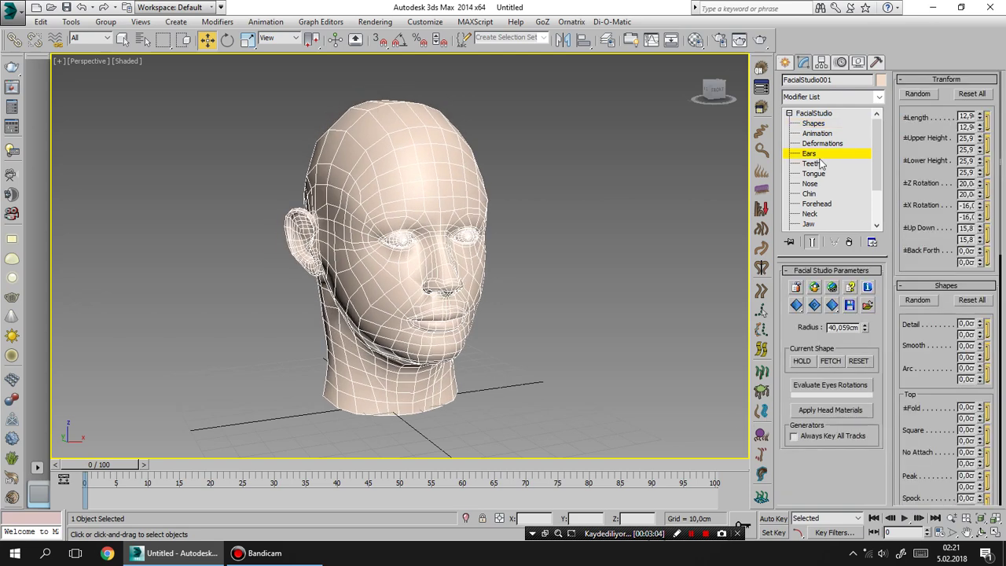
{"action": "left_click_drag", "start_coordinate": [980, 116], "coordinate": [994, 173]}
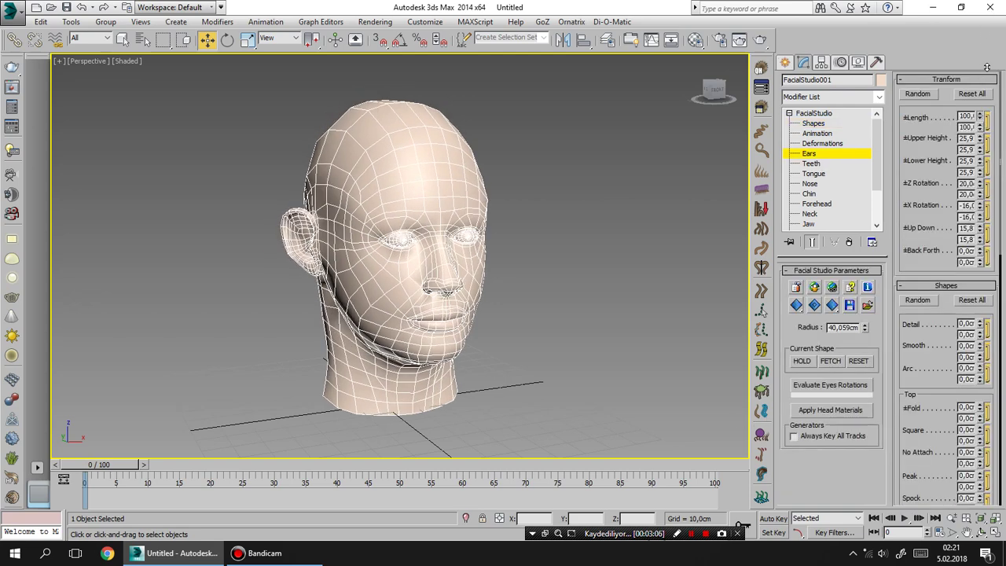
{"action": "right_click", "coordinate": [982, 117]}
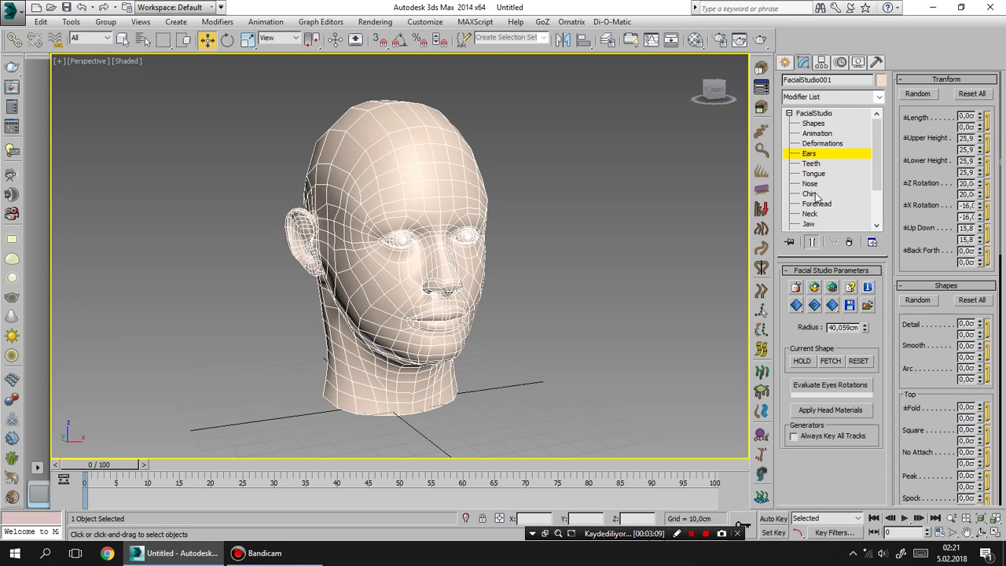
{"action": "left_click_drag", "start_coordinate": [877, 173], "coordinate": [881, 223]}
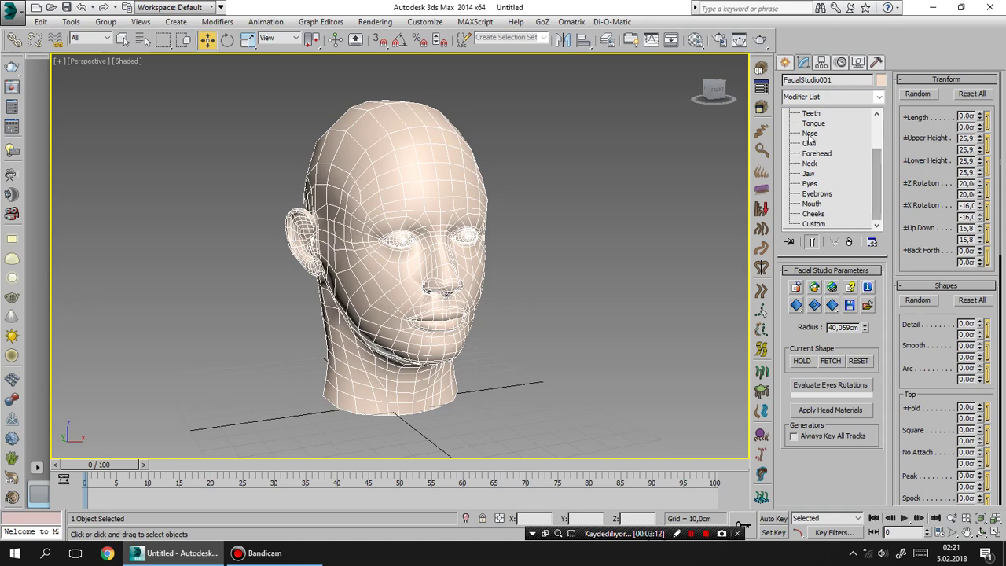
Step: In Eyes, try a different eye Separation and reset it to 0, viewing the head from the front
{"action": "left_click", "coordinate": [814, 124]}
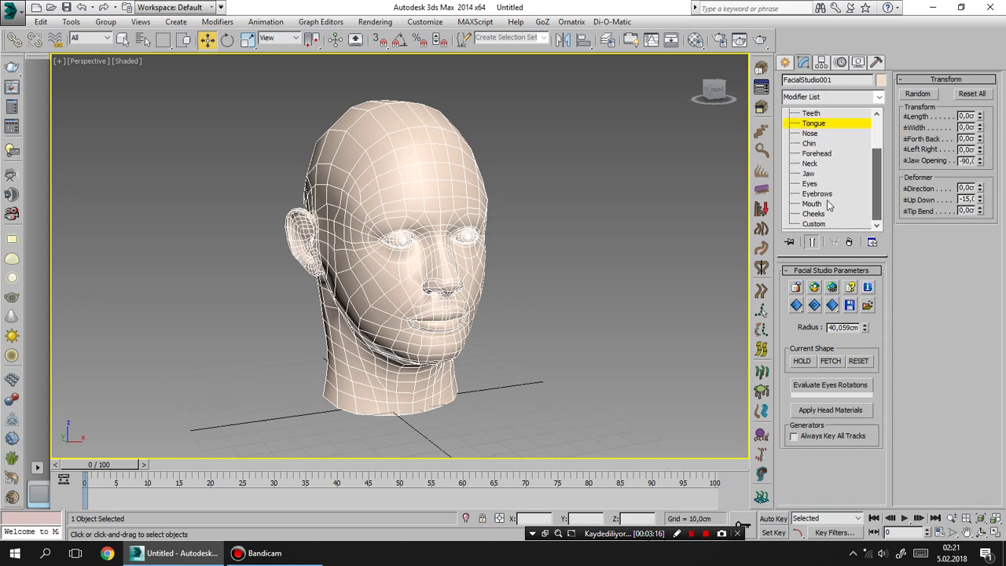
{"action": "left_click", "coordinate": [810, 183]}
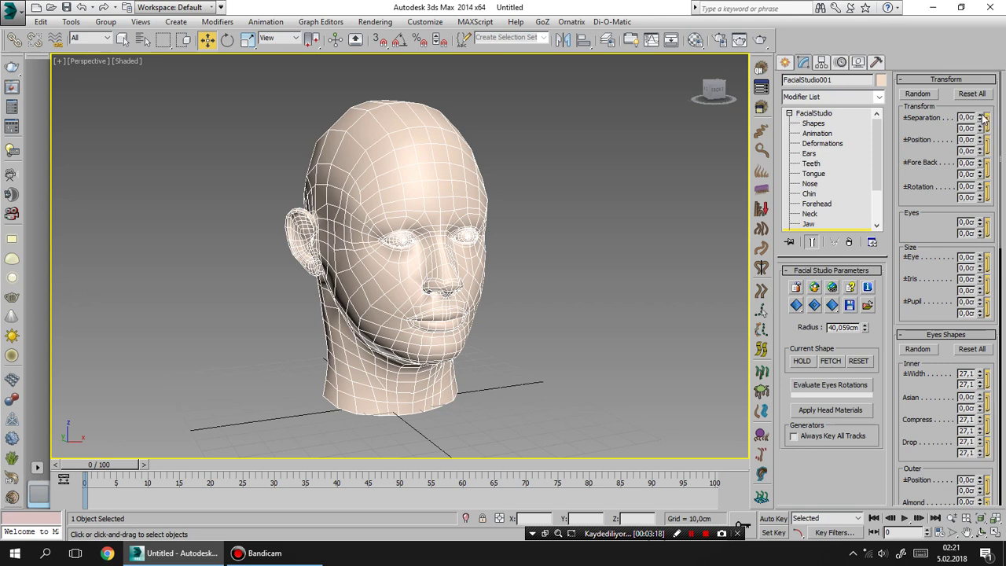
{"action": "left_click_drag", "start_coordinate": [980, 118], "coordinate": [994, 191]}
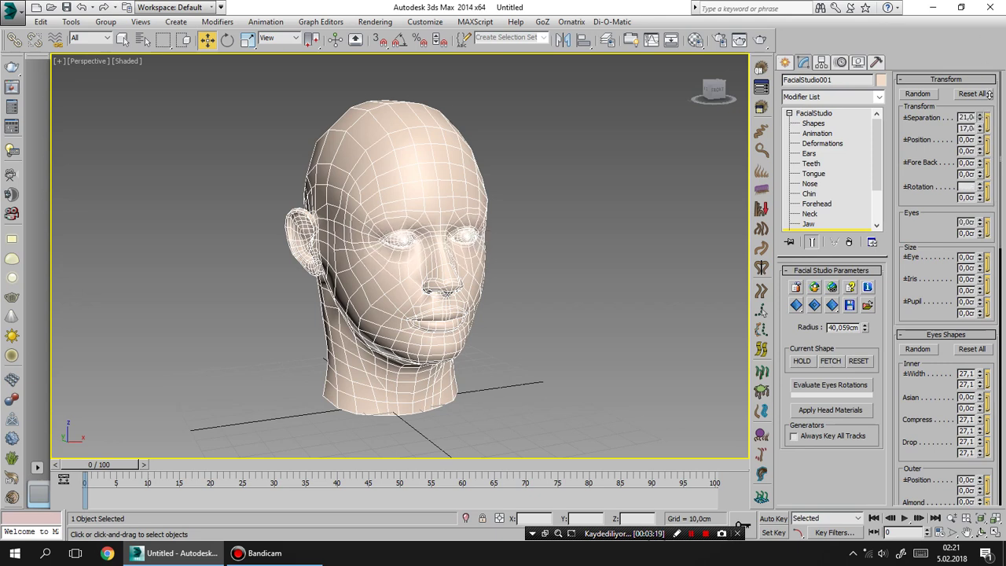
{"action": "right_click", "coordinate": [981, 121]}
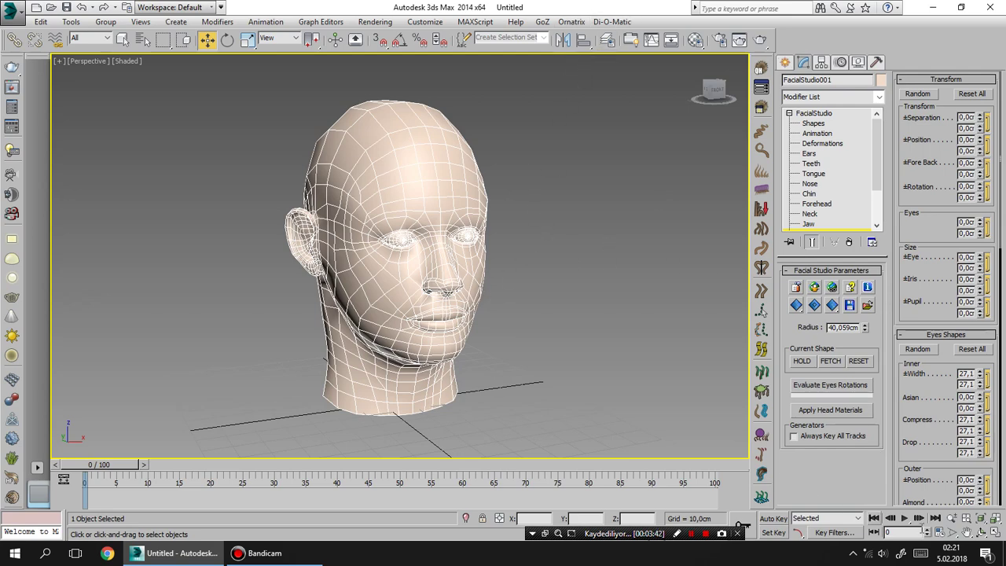
{"action": "left_click", "coordinate": [981, 533]}
{"action": "mouse_move", "coordinate": [471, 259]}
{"action": "left_mouse_down"}
{"action": "mouse_move", "coordinate": [359, 261]}
{"action": "mouse_move", "coordinate": [493, 275]}
{"action": "left_mouse_up"}
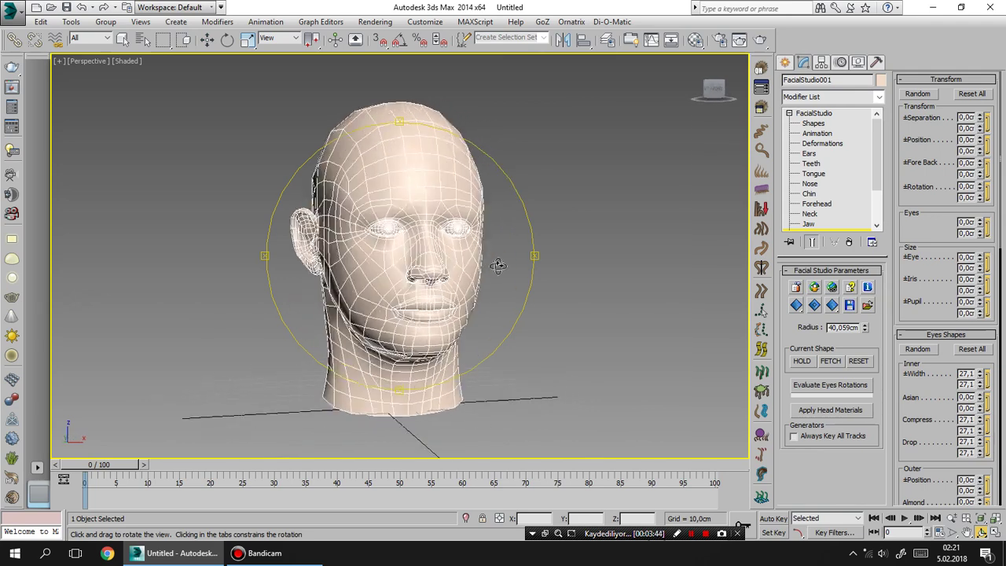
{"action": "right_click", "coordinate": [494, 275]}
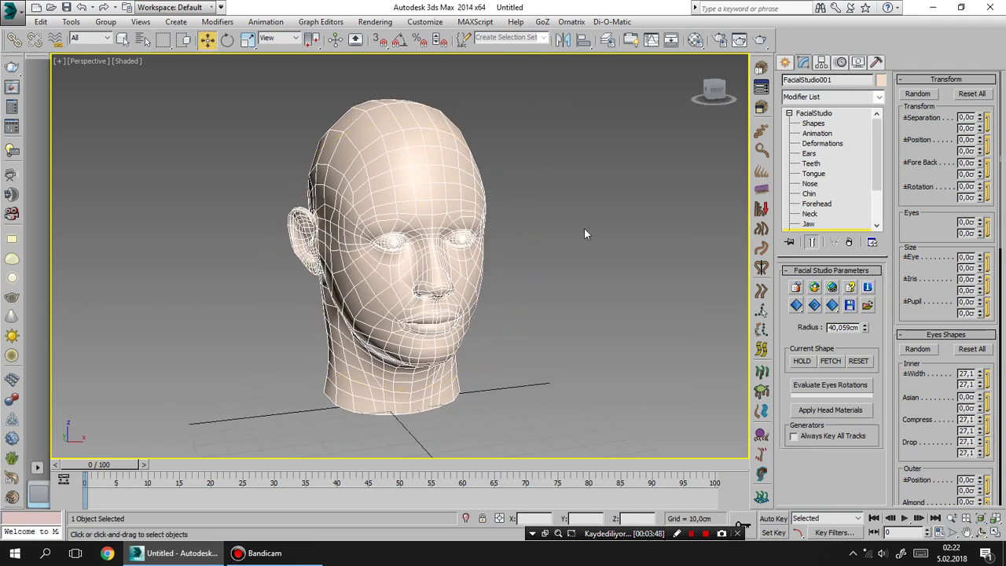
Step: Show the FacialStudio Animation deformer and emotion controls, orbiting toward the face
{"action": "left_click", "coordinate": [830, 134]}
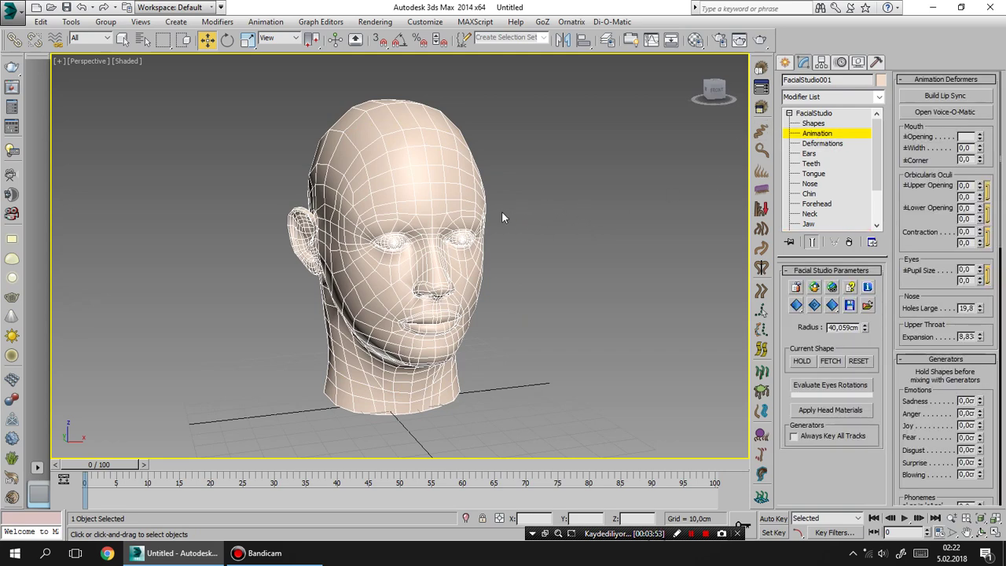
{"action": "mouse_move", "coordinate": [501, 211]}
{"action": "middle_mouse_down", "text": "alt"}
{"action": "mouse_move", "coordinate": [517, 212]}
{"action": "mouse_move", "coordinate": [498, 213]}
{"action": "middle_mouse_up", "text": "alt"}
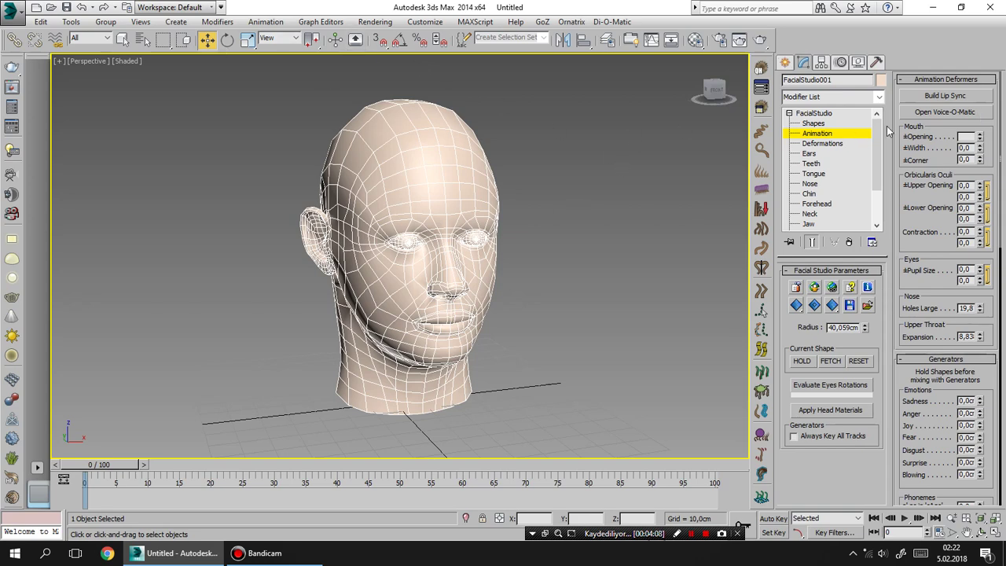
Step: Launch Voice-O-Matic beside the head and display its Phonemes Mapping
{"action": "left_click", "coordinate": [947, 111]}
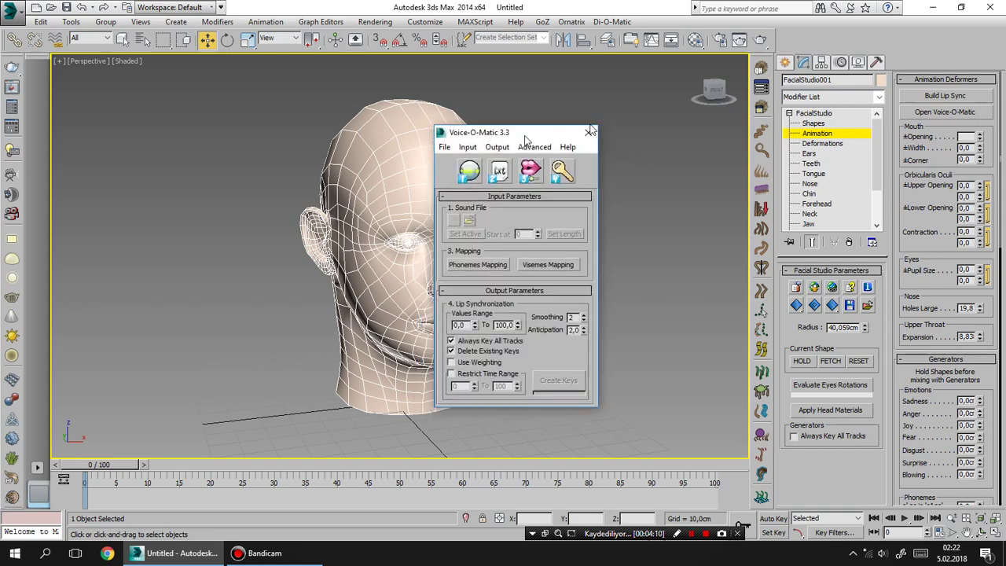
{"action": "left_click_drag", "start_coordinate": [480, 142], "coordinate": [633, 103]}
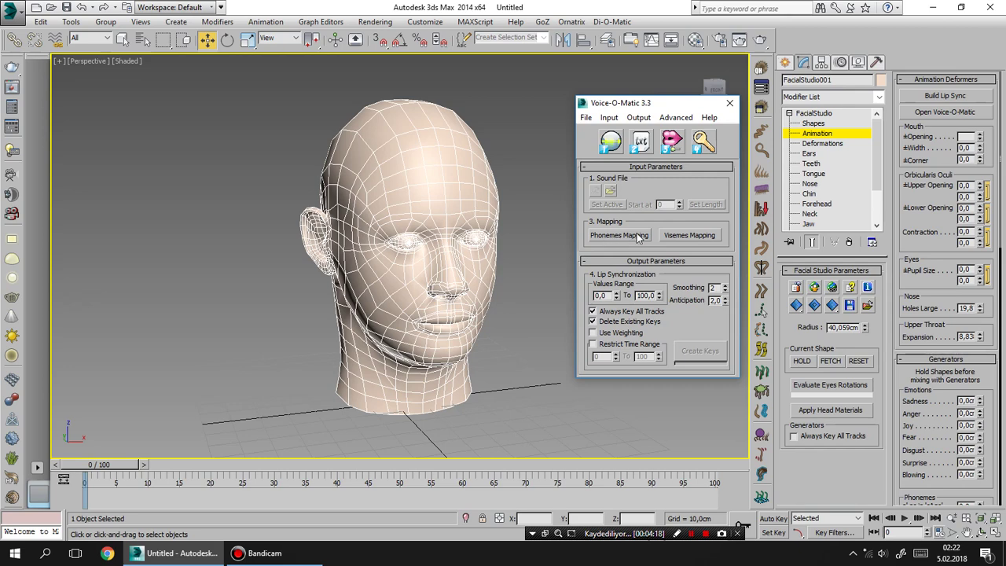
{"action": "left_click", "coordinate": [638, 238]}
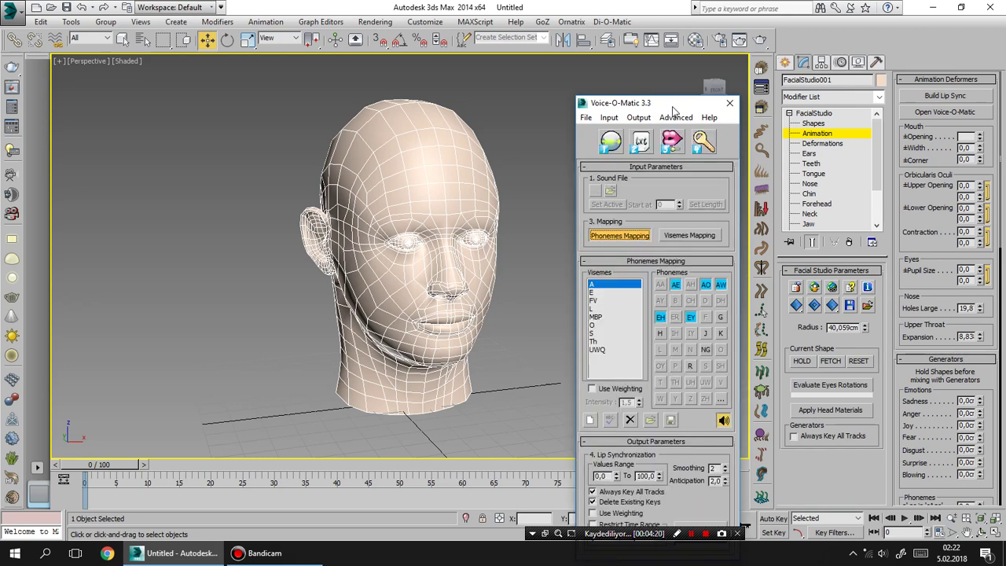
{"action": "left_click_drag", "start_coordinate": [674, 110], "coordinate": [657, 48]}
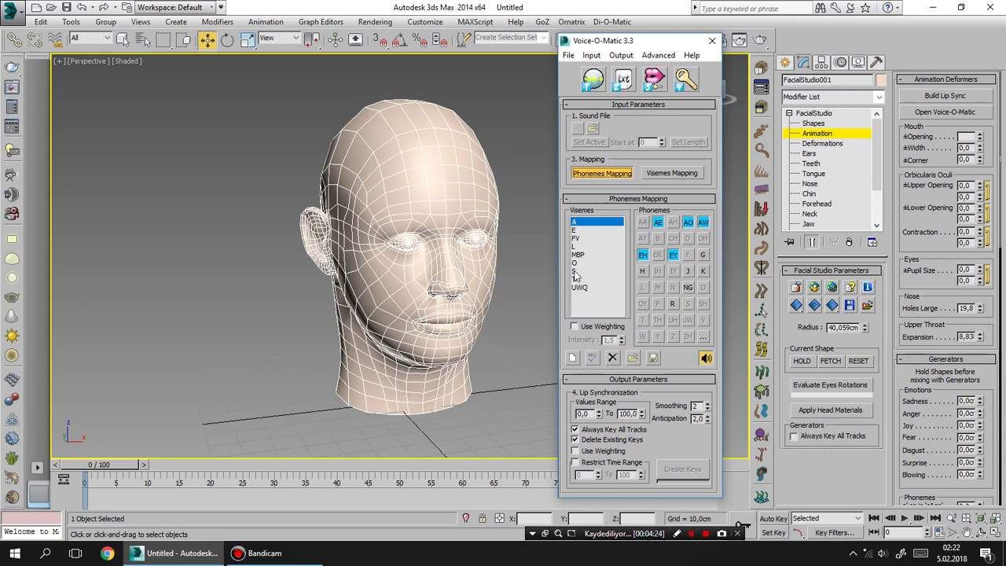
Step: Review the phonemes of visemes A, E, L, O and UWQ, then switch to Visemes Mapping
{"action": "left_click", "coordinate": [579, 230]}
{"action": "left_click", "coordinate": [579, 239]}
{"action": "left_click", "coordinate": [578, 247]}
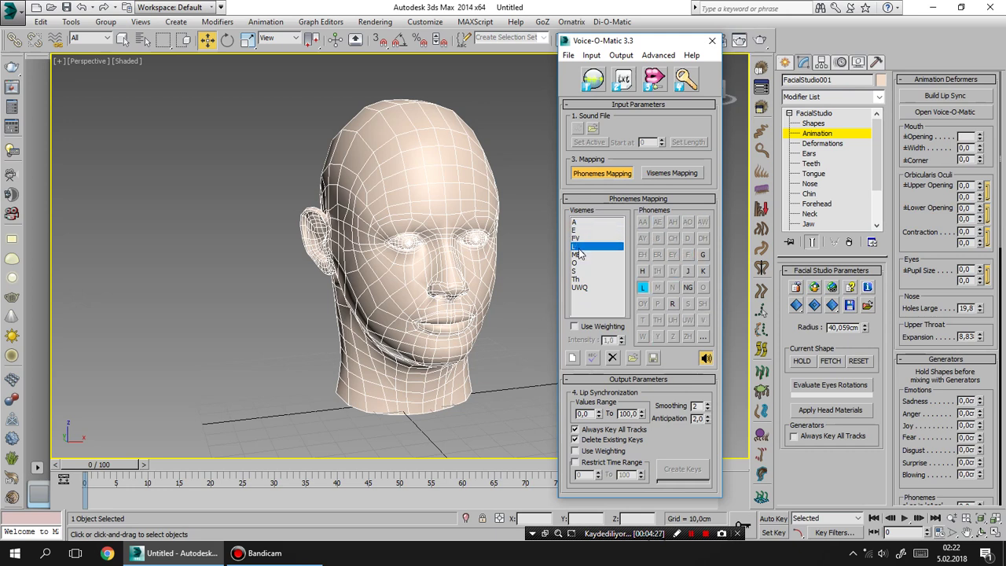
{"action": "left_click", "coordinate": [579, 255]}
{"action": "left_click", "coordinate": [580, 263]}
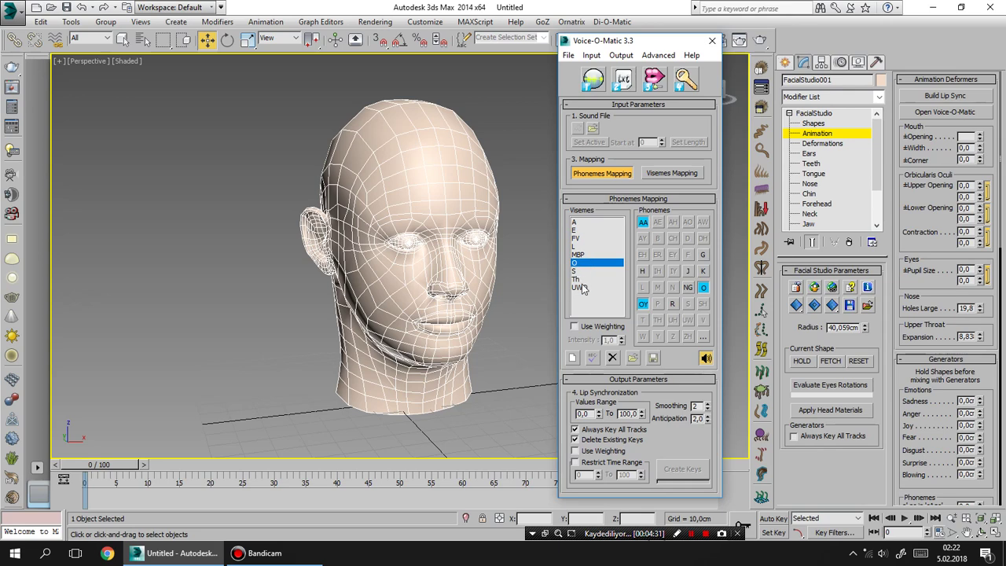
{"action": "left_click", "coordinate": [582, 288]}
{"action": "left_click", "coordinate": [586, 222]}
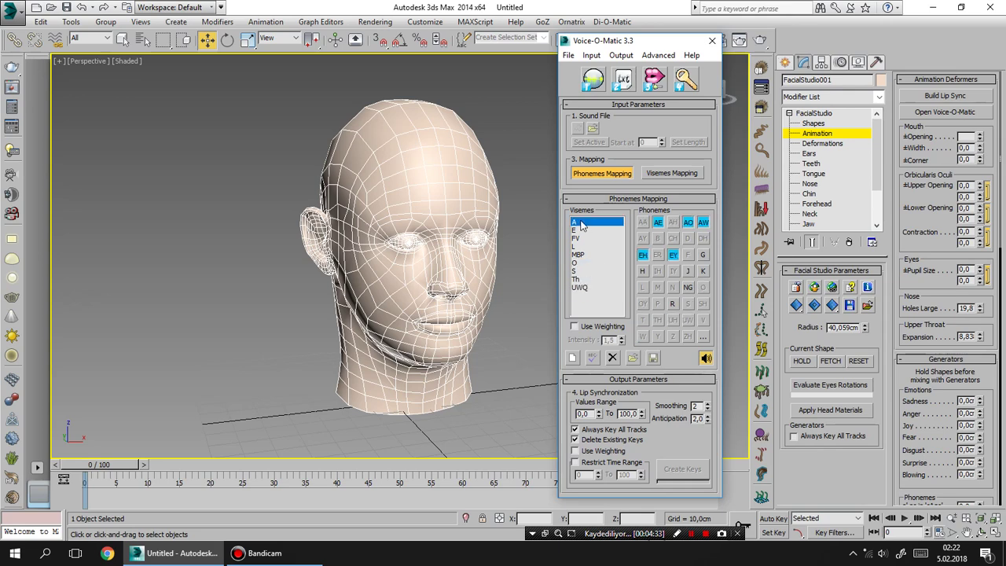
{"action": "left_click", "coordinate": [692, 174]}
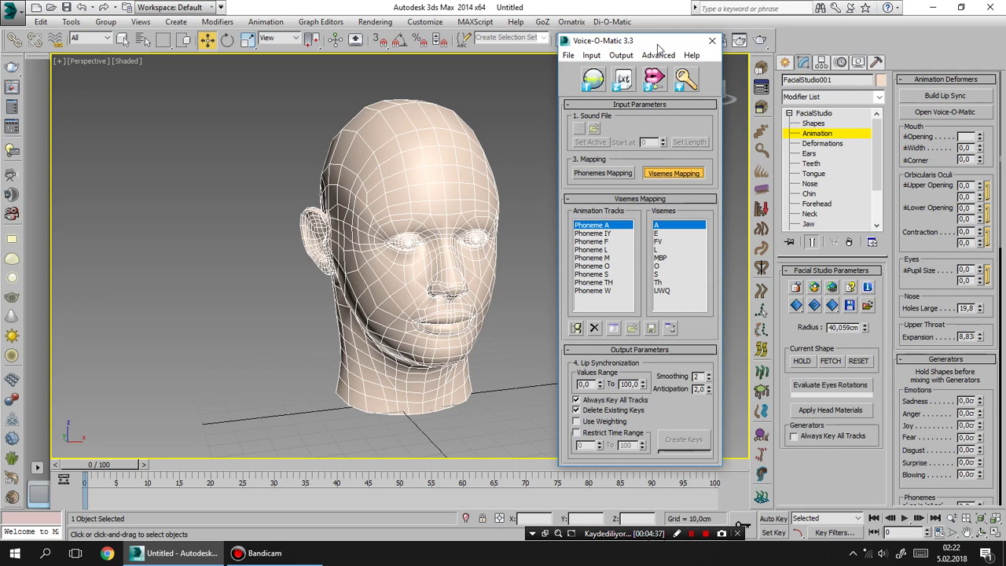
Step: Map Phoneme A to FacialStudio001's Lip Sync Controllers Phoneme A track
{"action": "left_click_drag", "start_coordinate": [660, 46], "coordinate": [709, 33]}
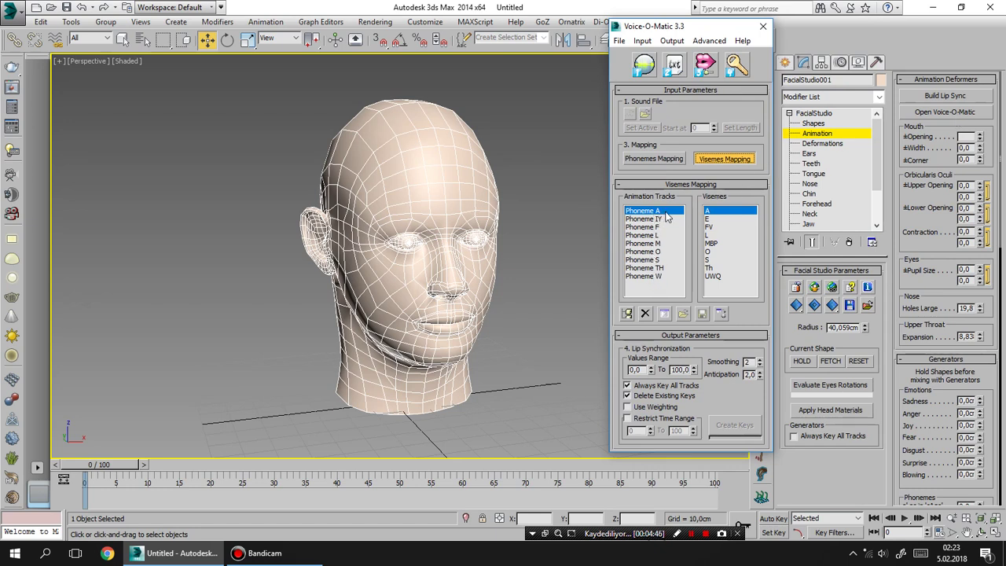
{"action": "double_click", "coordinate": [653, 211]}
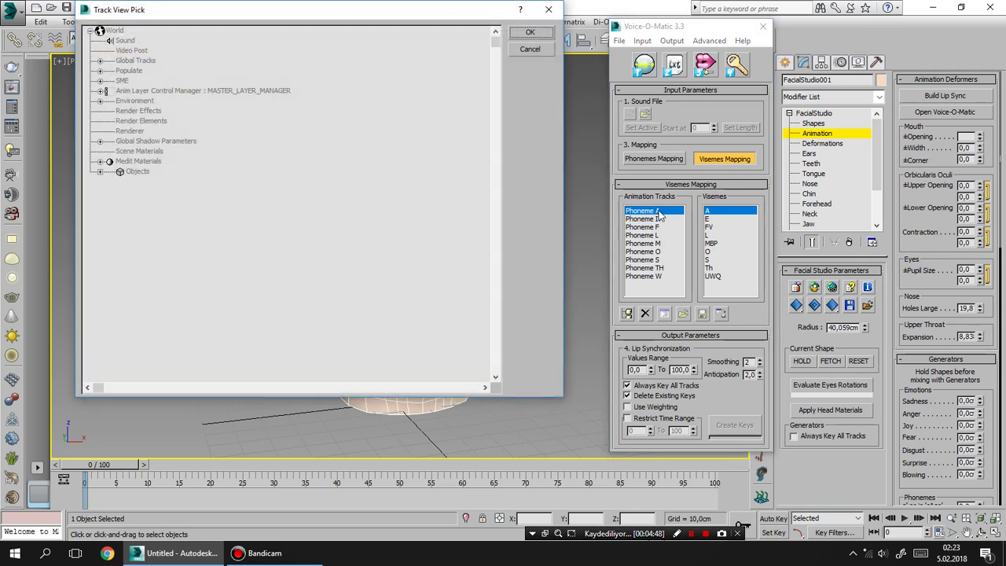
{"action": "left_click", "coordinate": [100, 171]}
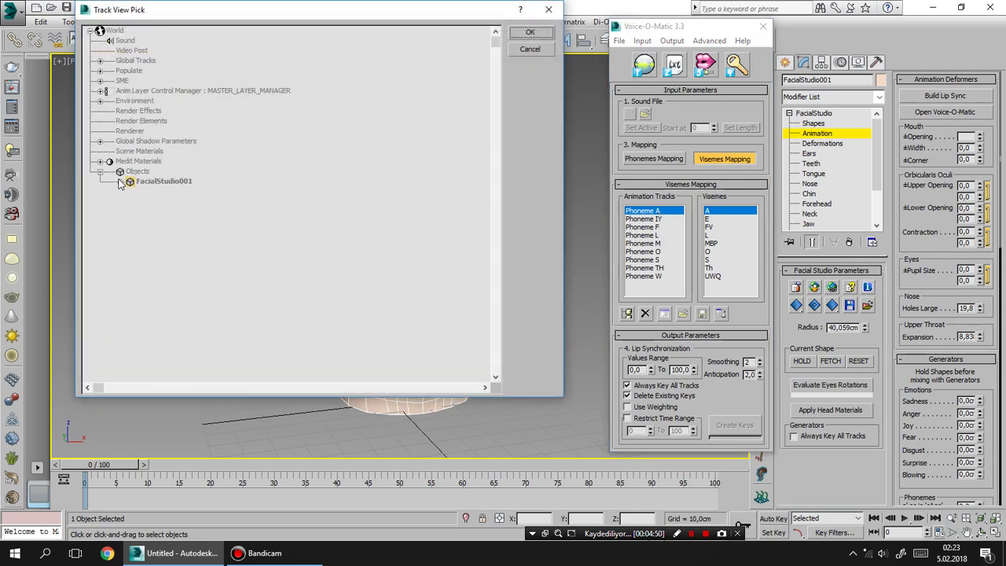
{"action": "left_click", "coordinate": [120, 181]}
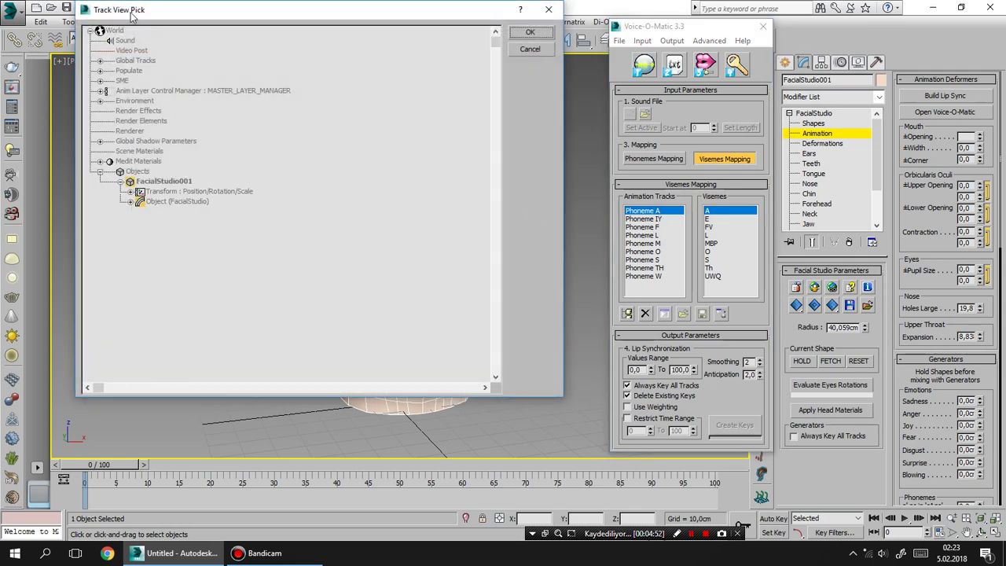
{"action": "left_click", "coordinate": [131, 202]}
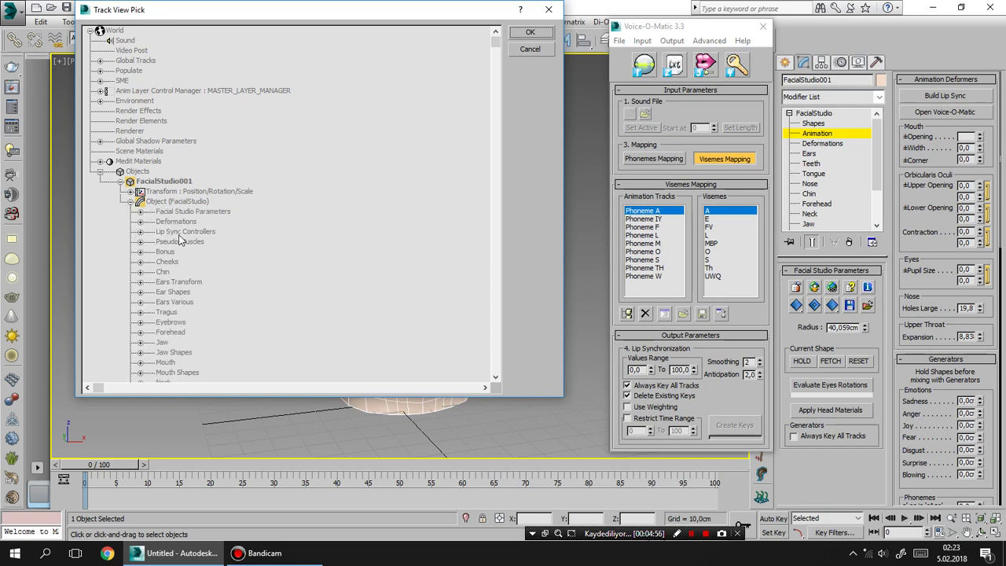
{"action": "left_click", "coordinate": [141, 232]}
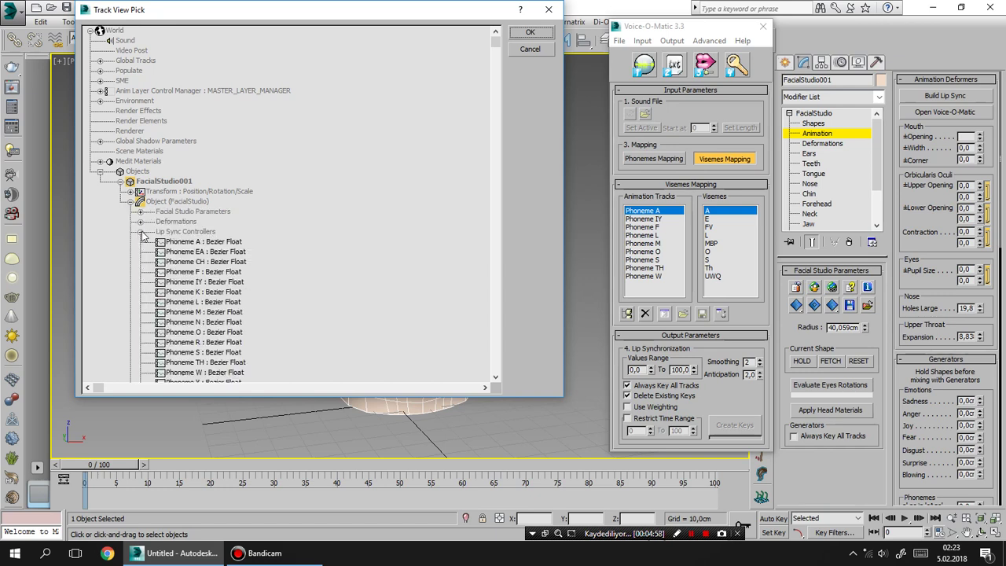
{"action": "double_click", "coordinate": [213, 242]}
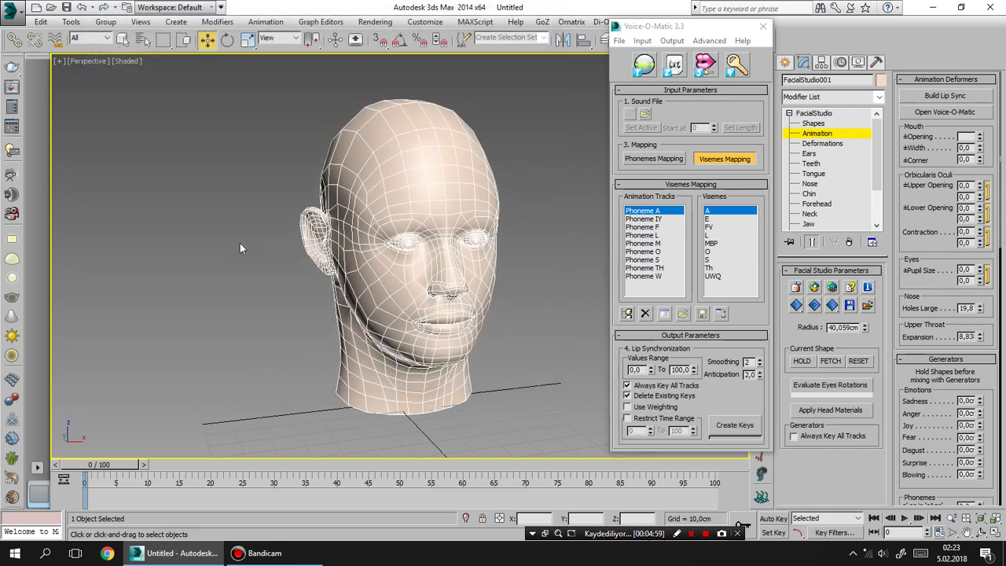
Step: Map Phoneme IY, L and M to their matching Lip Sync Controllers tracks
{"action": "left_click", "coordinate": [653, 220]}
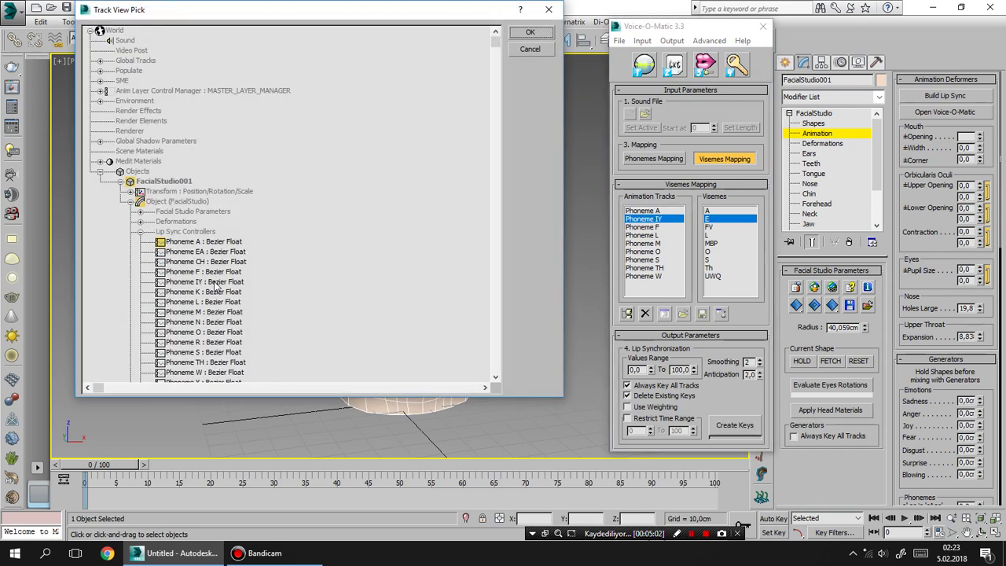
{"action": "double_click", "coordinate": [220, 281]}
{"action": "left_click", "coordinate": [642, 235]}
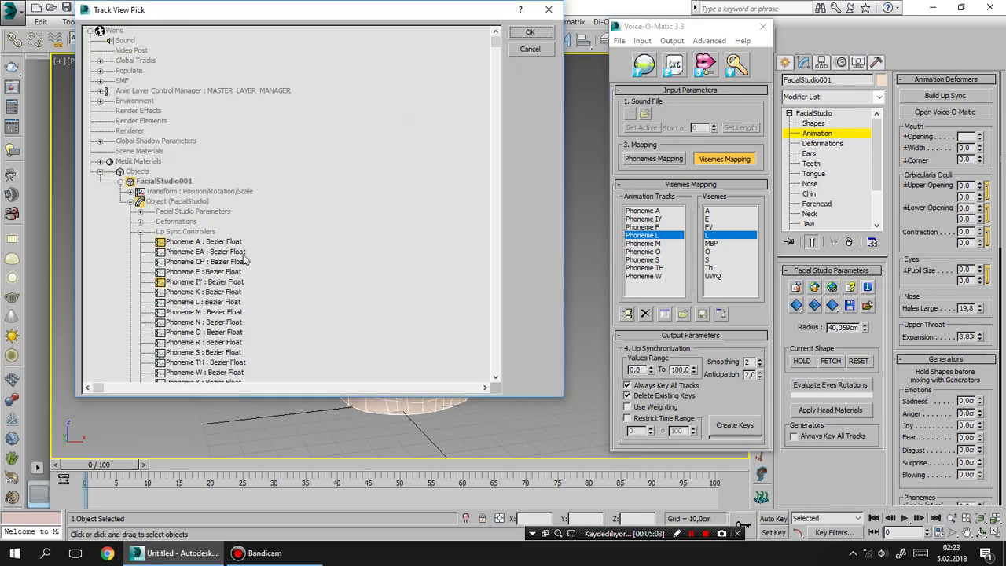
{"action": "double_click", "coordinate": [210, 302]}
{"action": "left_click", "coordinate": [642, 243]}
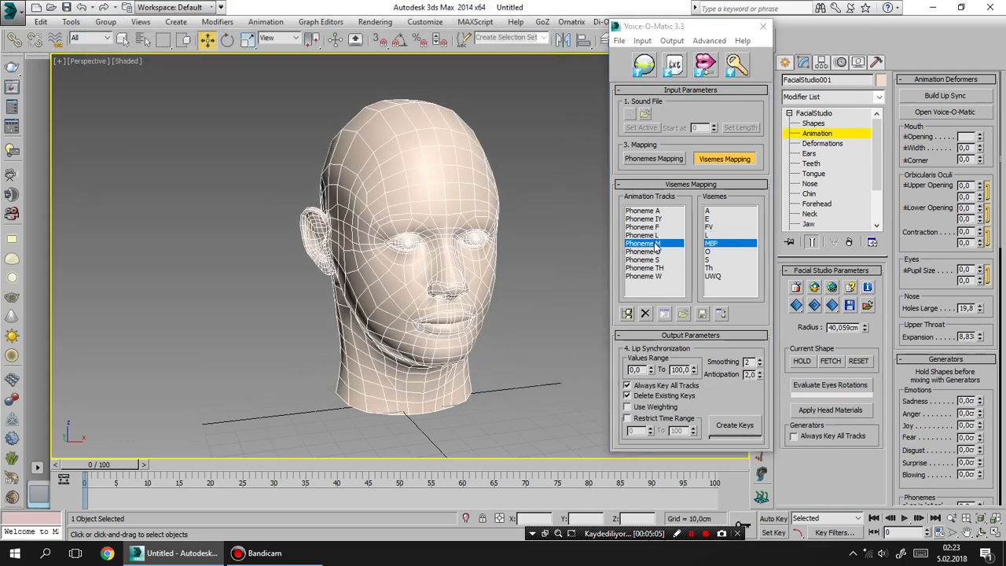
{"action": "double_click", "coordinate": [219, 311]}
Step: Map Phoneme O, S, TH and W to their matching Lip Sync Controllers tracks
{"action": "left_click", "coordinate": [643, 251]}
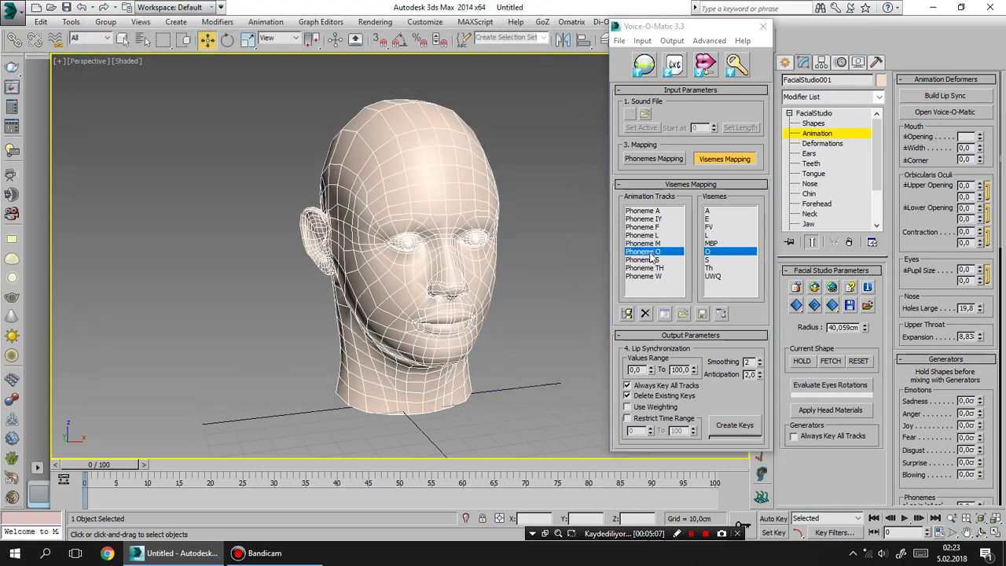
{"action": "left_click", "coordinate": [199, 333]}
{"action": "left_click", "coordinate": [199, 334]}
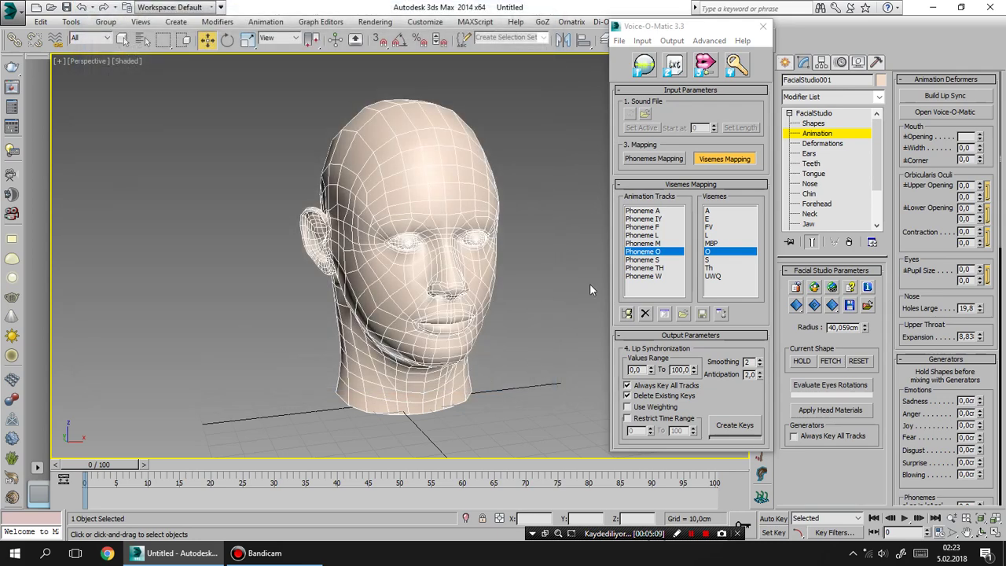
{"action": "left_click", "coordinate": [642, 259]}
{"action": "double_click", "coordinate": [205, 352]}
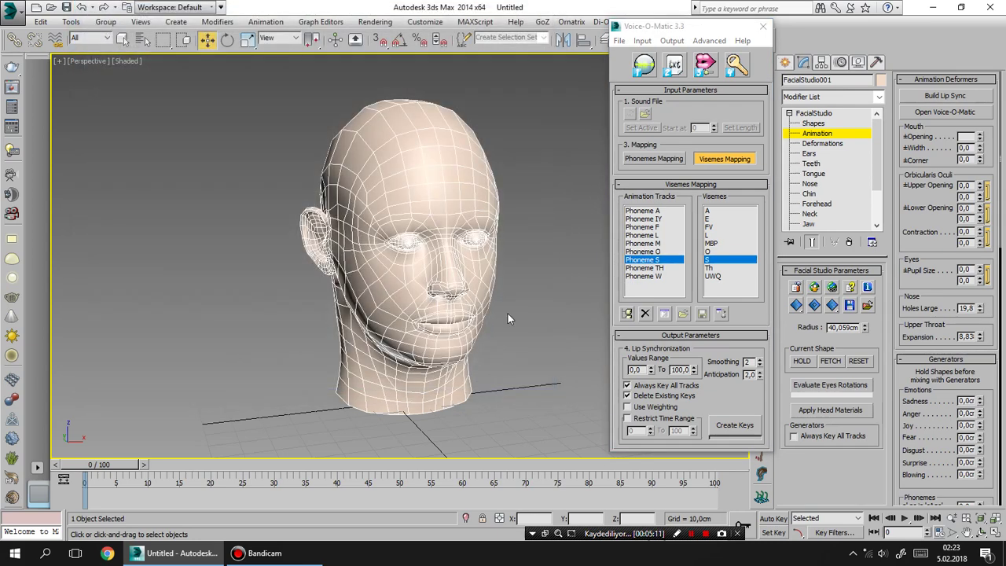
{"action": "left_click", "coordinate": [642, 268]}
{"action": "double_click", "coordinate": [221, 362]}
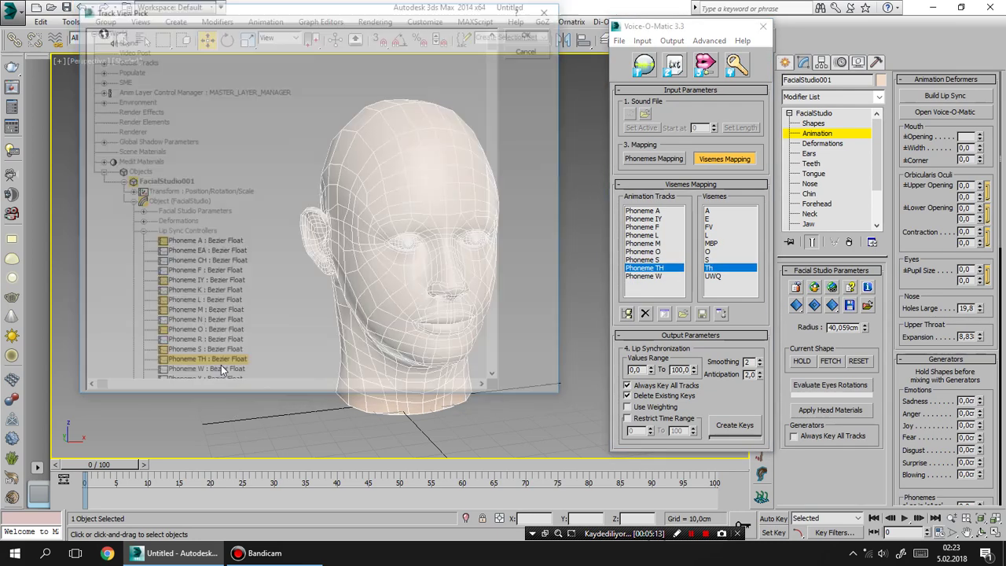
{"action": "left_click", "coordinate": [647, 276]}
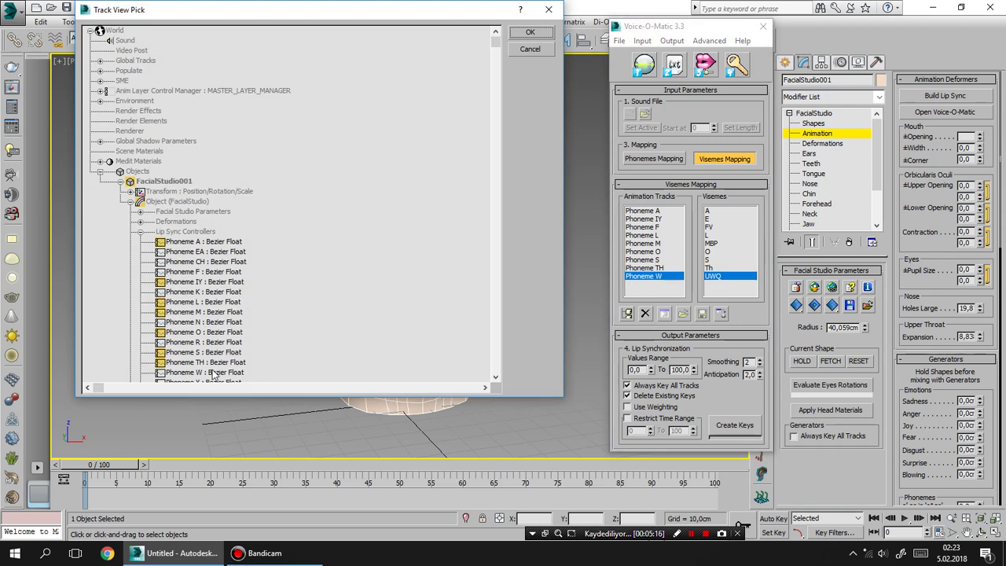
{"action": "double_click", "coordinate": [213, 371]}
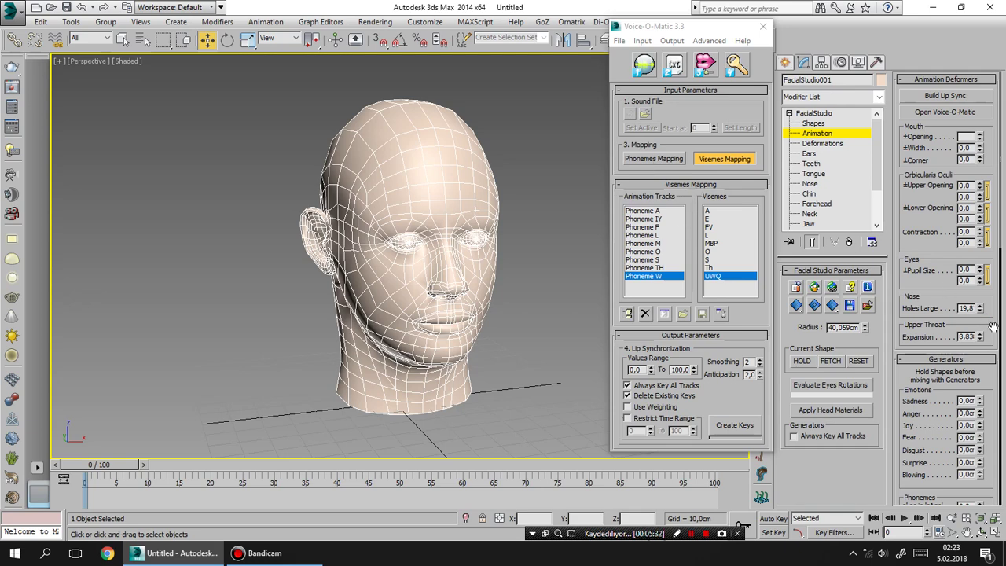
Step: Preview the cAge, EArth, Roar, Thin and Wet phoneme mouth shapes, resetting them to zero
{"action": "scroll", "coordinate": [989, 324], "scroll_direction": "down", "scroll_amount": 5}
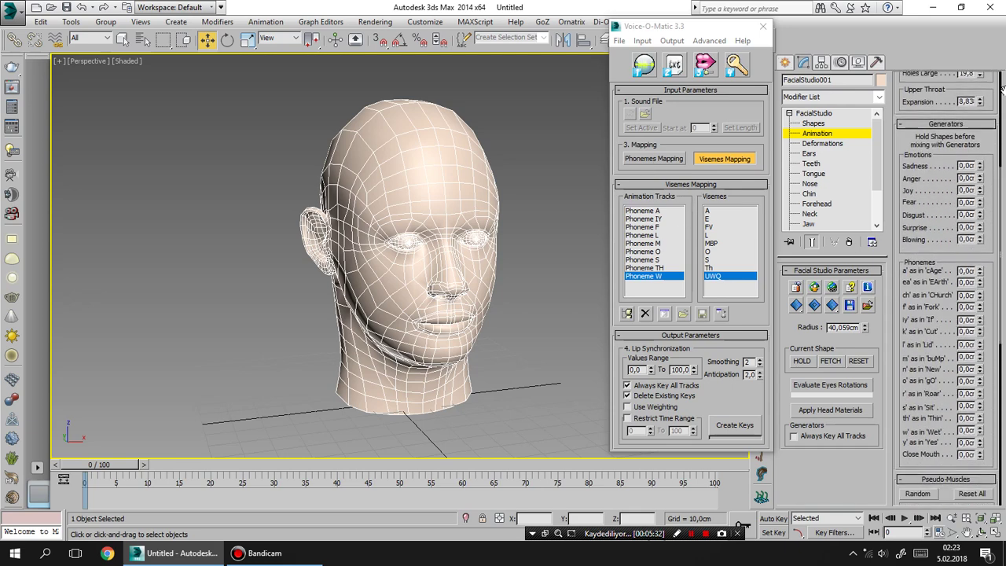
{"action": "left_click_drag", "start_coordinate": [980, 271], "coordinate": [986, 166]}
{"action": "right_click", "coordinate": [980, 270]}
{"action": "left_click_drag", "start_coordinate": [980, 283], "coordinate": [984, 325]}
{"action": "left_click_drag", "start_coordinate": [981, 394], "coordinate": [993, 331]}
{"action": "right_click", "coordinate": [980, 393]}
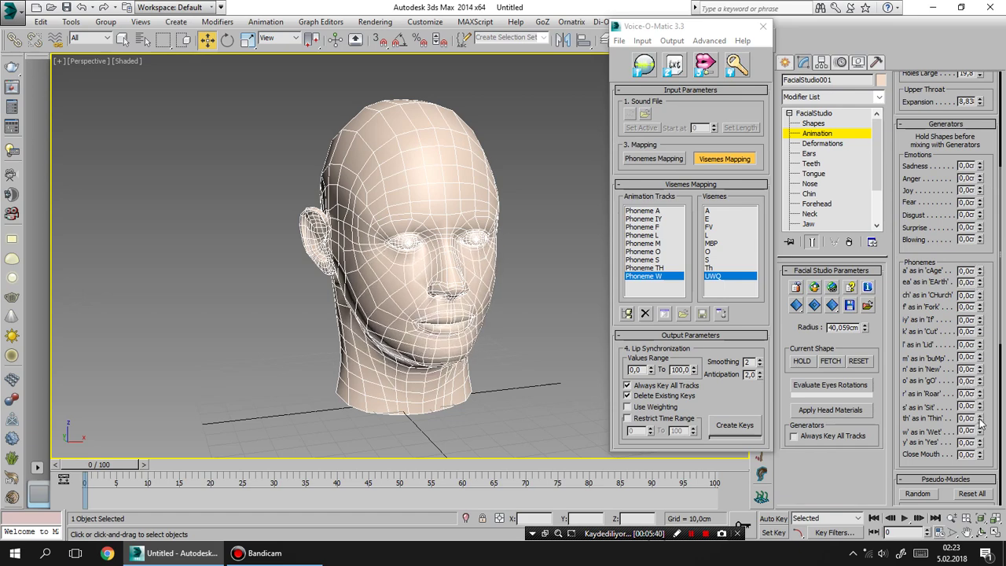
{"action": "mouse_move", "coordinate": [980, 419]}
{"action": "left_mouse_down"}
{"action": "mouse_move", "coordinate": [991, 433]}
{"action": "mouse_move", "coordinate": [1003, 322]}
{"action": "mouse_move", "coordinate": [1003, 463]}
{"action": "left_mouse_up"}
{"action": "right_click", "coordinate": [981, 418]}
{"action": "left_click_drag", "start_coordinate": [693, 28], "coordinate": [657, 38]}
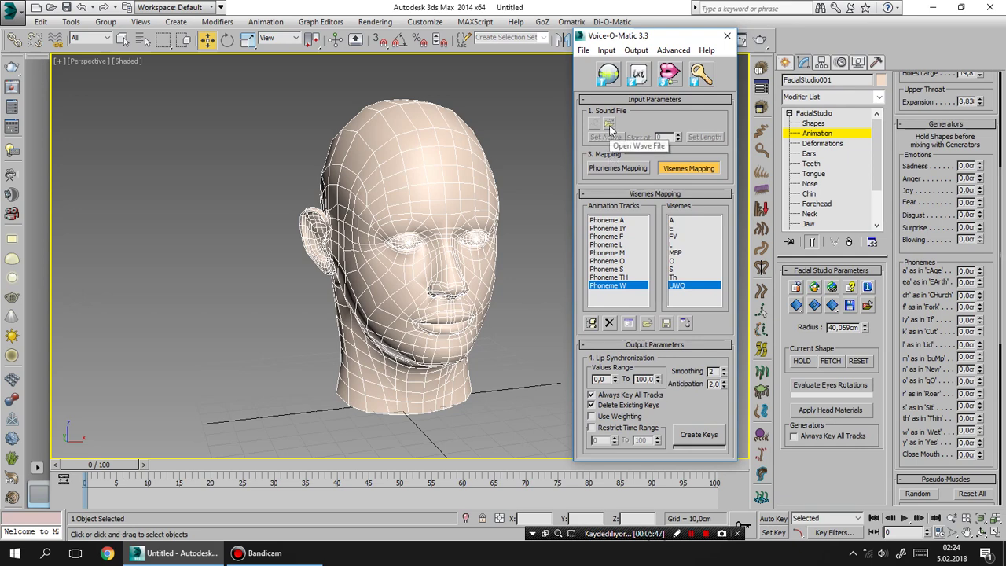
Step: Load spanish.wav from the Voice-O-Matic sample sounds folder on the Desktop
{"action": "left_click", "coordinate": [609, 126]}
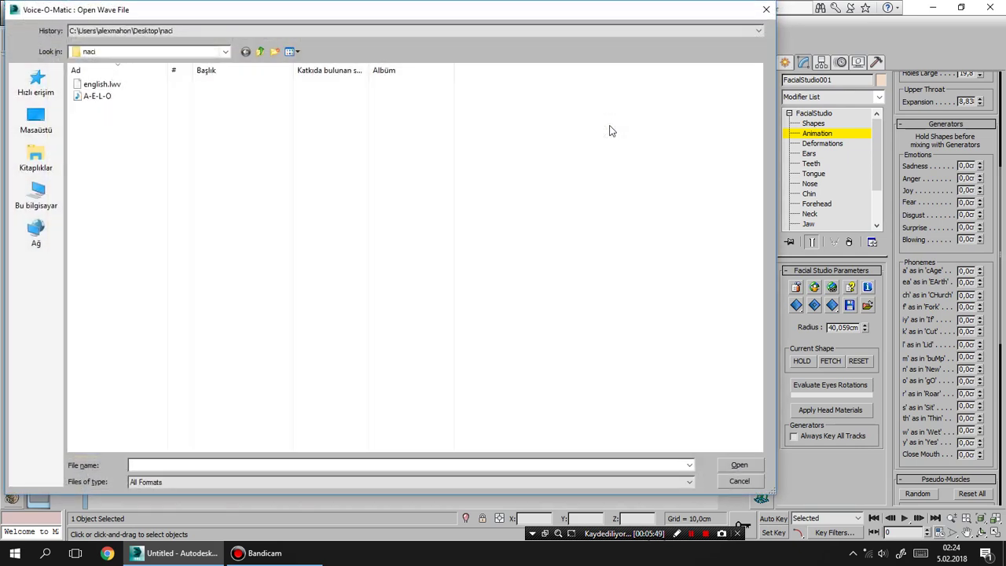
{"action": "left_click", "coordinate": [261, 51]}
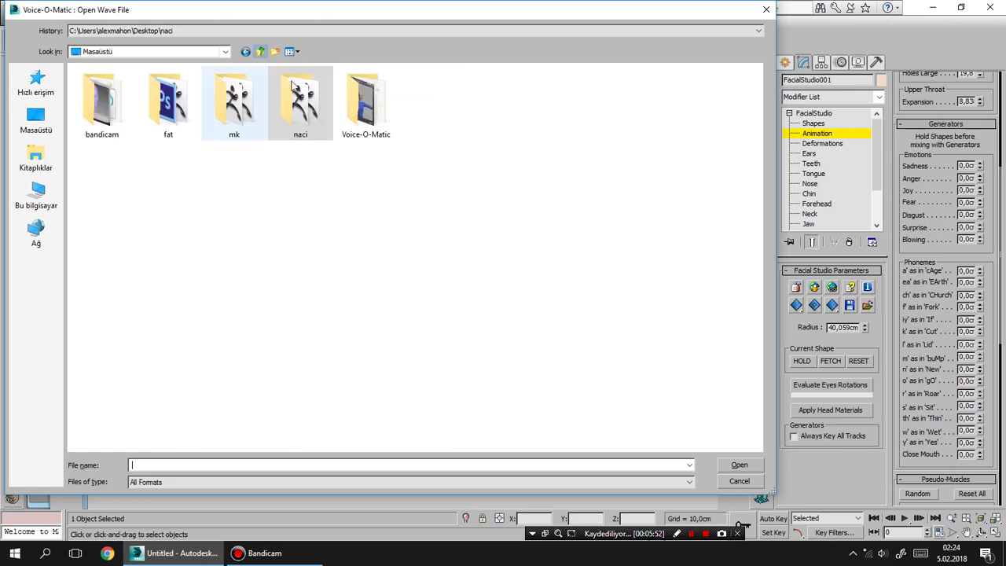
{"action": "double_click", "coordinate": [366, 98]}
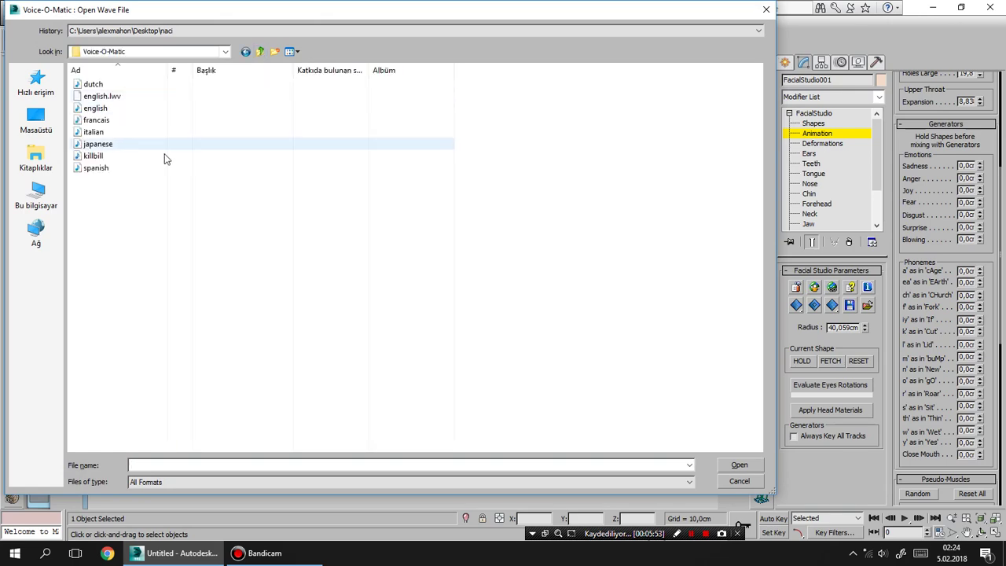
{"action": "double_click", "coordinate": [96, 169]}
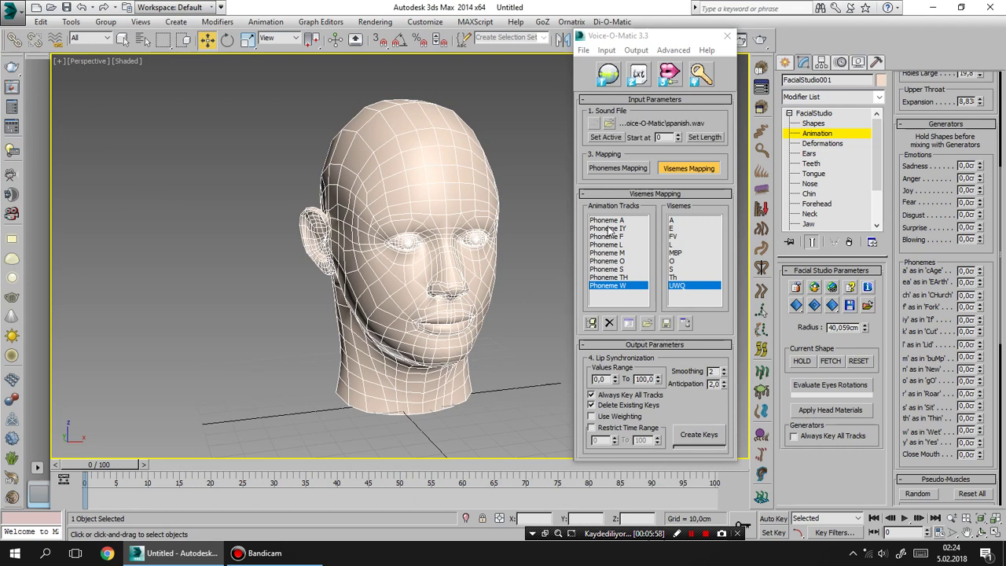
Step: Make spanish.wav active, preview playback, and set the animation length to 144 frames
{"action": "left_click", "coordinate": [617, 137]}
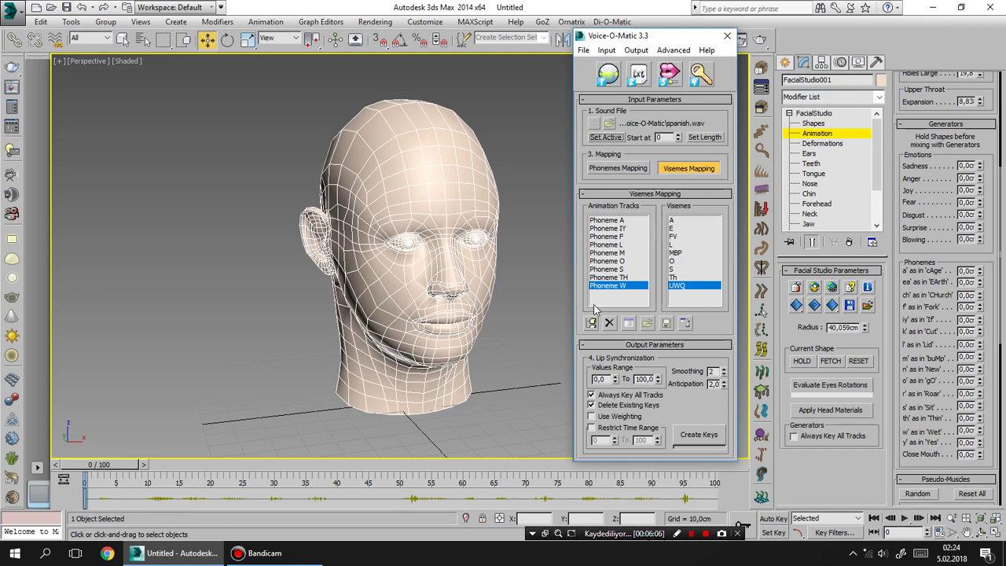
{"action": "left_click", "coordinate": [904, 519]}
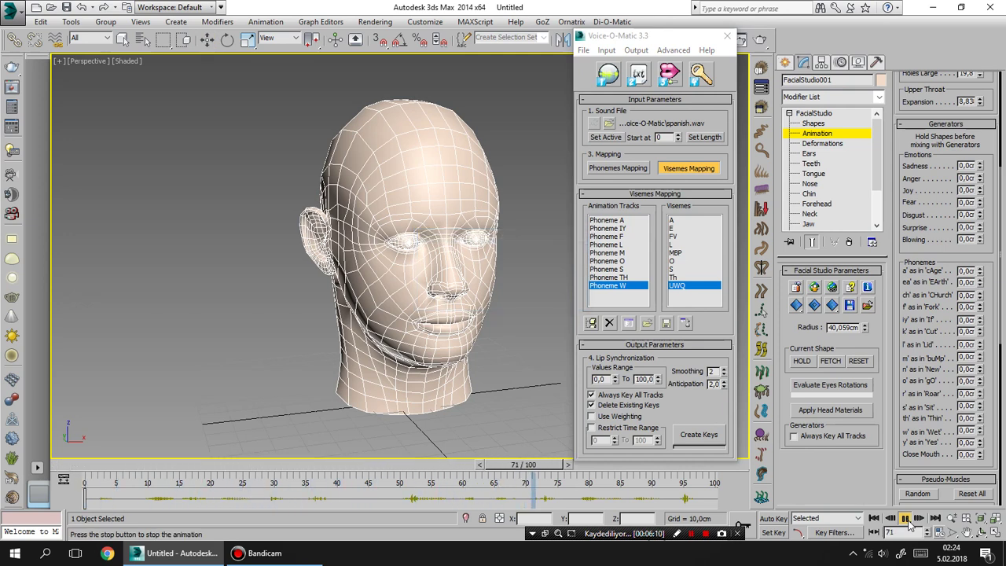
{"action": "left_click", "coordinate": [905, 519]}
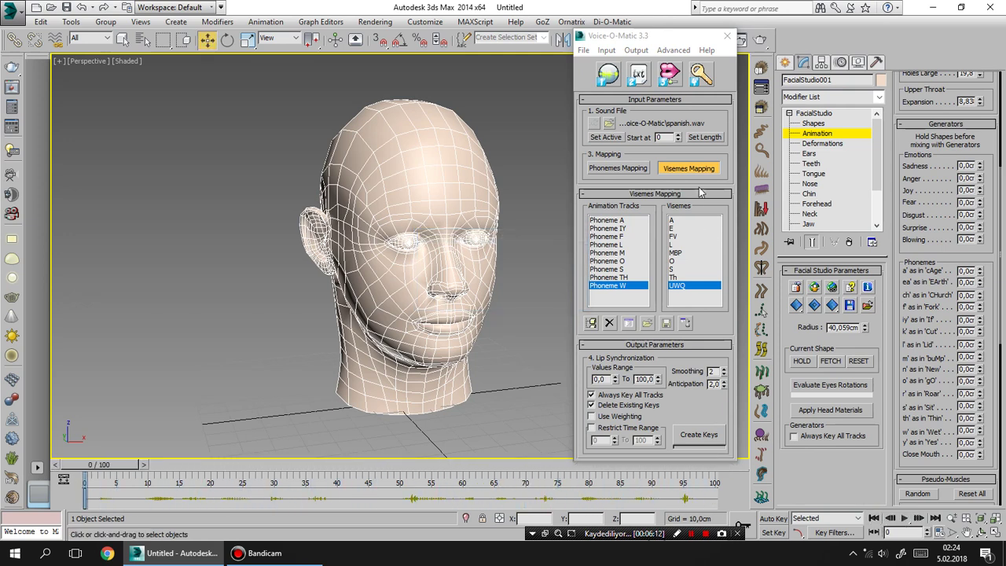
{"action": "left_click", "coordinate": [704, 139]}
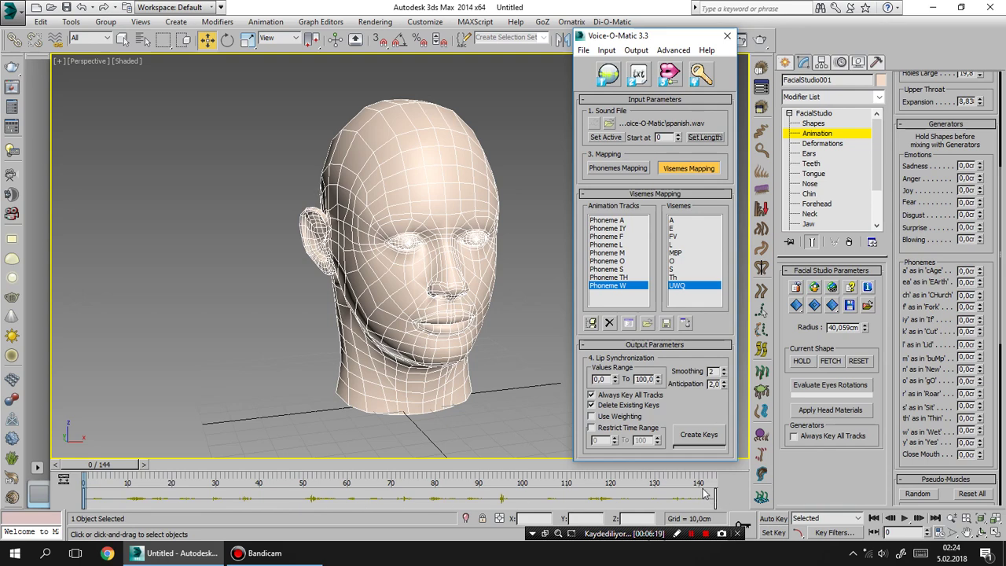
{"action": "left_click_drag", "start_coordinate": [717, 465], "coordinate": [631, 475]}
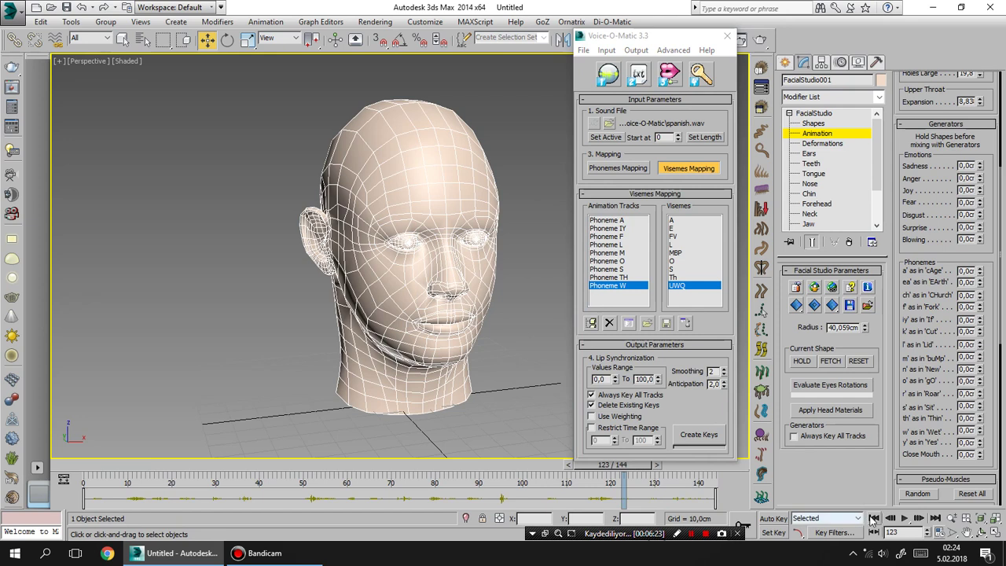
Step: Create lip-sync keys, play the talking head from frame 0, and nudge the Voice-O-Matic panel right
{"action": "left_click", "coordinate": [873, 518]}
{"action": "left_click", "coordinate": [714, 440]}
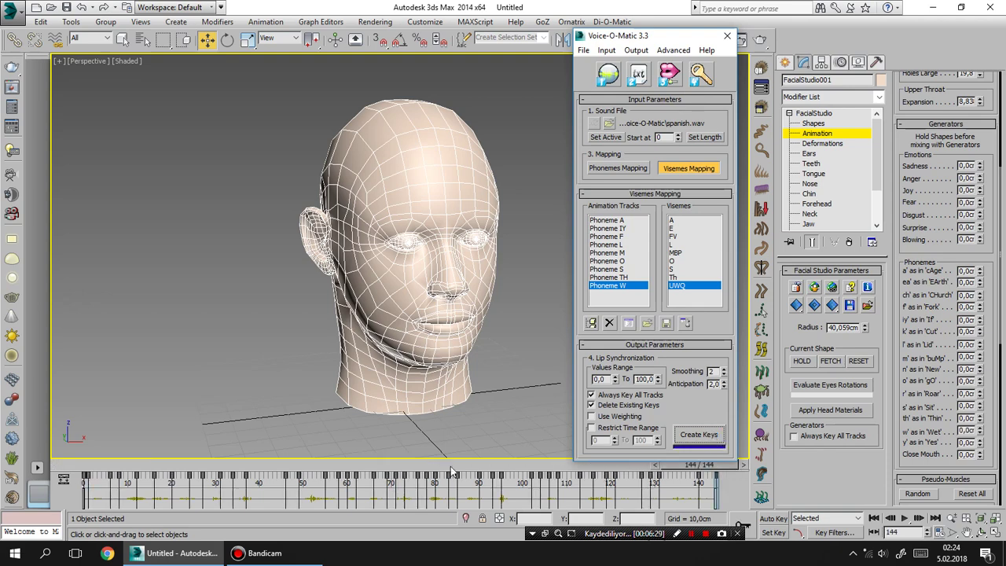
{"action": "key", "text": "Home"}
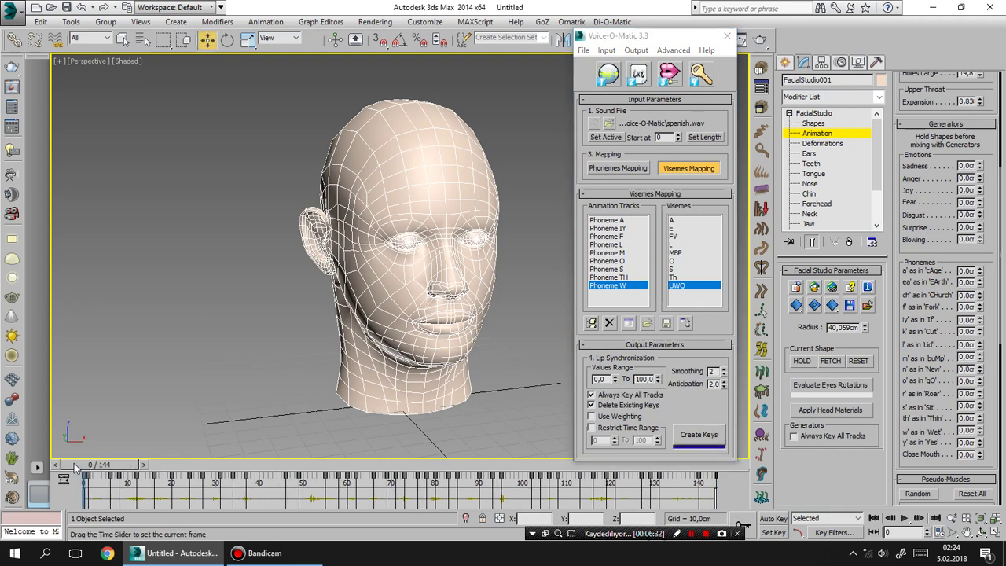
{"action": "left_click", "coordinate": [904, 518]}
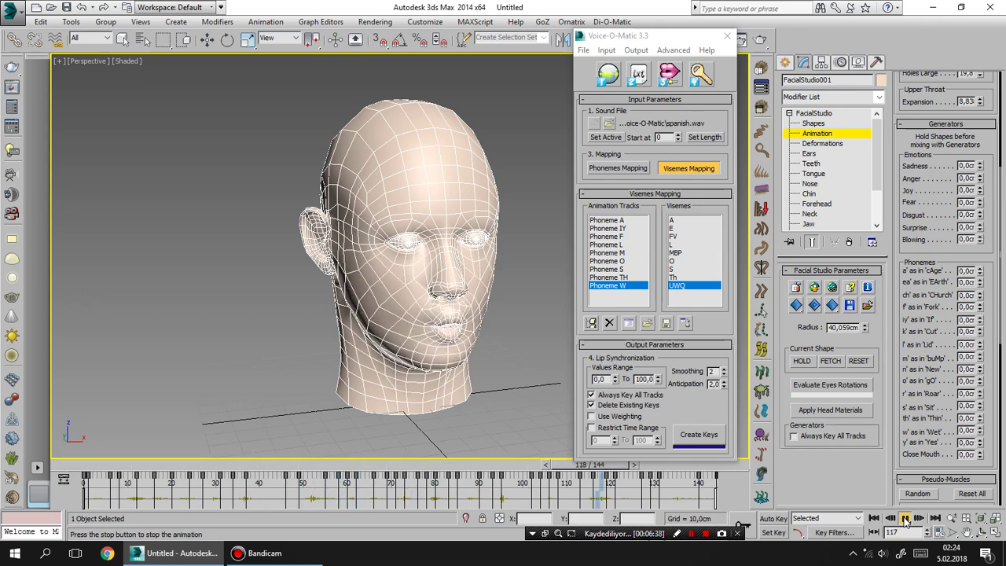
{"action": "key", "text": "w"}
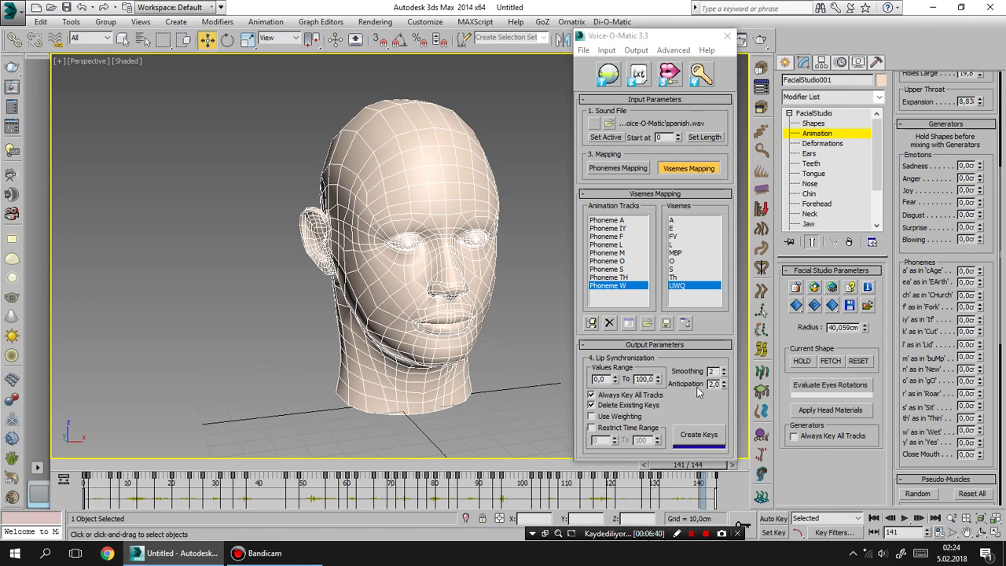
{"action": "left_click_drag", "start_coordinate": [676, 44], "coordinate": [696, 38]}
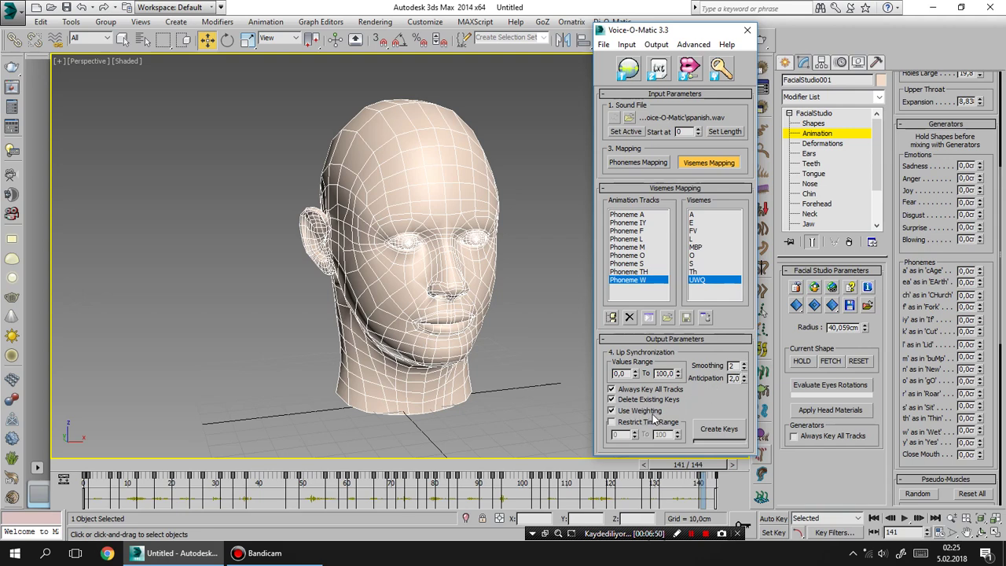
Step: Recreate the lip-sync keys and preview them from the start
{"action": "left_click", "coordinate": [737, 429]}
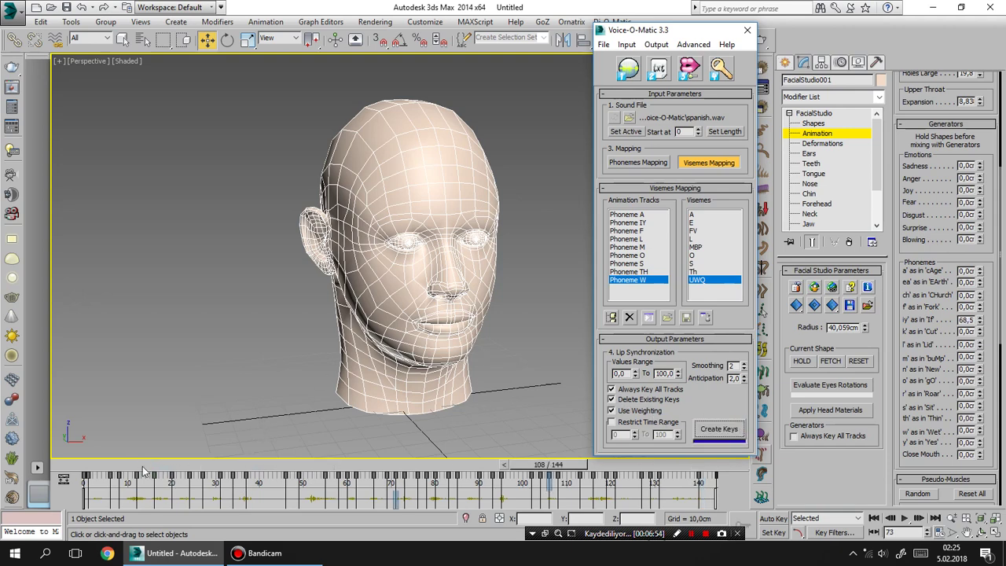
{"action": "left_click", "coordinate": [876, 520]}
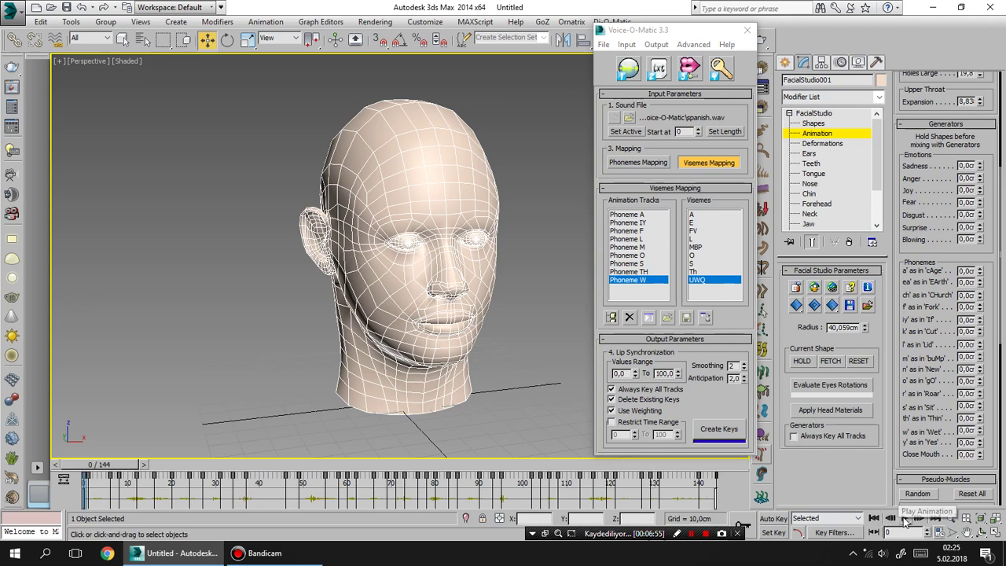
{"action": "left_click", "coordinate": [905, 519]}
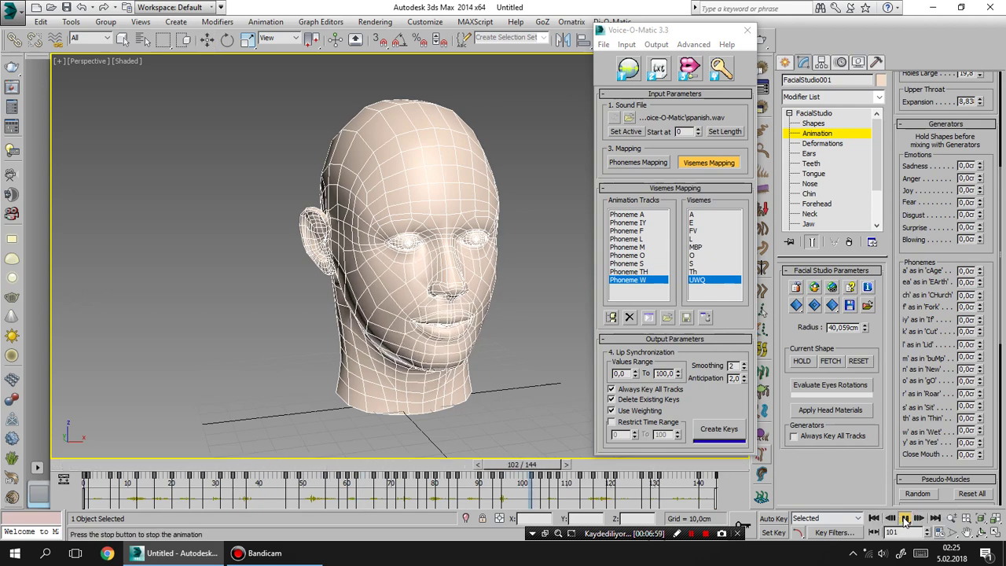
{"action": "left_click", "coordinate": [721, 429]}
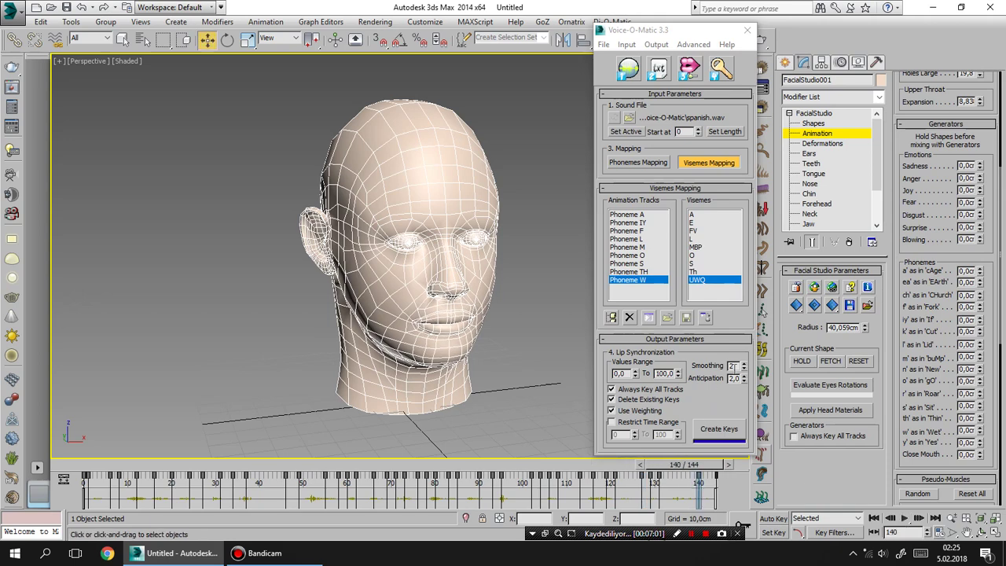
Step: Raise Smoothing from 2 to 3, regenerate the keys, and play them back
{"action": "left_click", "coordinate": [745, 364]}
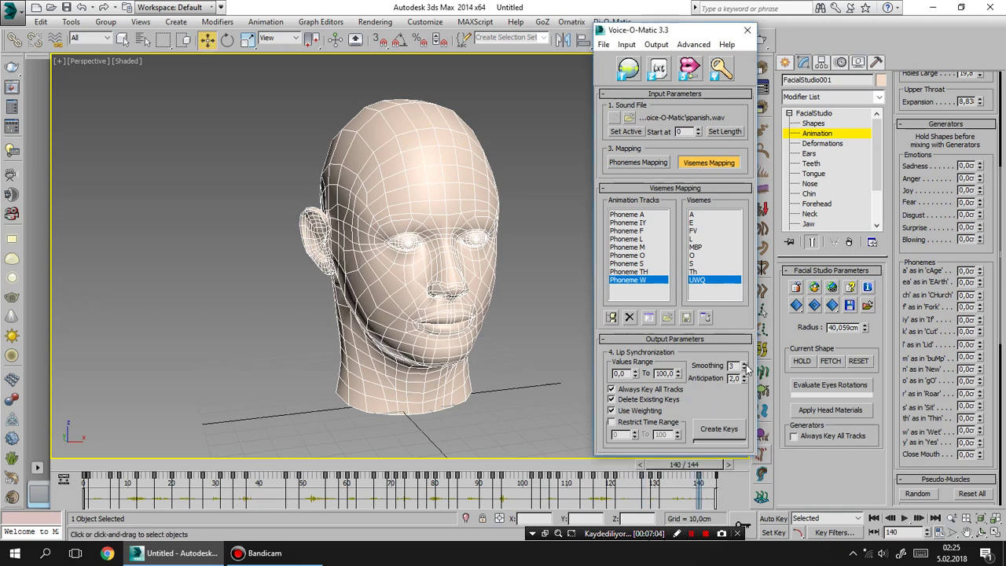
{"action": "left_click", "coordinate": [734, 431]}
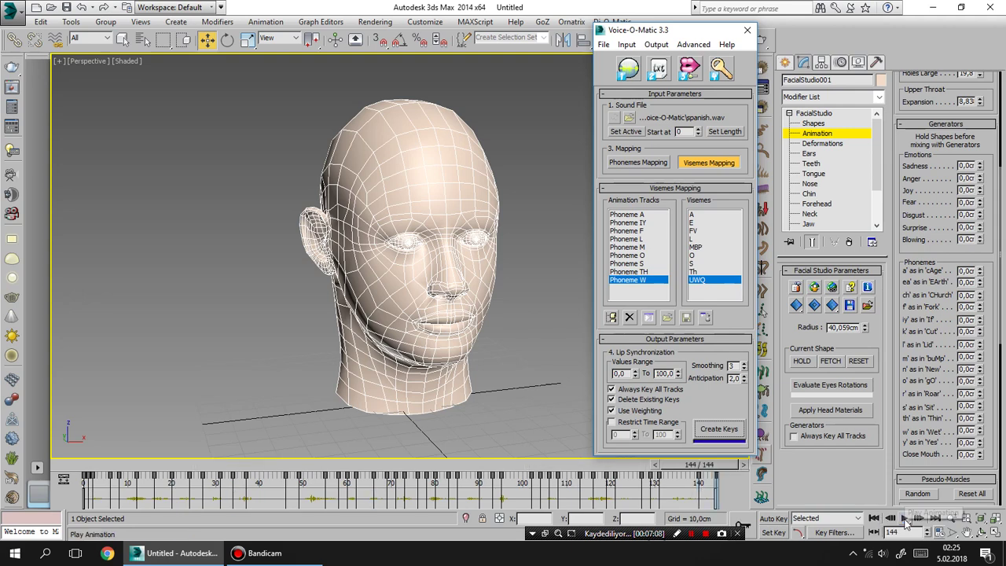
{"action": "left_click", "coordinate": [904, 518]}
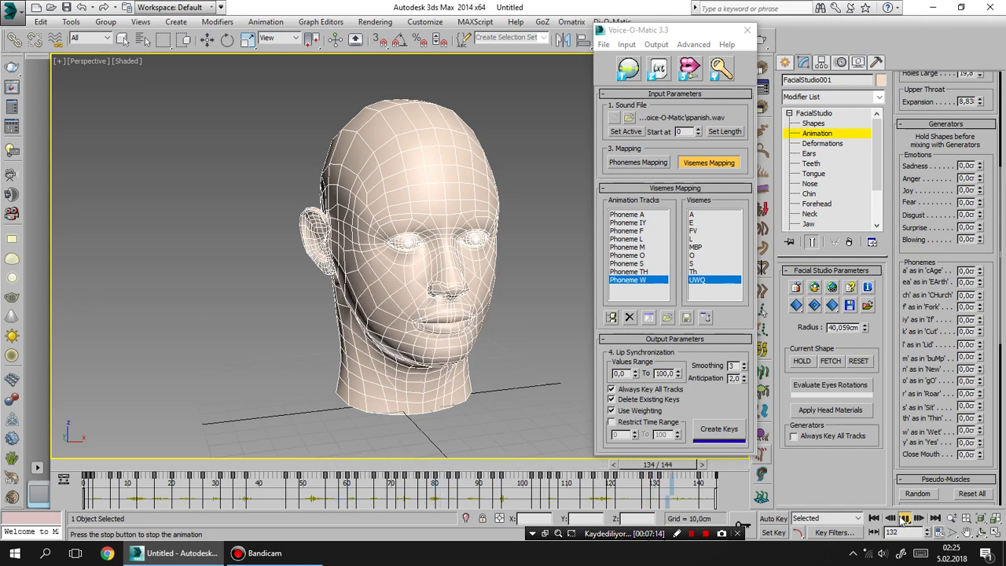
{"action": "left_click", "coordinate": [904, 518]}
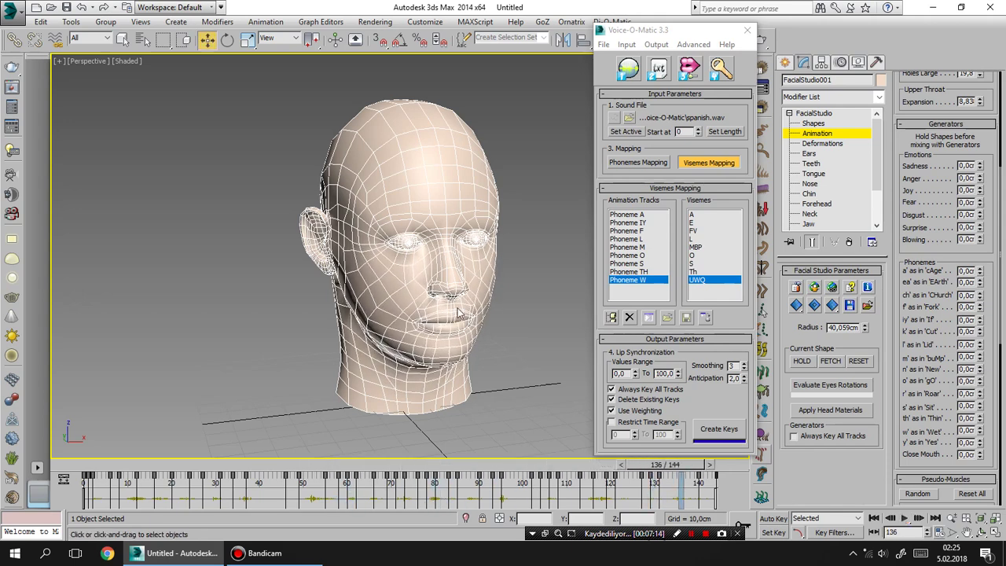
Step: Switch the default key tangent type and replay the animation
{"action": "left_click", "coordinate": [798, 534]}
{"action": "left_click_drag", "start_coordinate": [797, 515], "coordinate": [798, 465]}
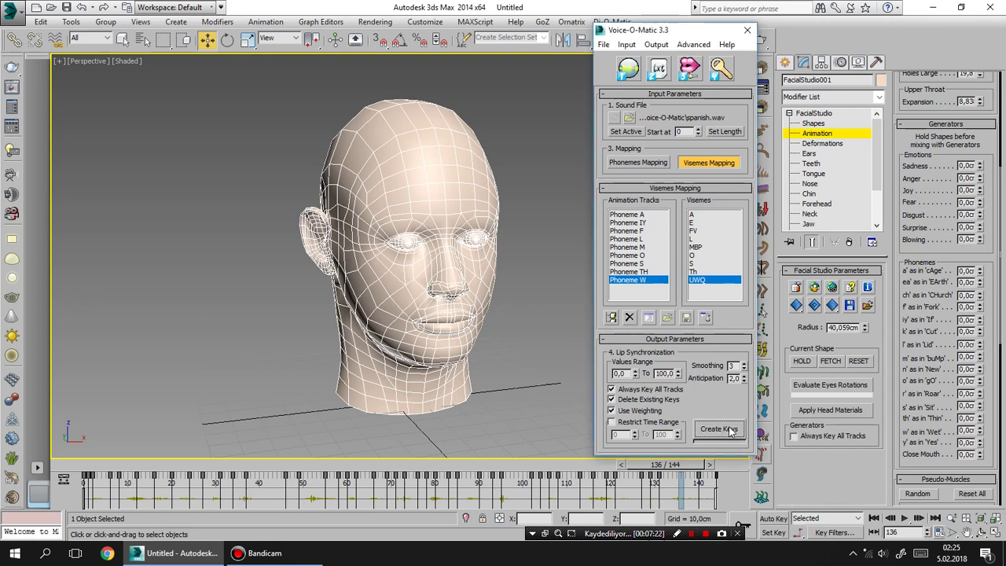
{"action": "left_click", "coordinate": [906, 517]}
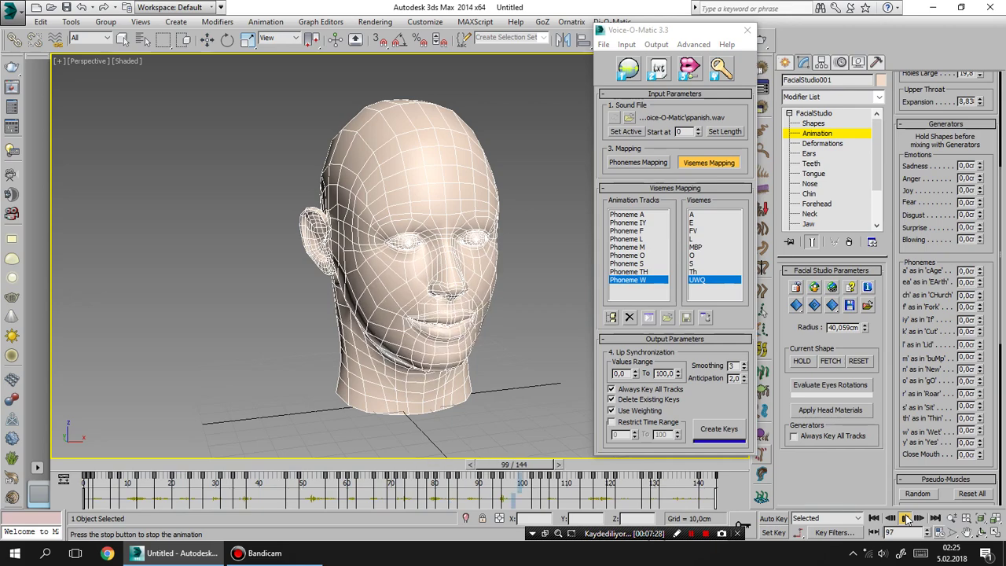
{"action": "left_click", "coordinate": [907, 517]}
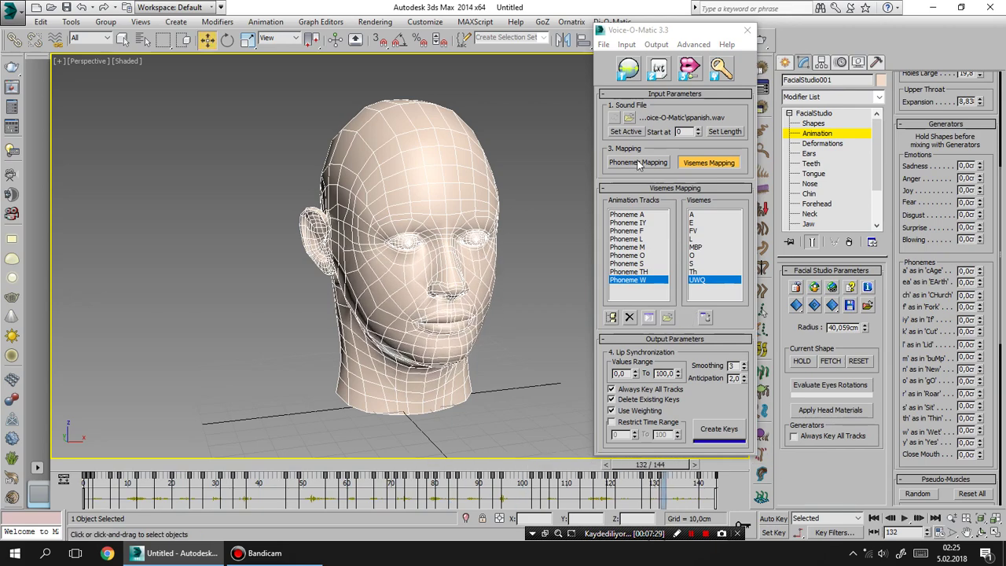
Step: Load english.wav as the sound file, make it active, and fit the animation length to it
{"action": "left_click", "coordinate": [629, 118]}
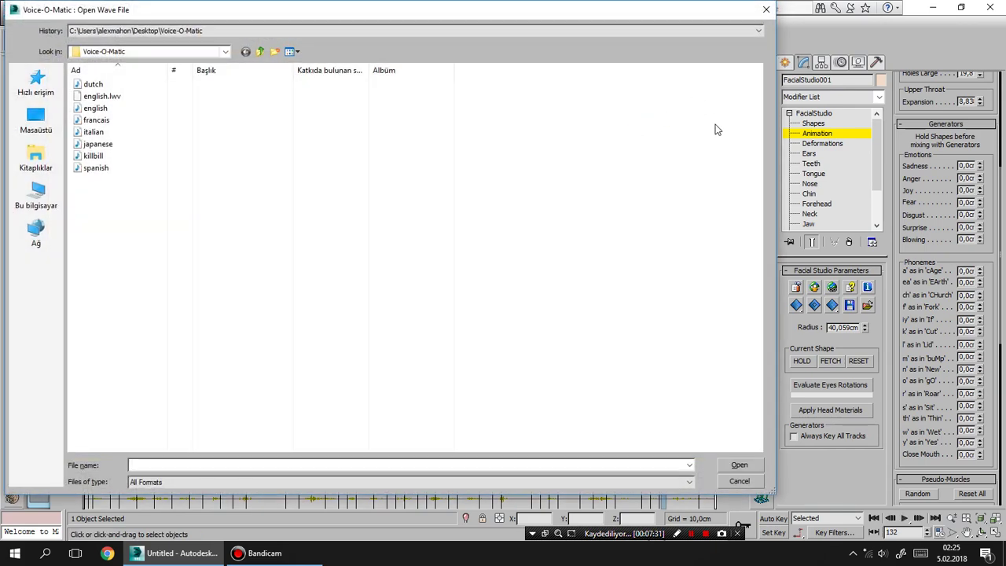
{"action": "left_click", "coordinate": [751, 481]}
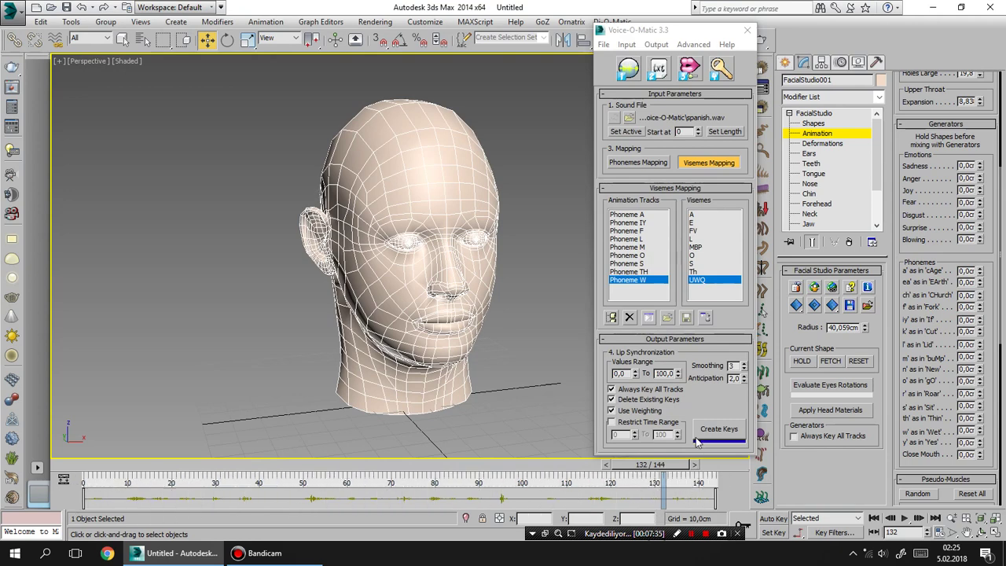
{"action": "left_click", "coordinate": [629, 118]}
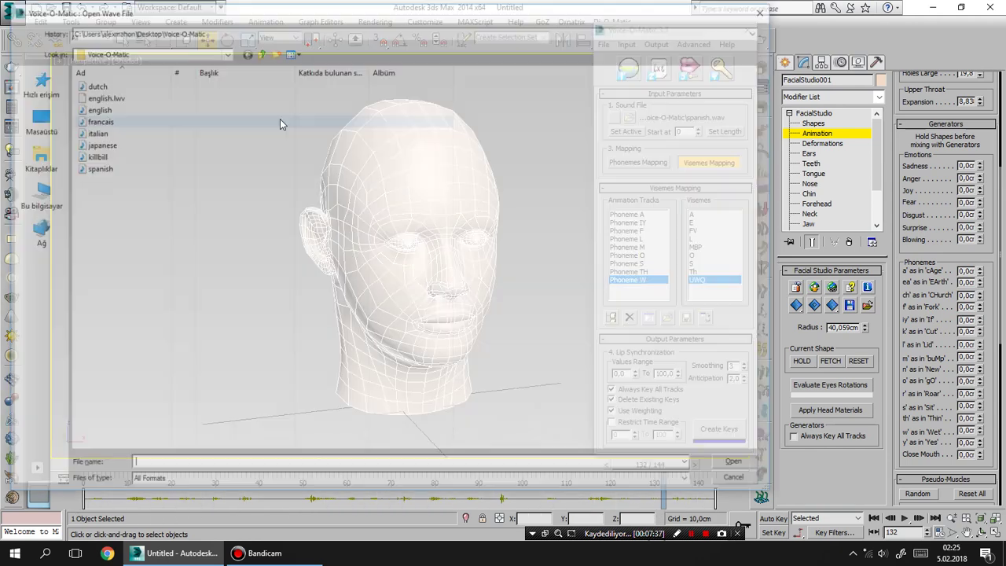
{"action": "double_click", "coordinate": [95, 108]}
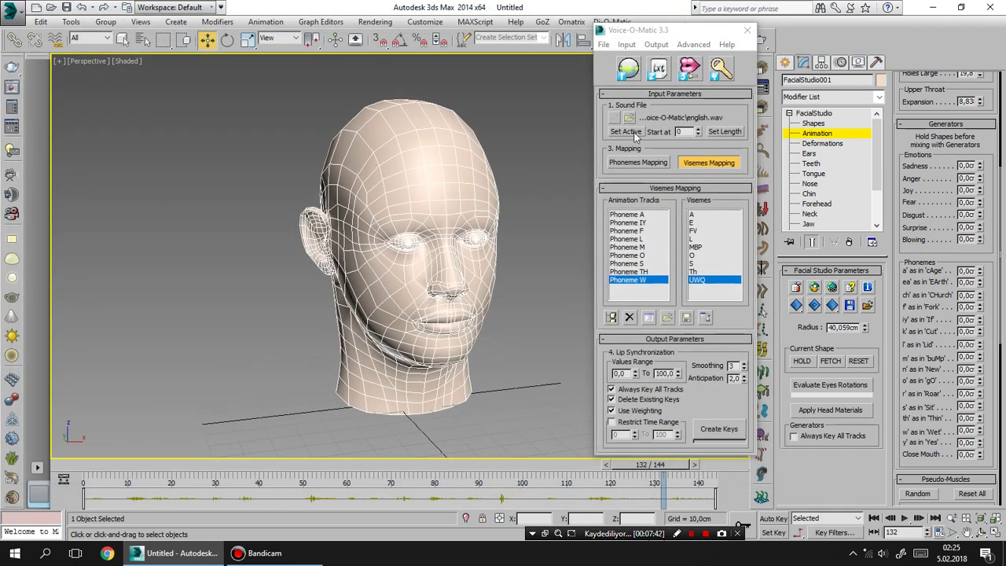
{"action": "left_click", "coordinate": [634, 134]}
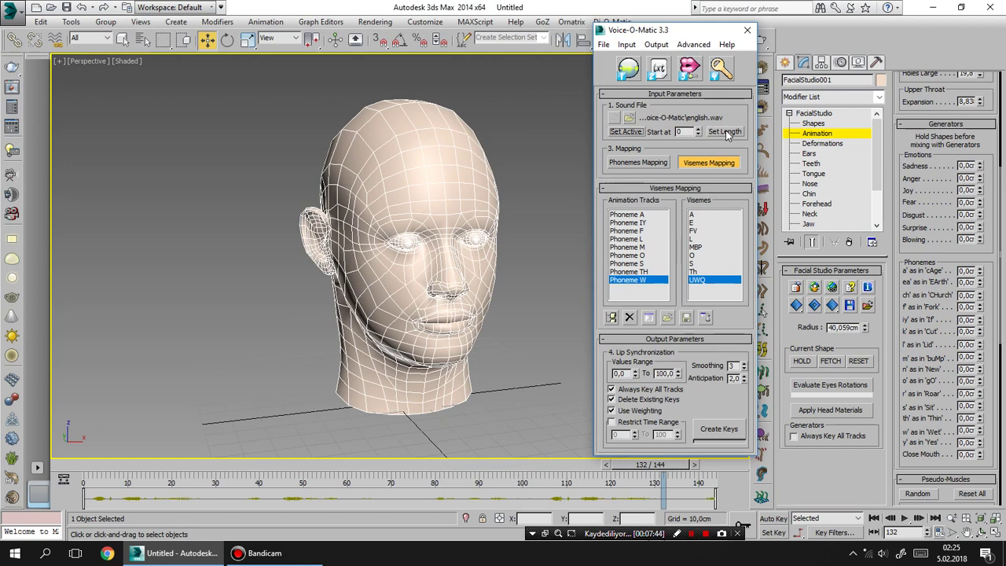
{"action": "left_click", "coordinate": [726, 132]}
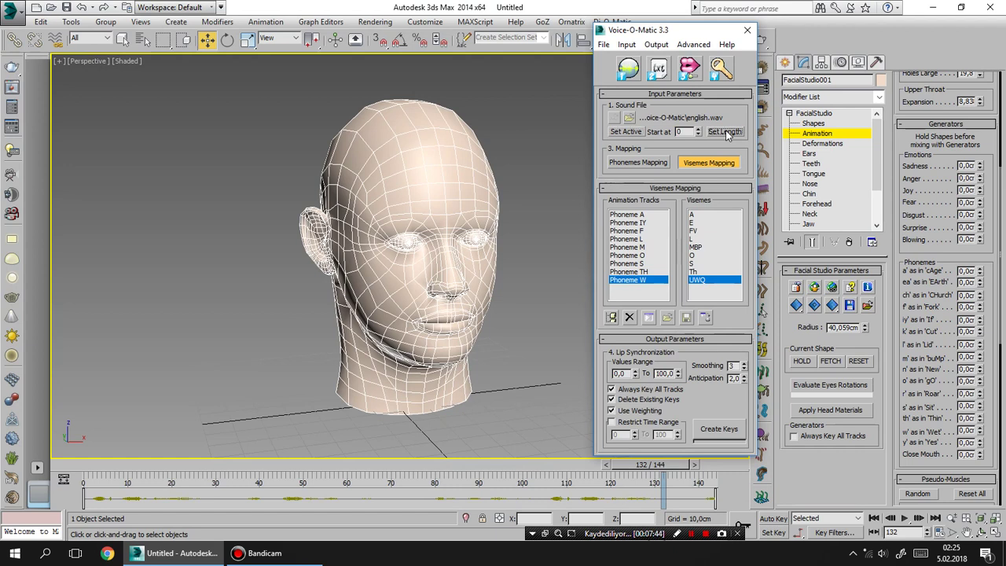
Step: Create lip-sync keys for english.wav, preview them, and bring up Time Configuration
{"action": "left_click", "coordinate": [724, 430]}
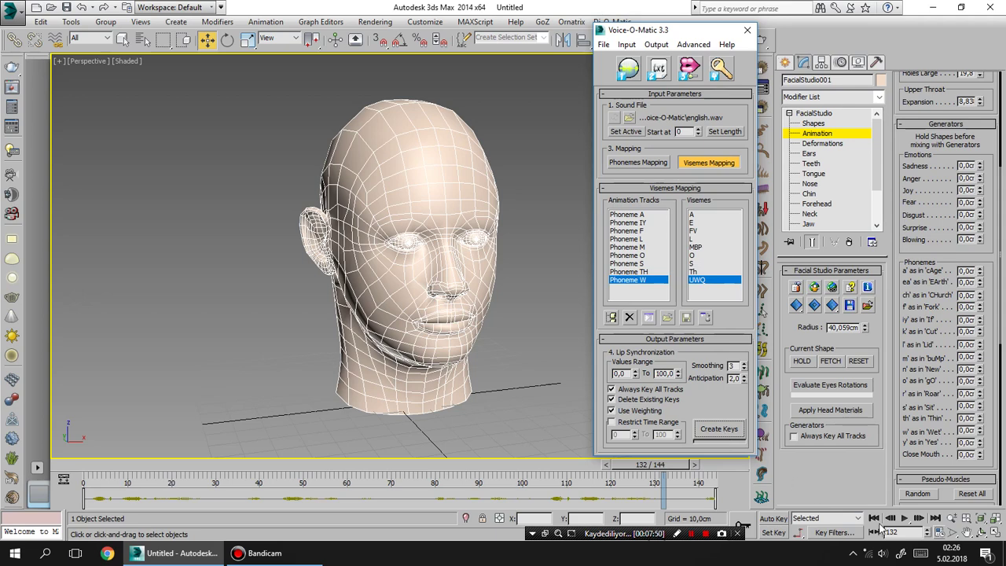
{"action": "left_click", "coordinate": [874, 519]}
{"action": "left_click", "coordinate": [904, 519]}
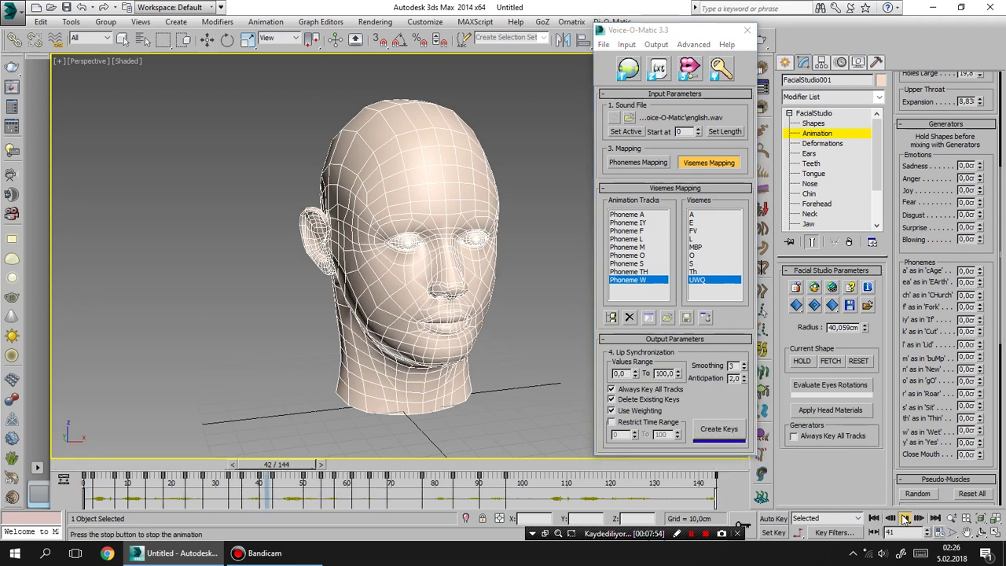
{"action": "key", "text": "w"}
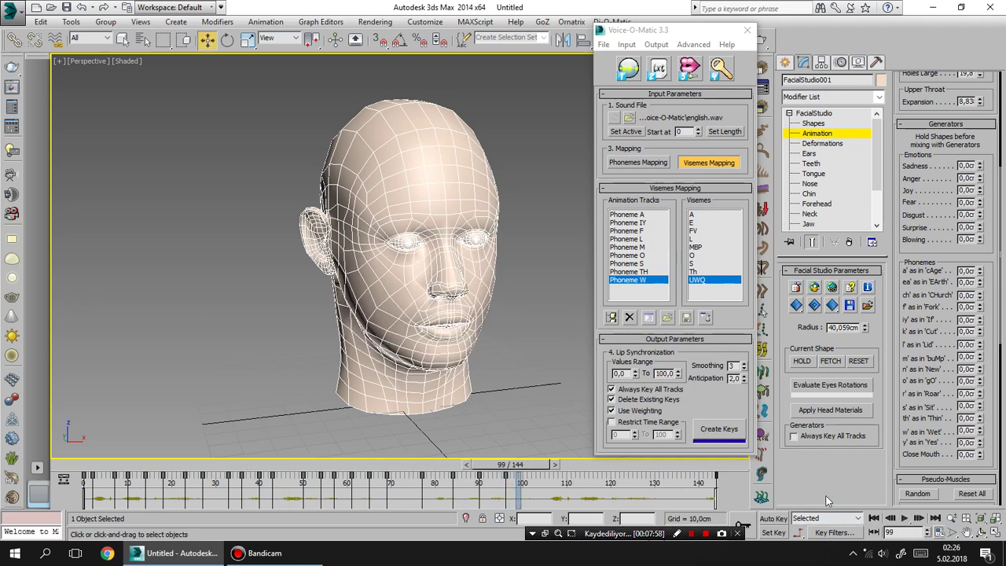
{"action": "right_click", "coordinate": [904, 518]}
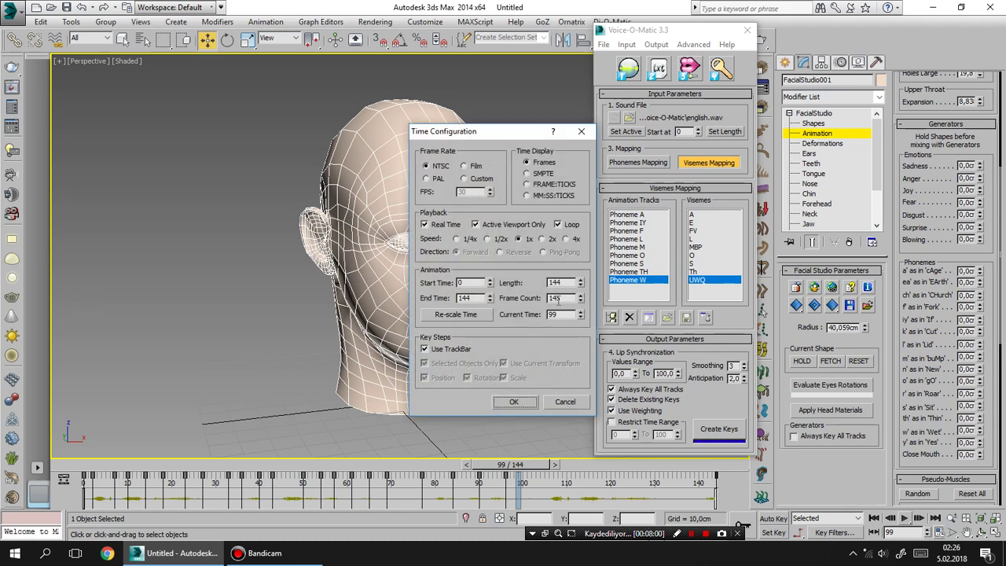
Step: Change the End Time from 144 to 100 frames
{"action": "double_click", "coordinate": [480, 297]}
{"action": "key", "text": "Return"}
{"action": "left_click", "coordinate": [513, 401]}
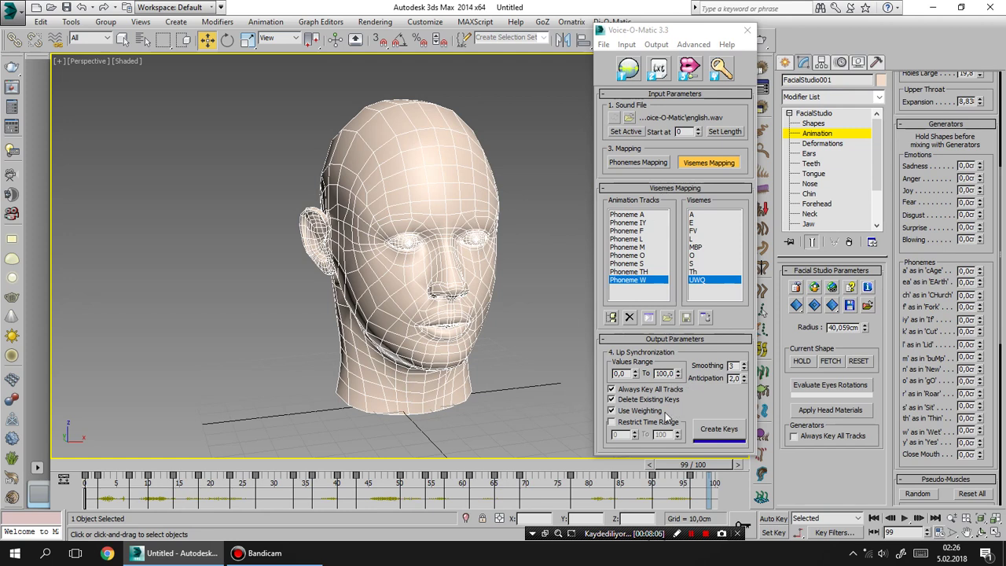
Step: Lower Smoothing to 2, pick a new default key tangent type, and regenerate the keys
{"action": "left_click", "coordinate": [743, 369]}
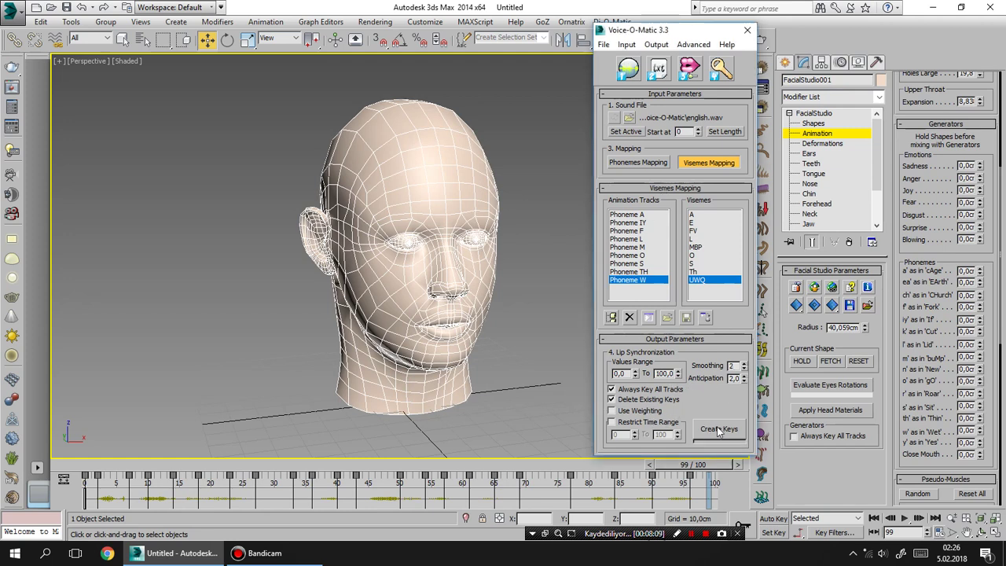
{"action": "left_click_drag", "start_coordinate": [797, 533], "coordinate": [804, 494]}
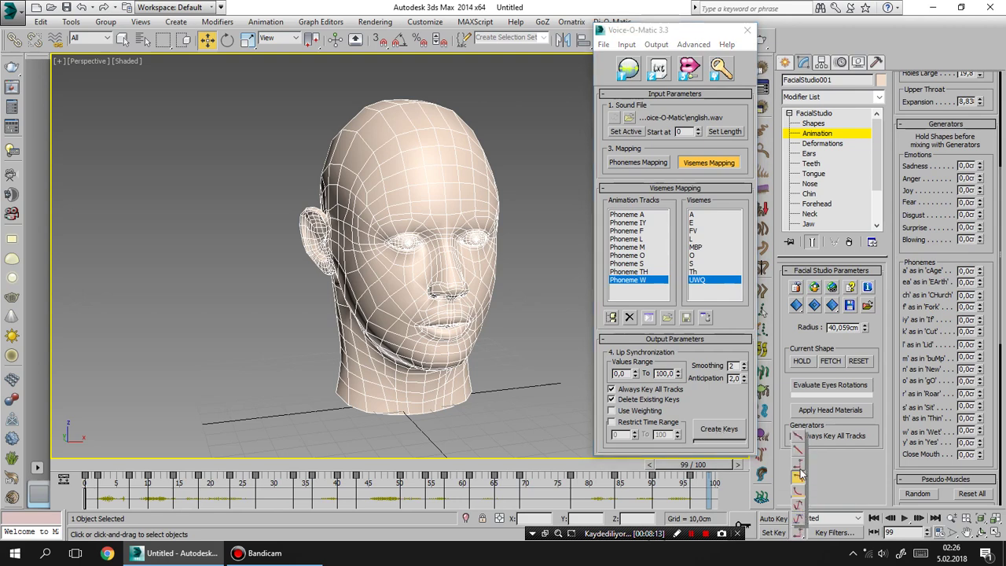
{"action": "left_click_drag", "start_coordinate": [803, 493], "coordinate": [798, 477]}
{"action": "left_click", "coordinate": [725, 427]}
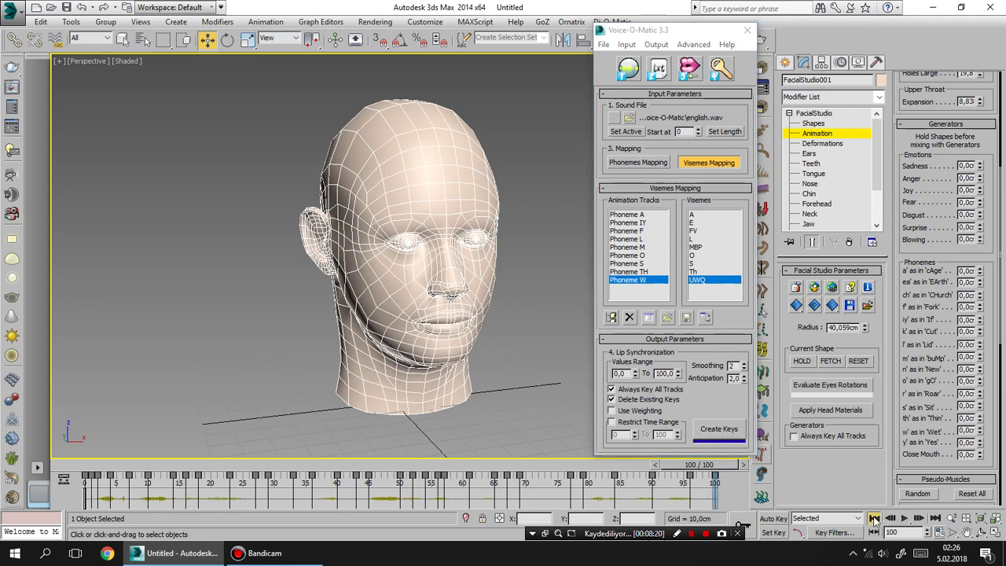
Step: Preview the current lip-sync animation from the start
{"action": "left_click", "coordinate": [875, 518]}
{"action": "left_click", "coordinate": [904, 519]}
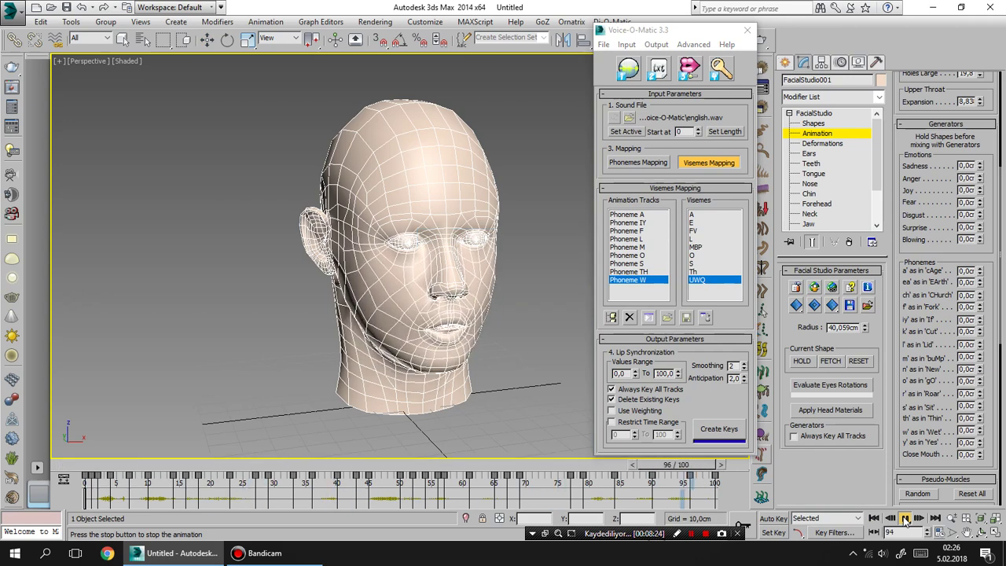
{"action": "left_click", "coordinate": [905, 519]}
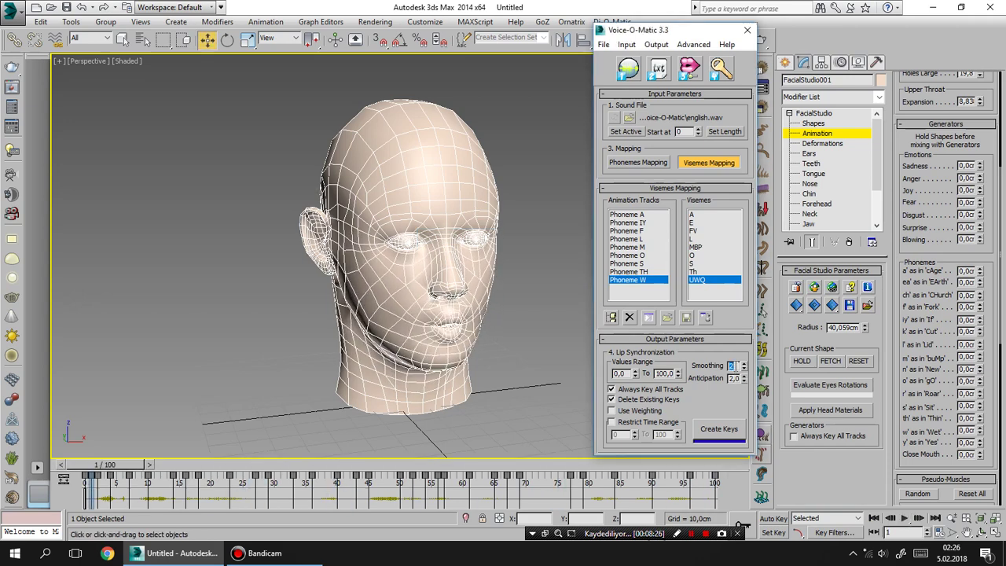
Step: Regenerate the keys with Smoothing 1 and play them back
{"action": "type", "text": "1"}
{"action": "left_click", "coordinate": [730, 427]}
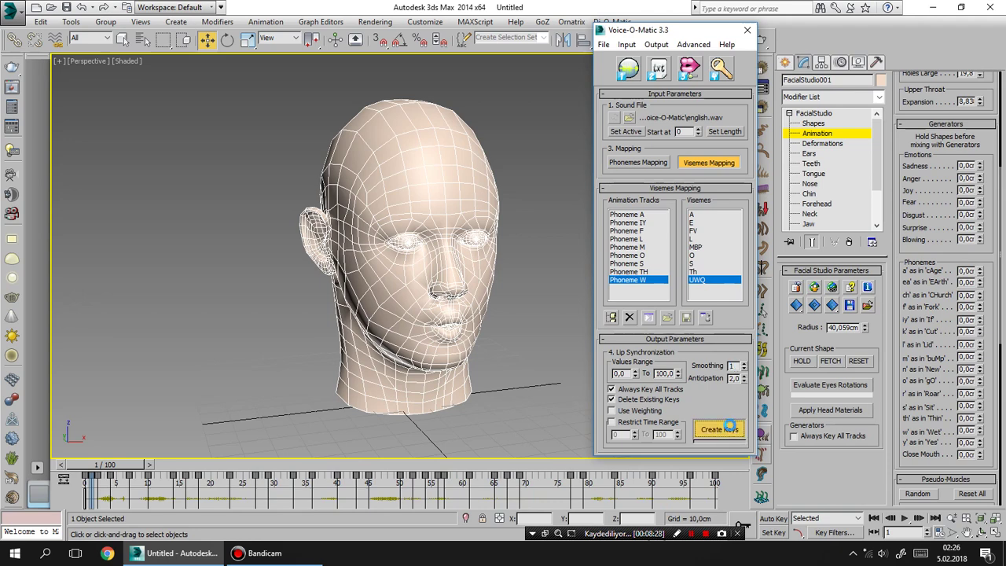
{"action": "left_click", "coordinate": [875, 519]}
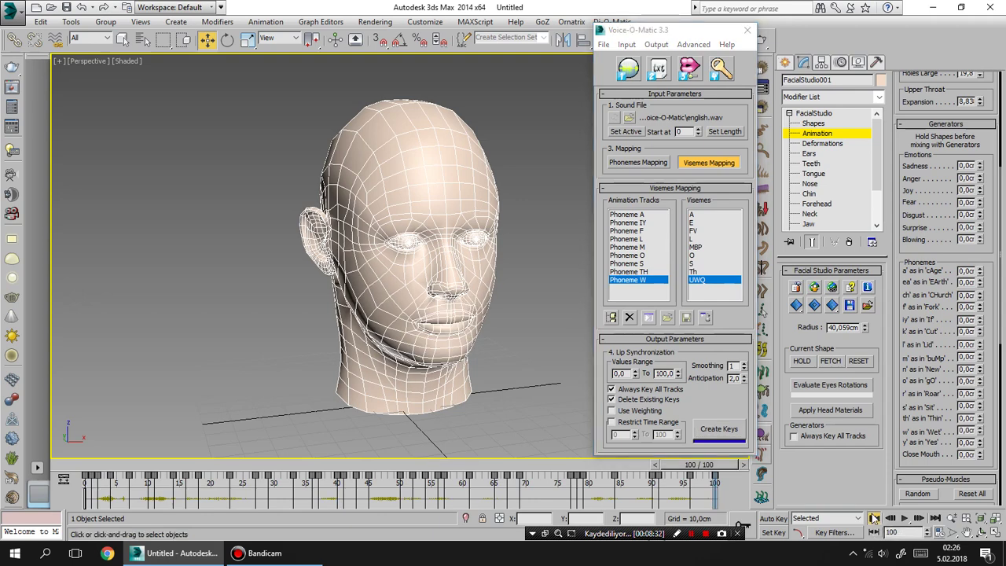
{"action": "left_click", "coordinate": [904, 519]}
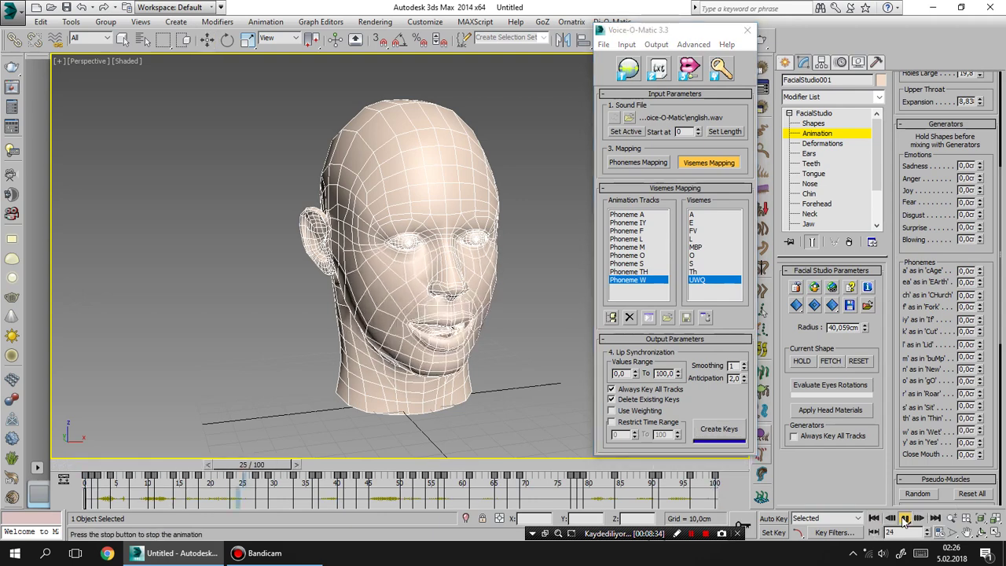
{"action": "left_click", "coordinate": [904, 519]}
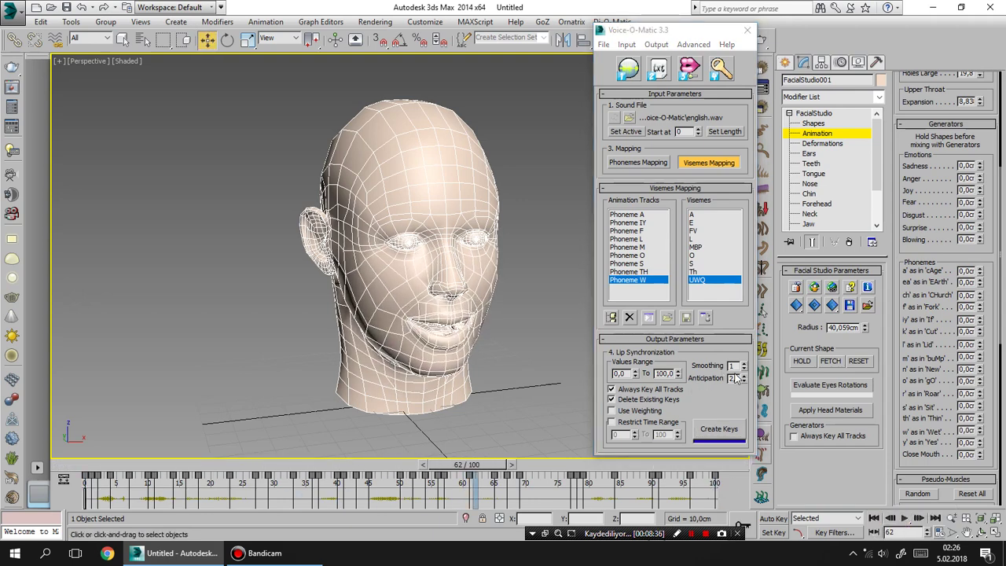
Step: Set Anticipation to 1,0
{"action": "key", "text": "Return"}
{"action": "type", "text": "1"}
{"action": "key", "text": "Return"}
{"action": "type", "text": "5"}
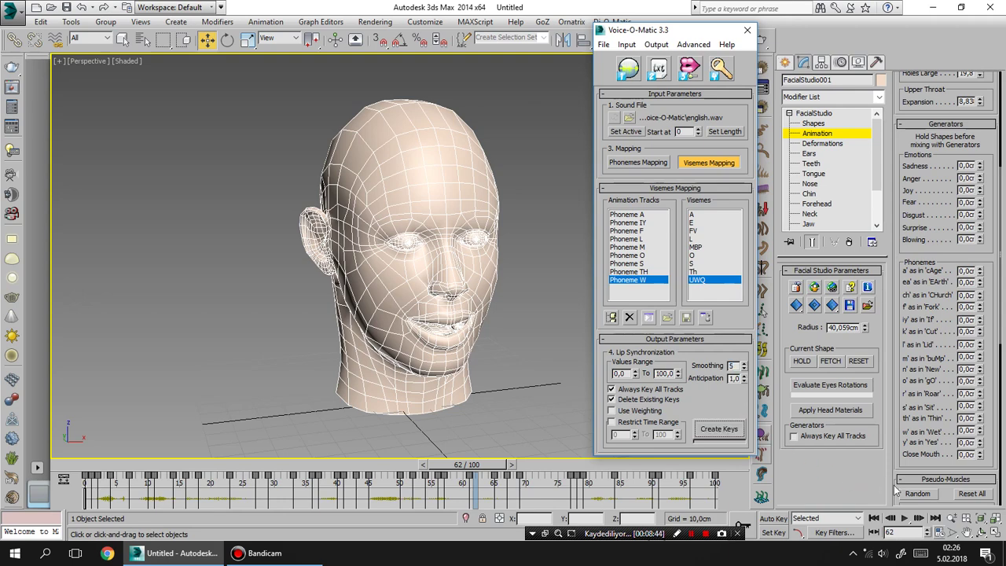
Step: Preview the lip-sync animation from the start
{"action": "left_click", "coordinate": [874, 518]}
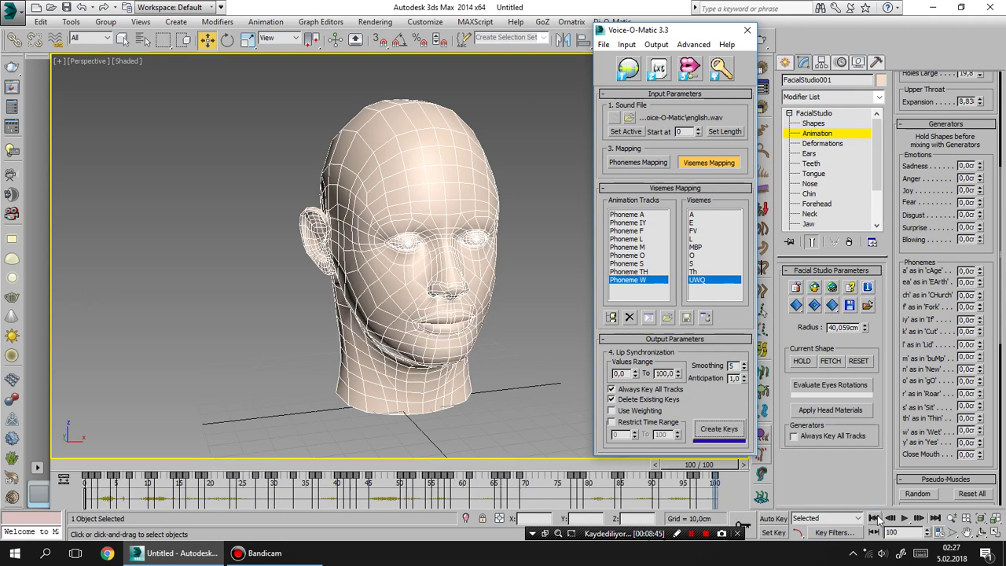
{"action": "left_click", "coordinate": [905, 518]}
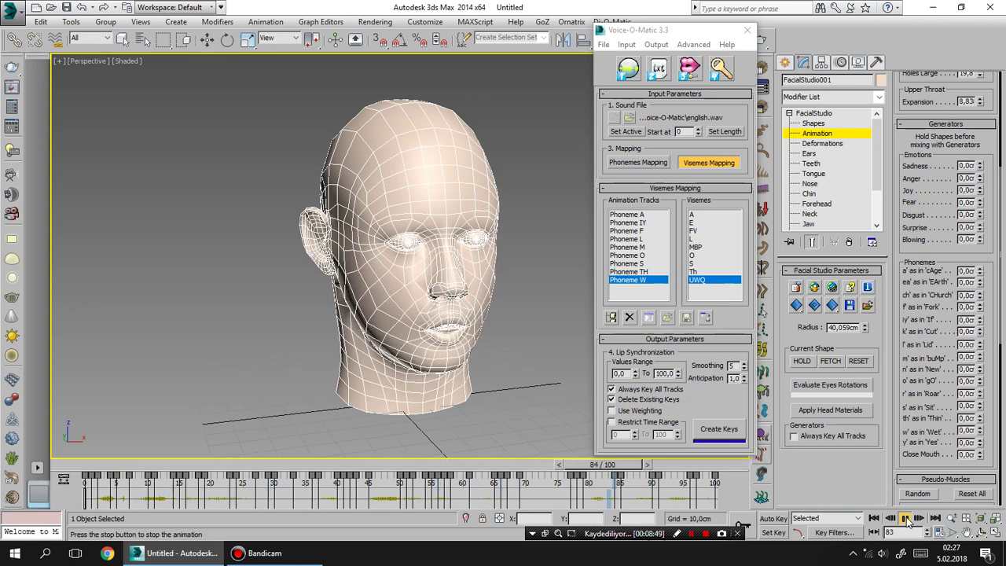
{"action": "left_click", "coordinate": [908, 522]}
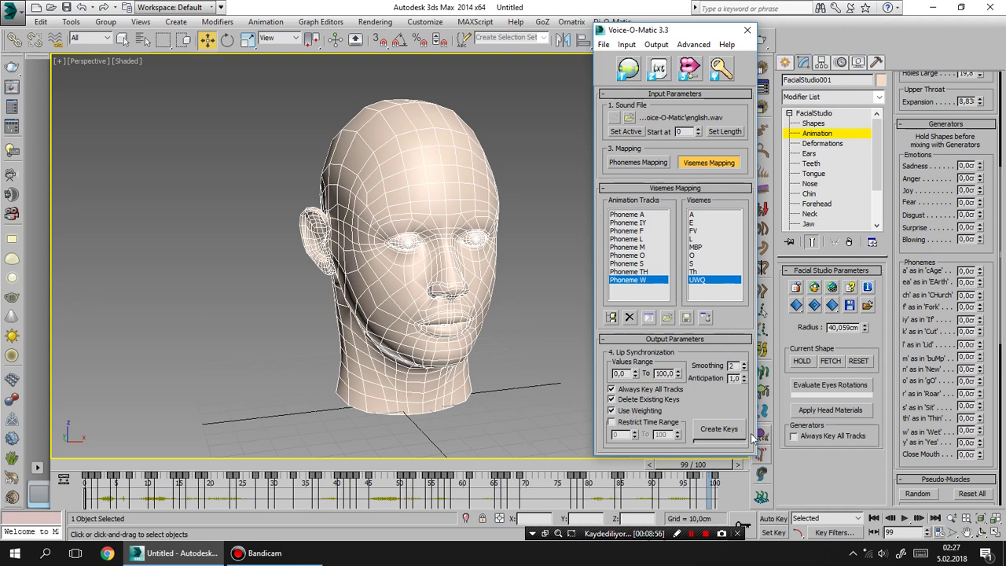
Step: Recreate the lip-sync keys and play the mouth animation back
{"action": "left_click", "coordinate": [717, 425]}
{"action": "left_click", "coordinate": [873, 518]}
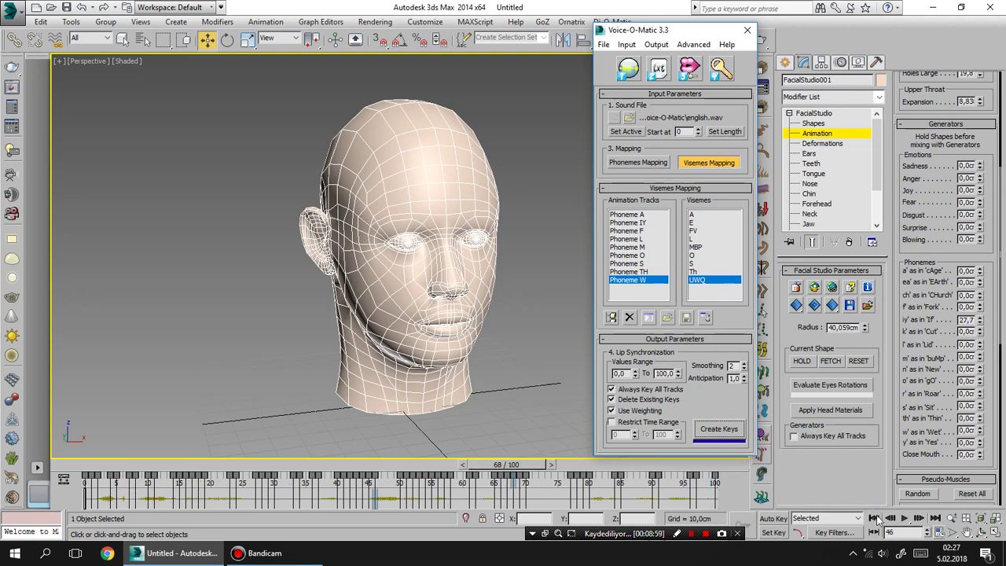
{"action": "left_click", "coordinate": [905, 519]}
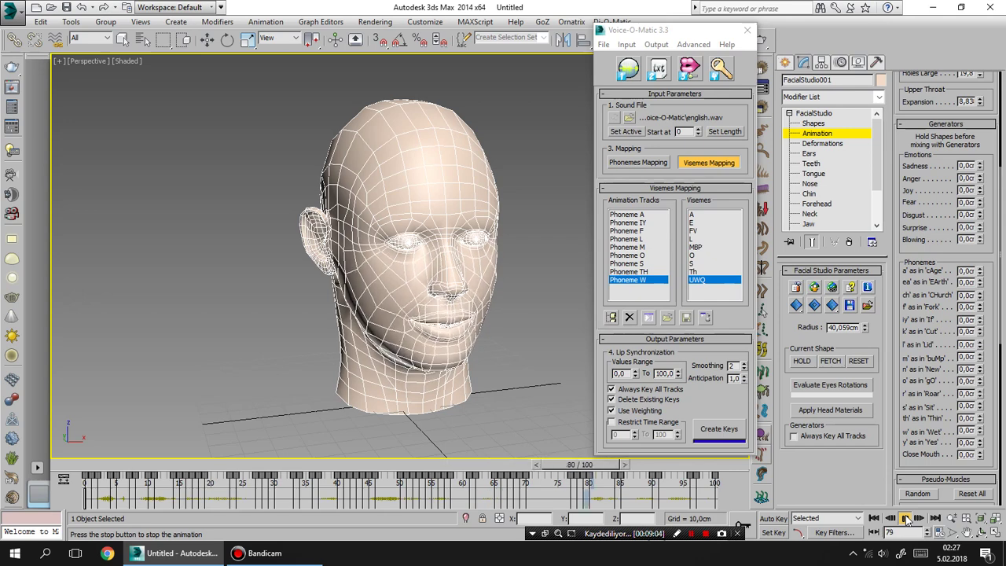
{"action": "left_click", "coordinate": [905, 519]}
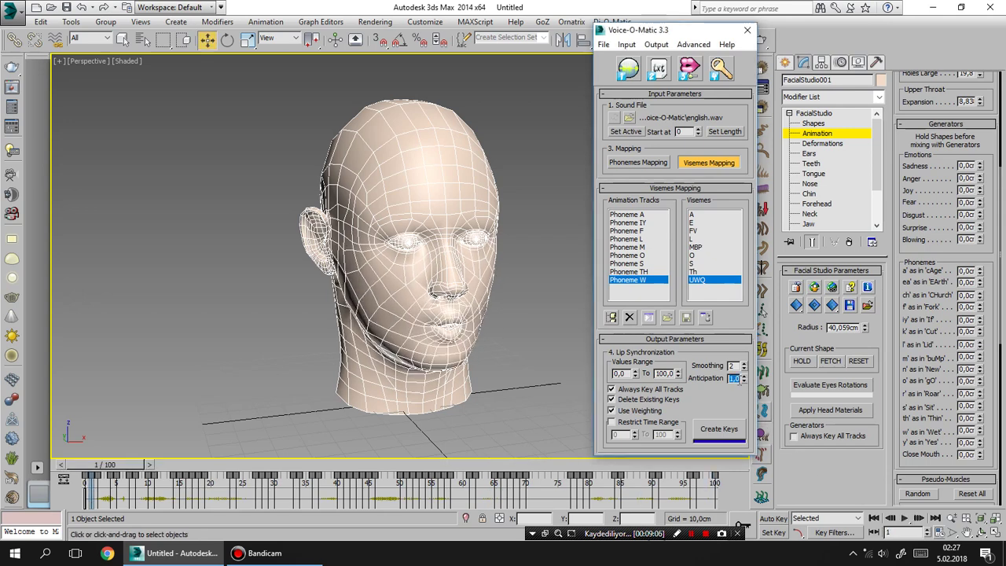
{"action": "type", "text": "5"}
Step: Recreate the keys with Anticipation 5,0 and preview them
{"action": "key", "text": "Return"}
{"action": "left_click", "coordinate": [717, 430]}
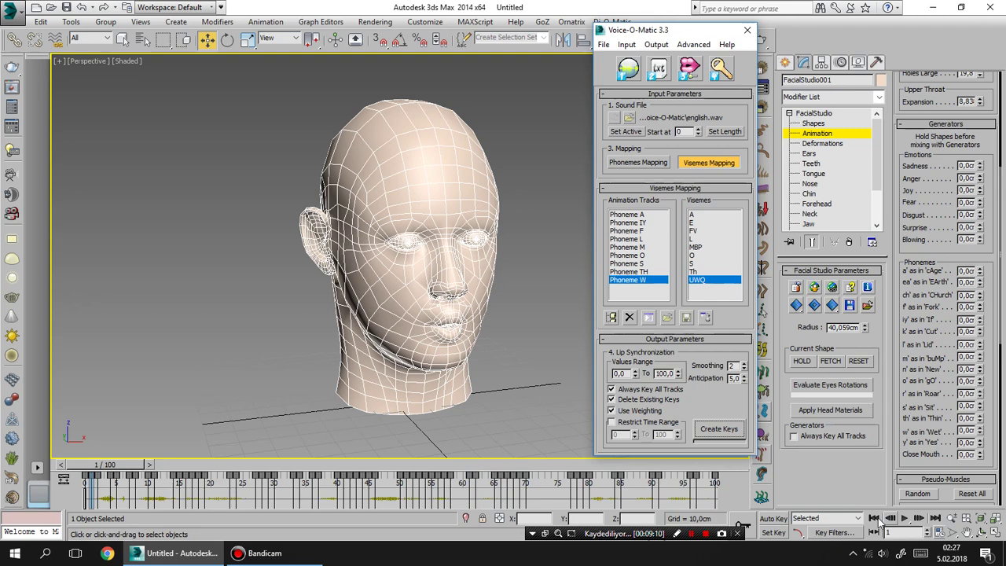
{"action": "left_click", "coordinate": [905, 518]}
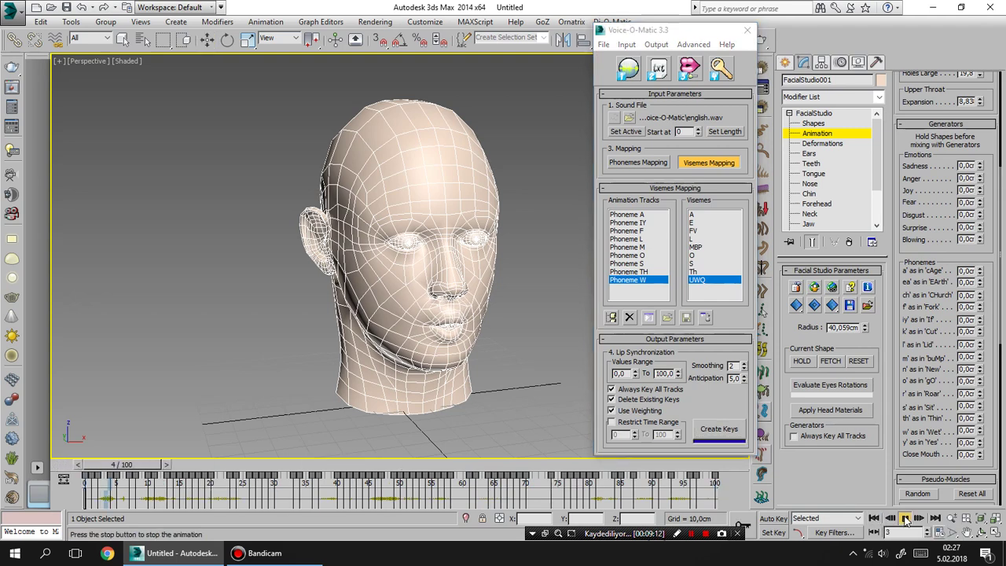
{"action": "left_click", "coordinate": [906, 519]}
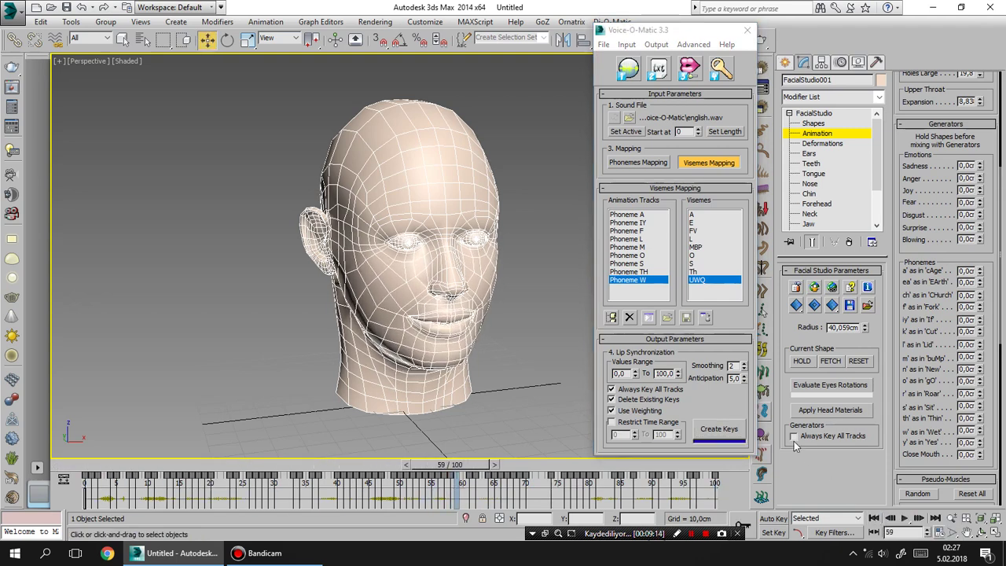
Step: Recreate the keys with Anticipation 0,4, preview them, then undo the generated keys
{"action": "double_click", "coordinate": [734, 378]}
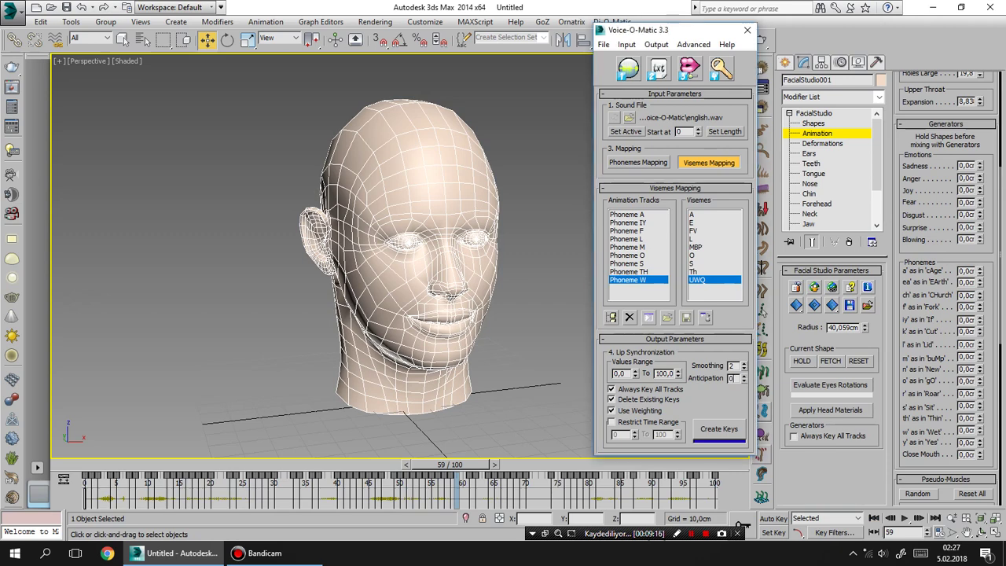
{"action": "type", "text": ",4"}
{"action": "key", "text": "Return"}
{"action": "left_click", "coordinate": [719, 430]}
{"action": "left_click", "coordinate": [874, 518]}
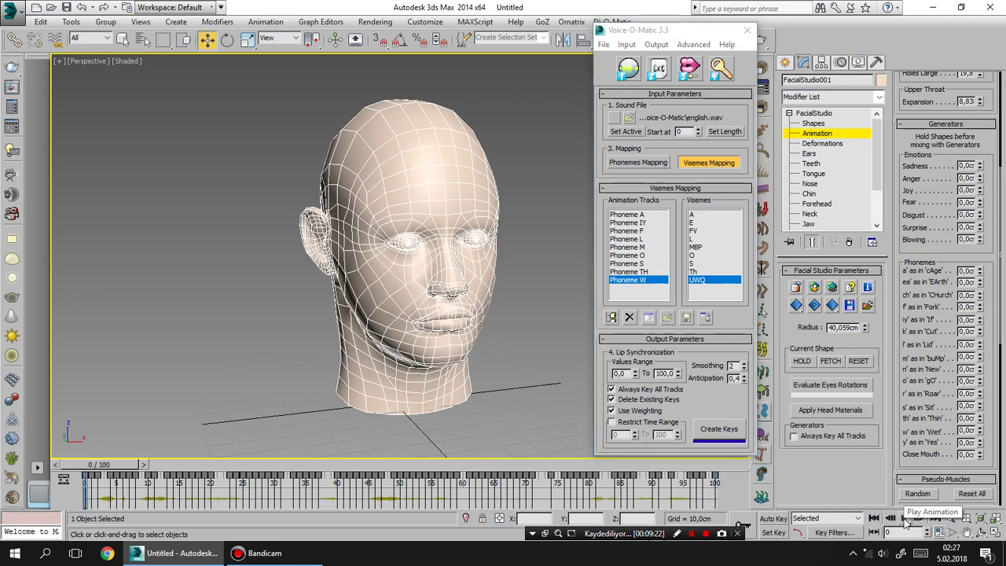
{"action": "left_click", "coordinate": [904, 518]}
{"action": "key", "text": "w"}
{"action": "left_click", "coordinate": [904, 518]}
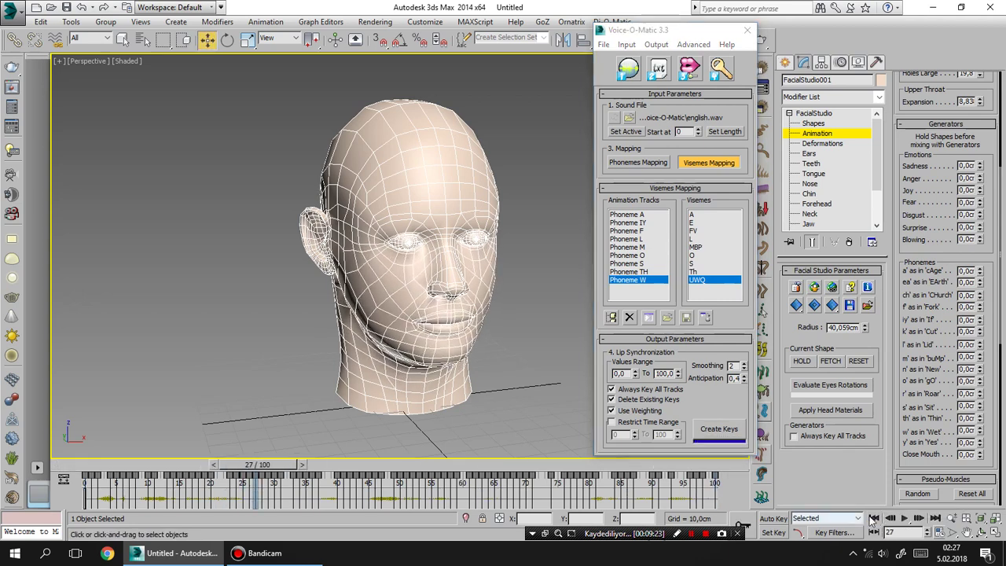
{"action": "left_click", "coordinate": [875, 518]}
{"action": "key", "text": "ctrl+z"}
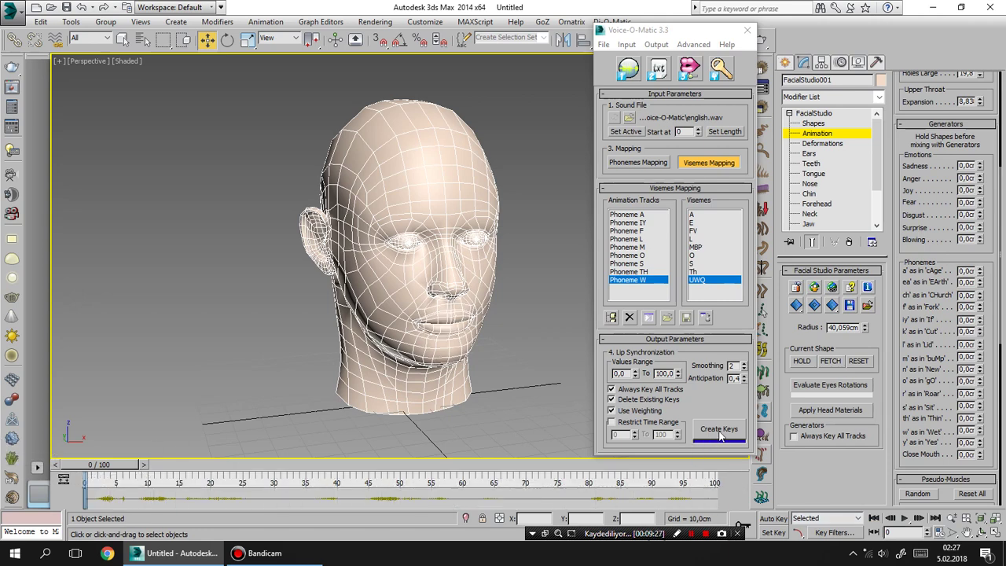
Step: Turn off Use Weighting, recreate the keys, and play the talking head
{"action": "left_click", "coordinate": [664, 409]}
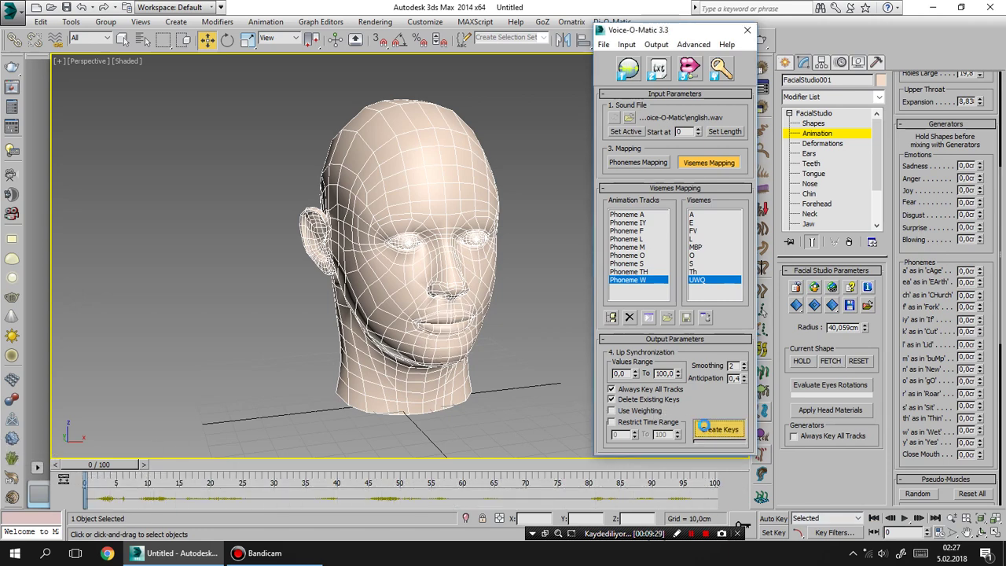
{"action": "left_click", "coordinate": [703, 425]}
{"action": "left_click", "coordinate": [872, 518]}
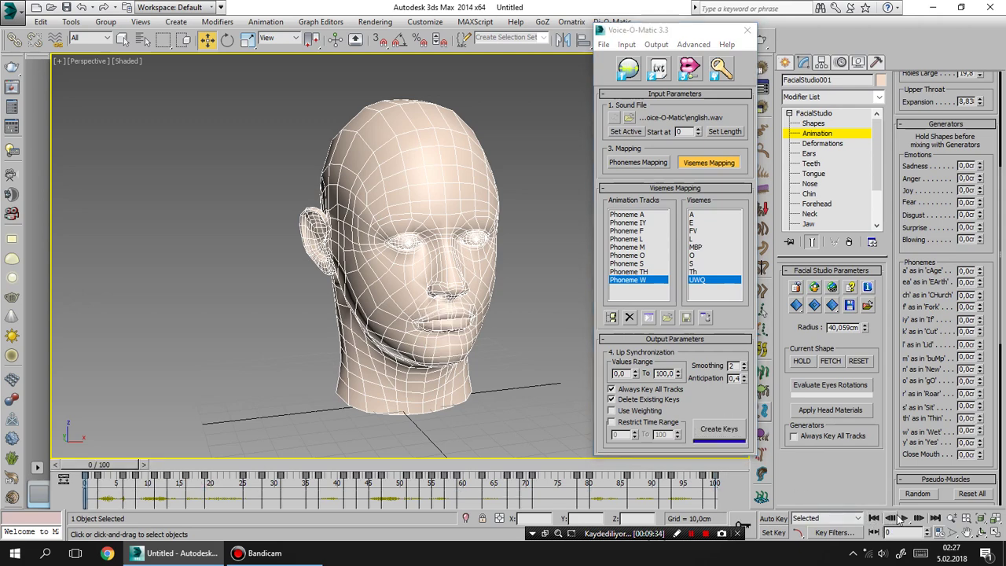
{"action": "left_click", "coordinate": [904, 518]}
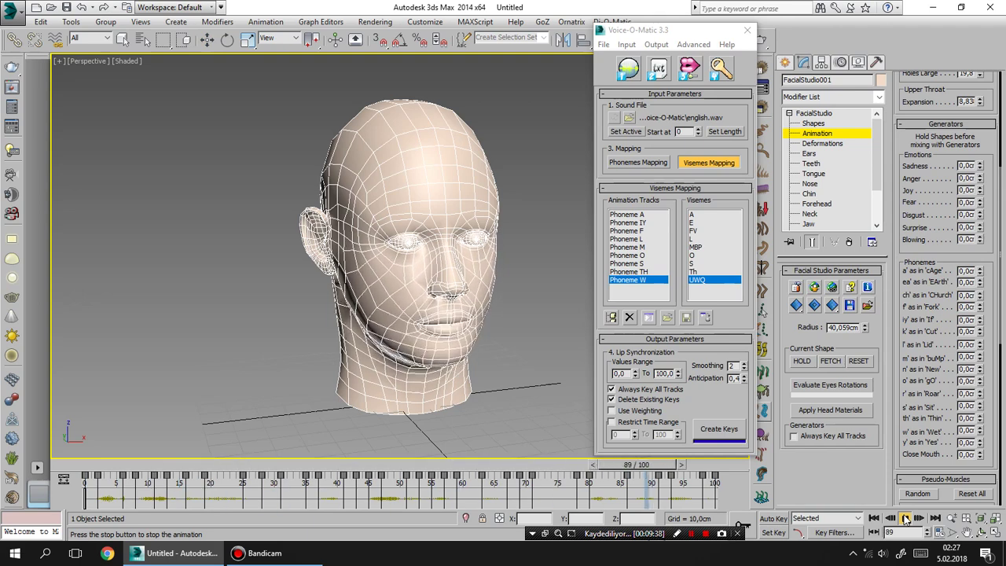
{"action": "left_click", "coordinate": [905, 518]}
{"action": "left_click", "coordinate": [813, 97]}
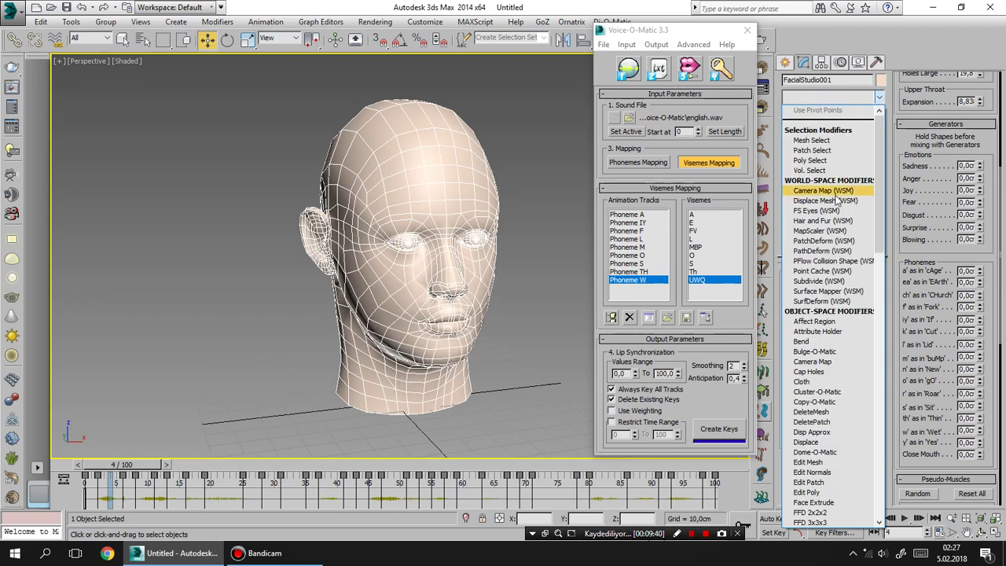
Step: Apply TurboSmooth to the head and deselect it
{"action": "key", "text": "t"}
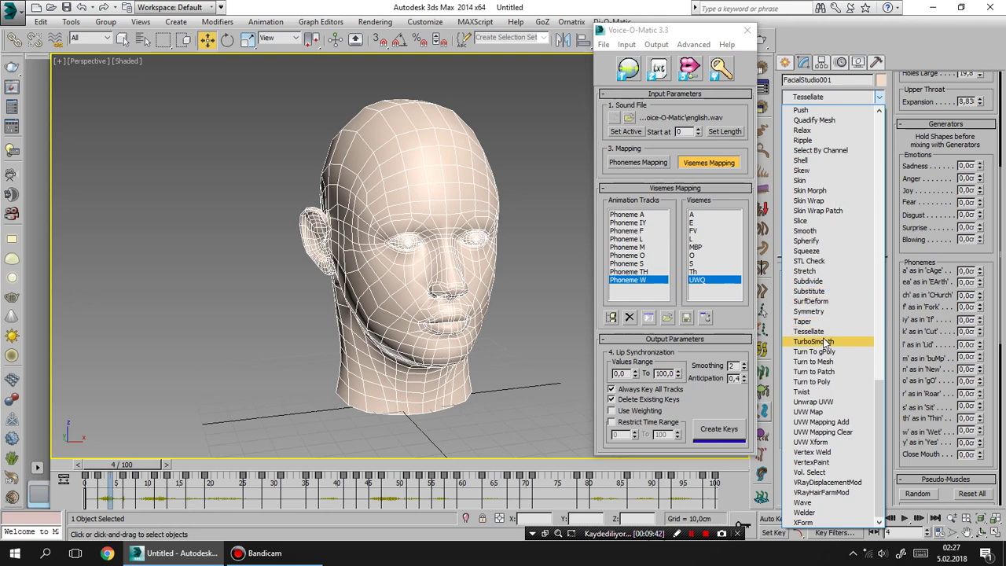
{"action": "left_click", "coordinate": [825, 343]}
{"action": "left_click", "coordinate": [566, 212]}
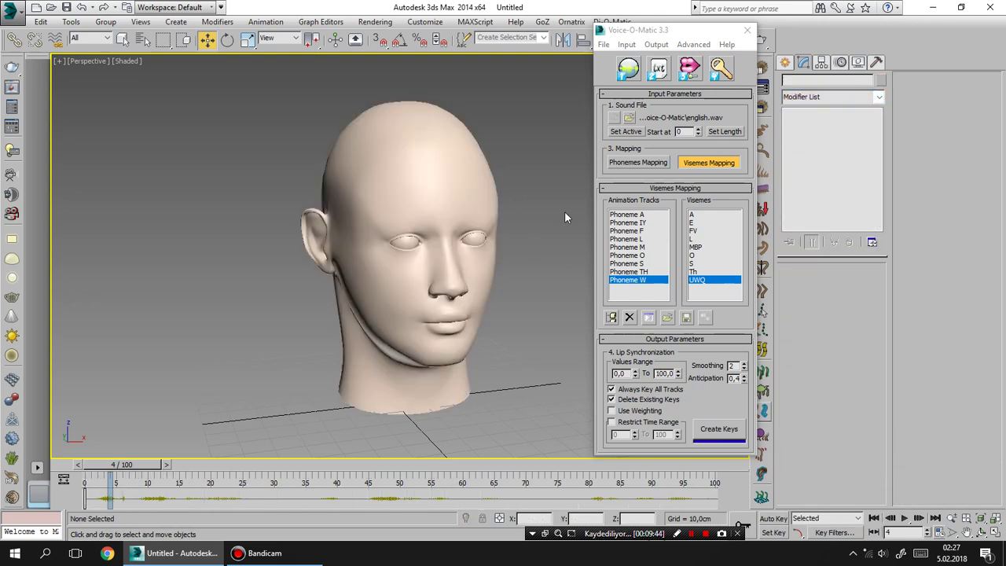
Step: Close Voice-O-Matic, play and scrub the smoothed lip-sync, then open the Di-O-Matic Facial Studio commands
{"action": "left_click", "coordinate": [748, 33]}
{"action": "left_click", "coordinate": [905, 518]}
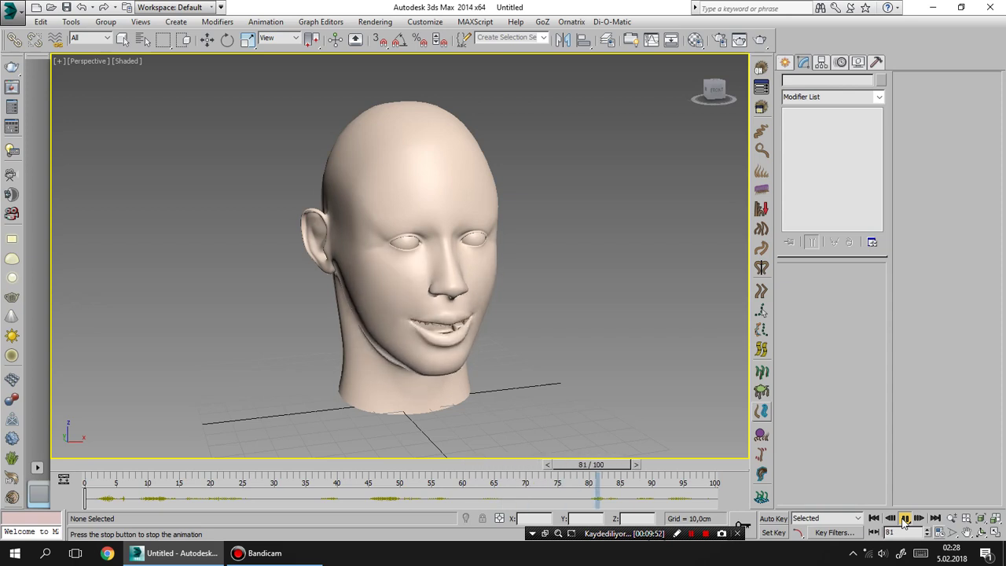
{"action": "left_click", "coordinate": [904, 518]}
{"action": "mouse_move", "coordinate": [113, 464]}
{"action": "left_mouse_down"}
{"action": "mouse_move", "coordinate": [663, 465]}
{"action": "mouse_move", "coordinate": [79, 465]}
{"action": "left_mouse_up"}
{"action": "key", "text": "w"}
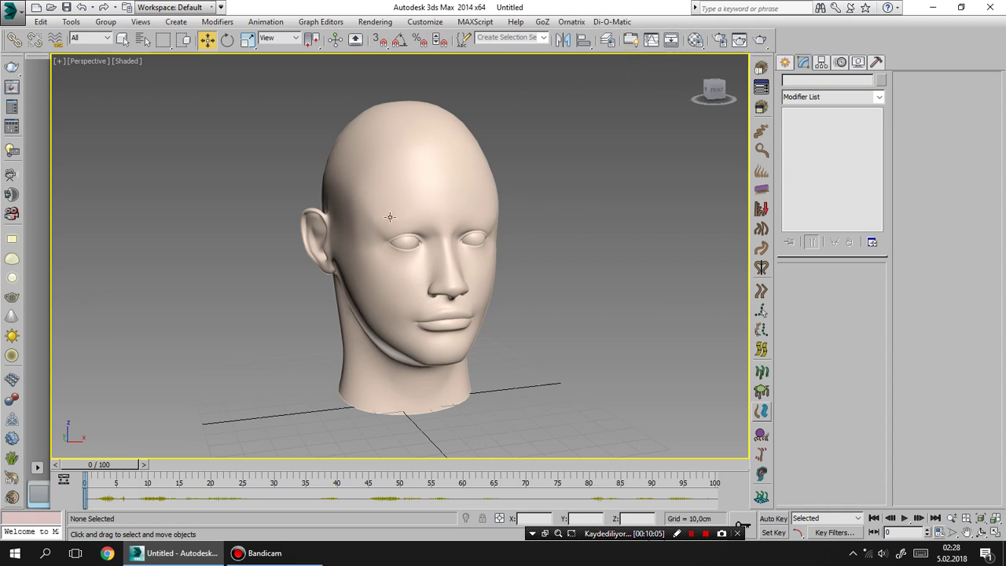
{"action": "left_click", "coordinate": [611, 21]}
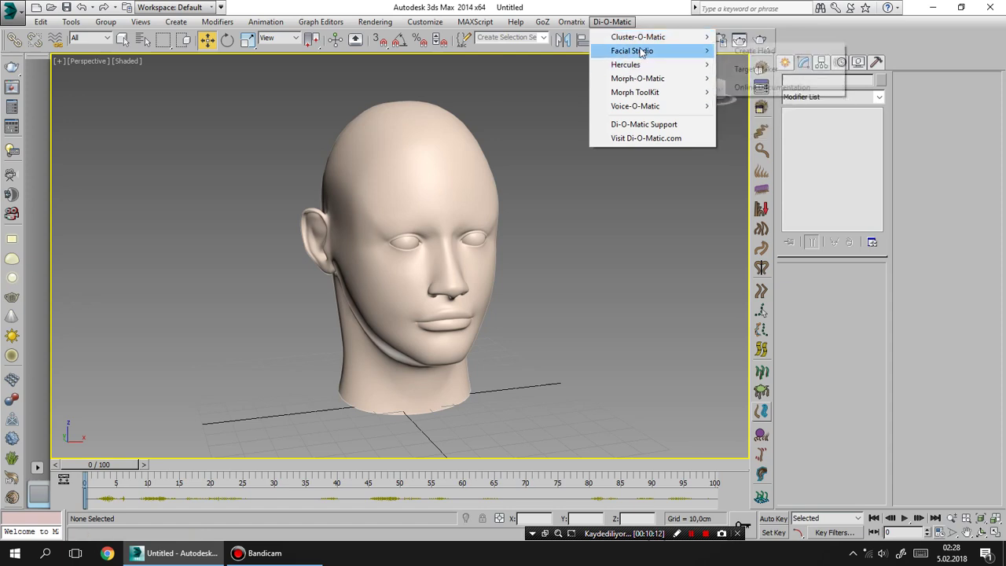
{"action": "mouse_move", "coordinate": [632, 50]}
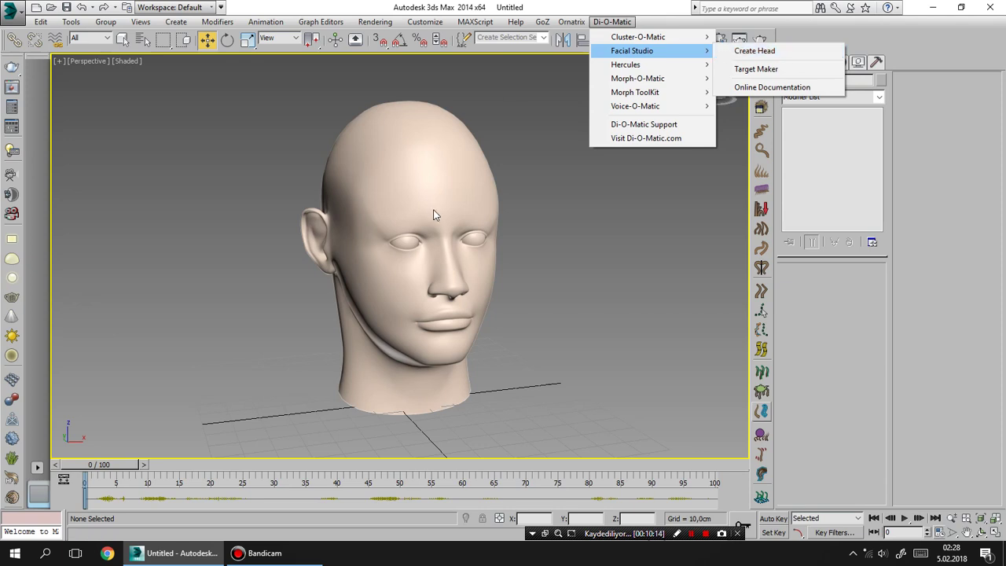
Step: Select the head and set its Shapes African value to 100
{"action": "left_click", "coordinate": [432, 184]}
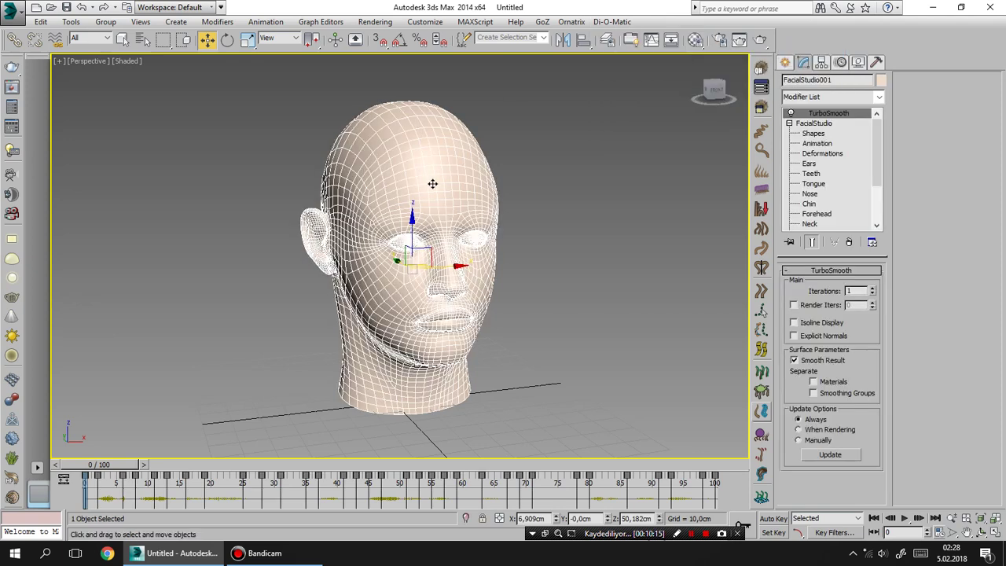
{"action": "left_click", "coordinate": [813, 135]}
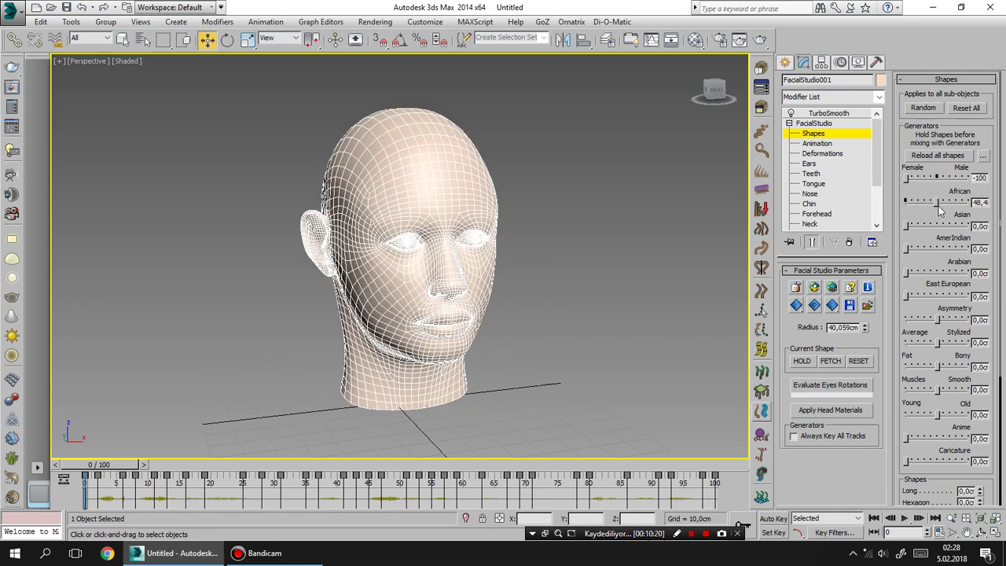
{"action": "left_click_drag", "start_coordinate": [941, 202], "coordinate": [905, 203]}
{"action": "left_click_drag", "start_coordinate": [909, 272], "coordinate": [908, 272]}
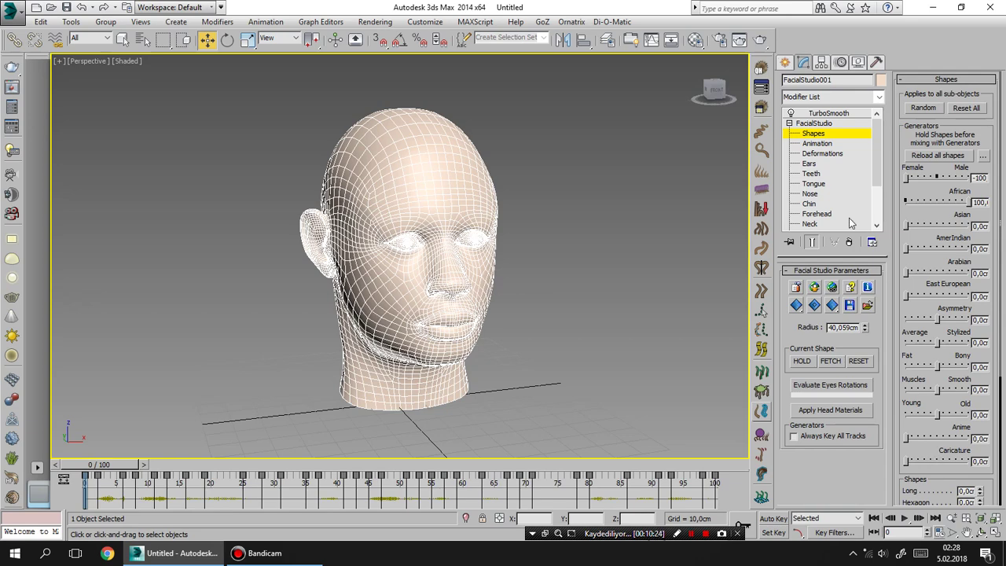
Step: Set Deformations Bulge Amount to 70, keeping X scale at zero
{"action": "left_click", "coordinate": [826, 154]}
{"action": "left_click_drag", "start_coordinate": [980, 114], "coordinate": [981, 75]}
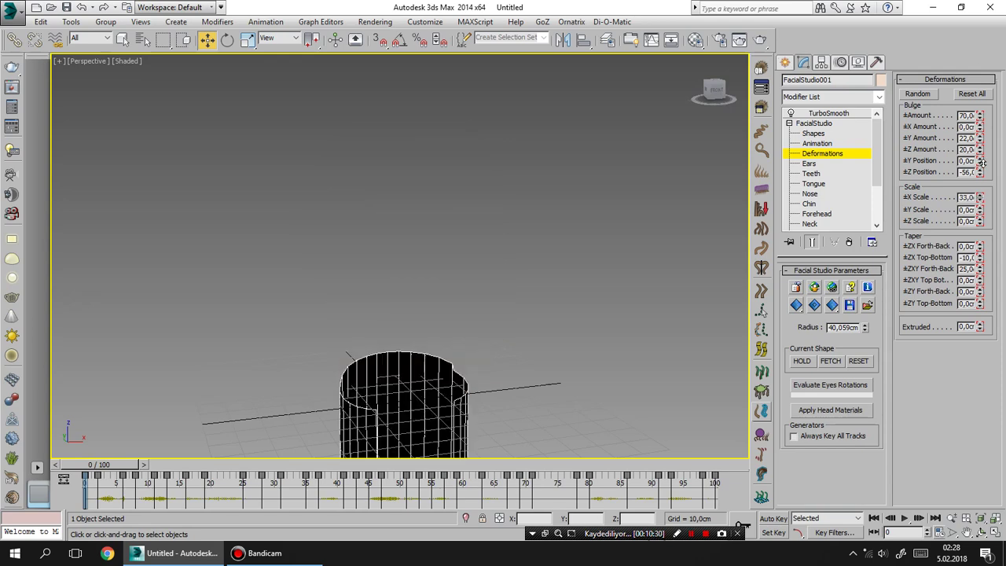
{"action": "left_click_drag", "start_coordinate": [980, 197], "coordinate": [980, 212]}
{"action": "right_click", "coordinate": [980, 197]}
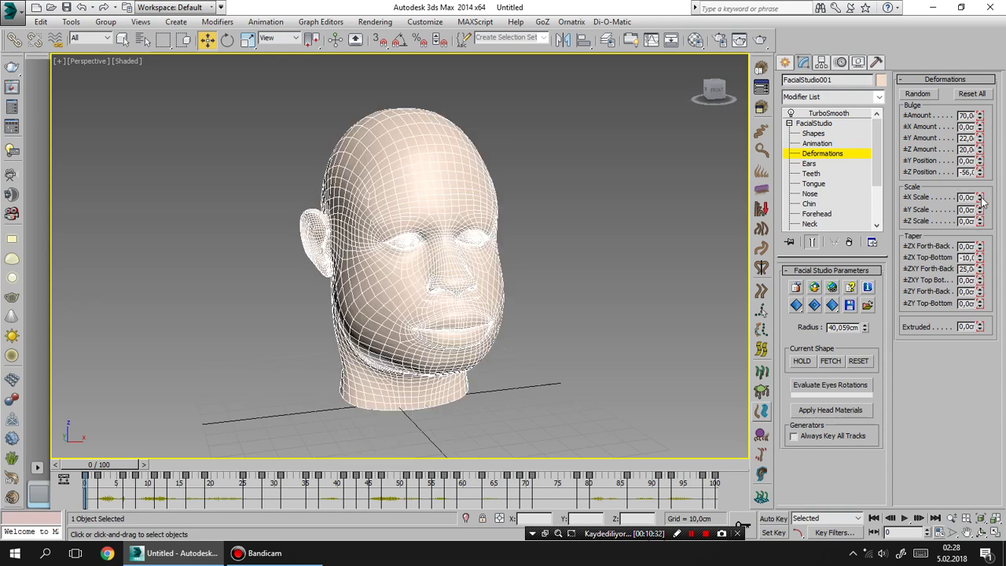
{"action": "left_click", "coordinate": [822, 177]}
Step: Reset the Rabbit teeth values to zero
{"action": "left_click", "coordinate": [822, 174]}
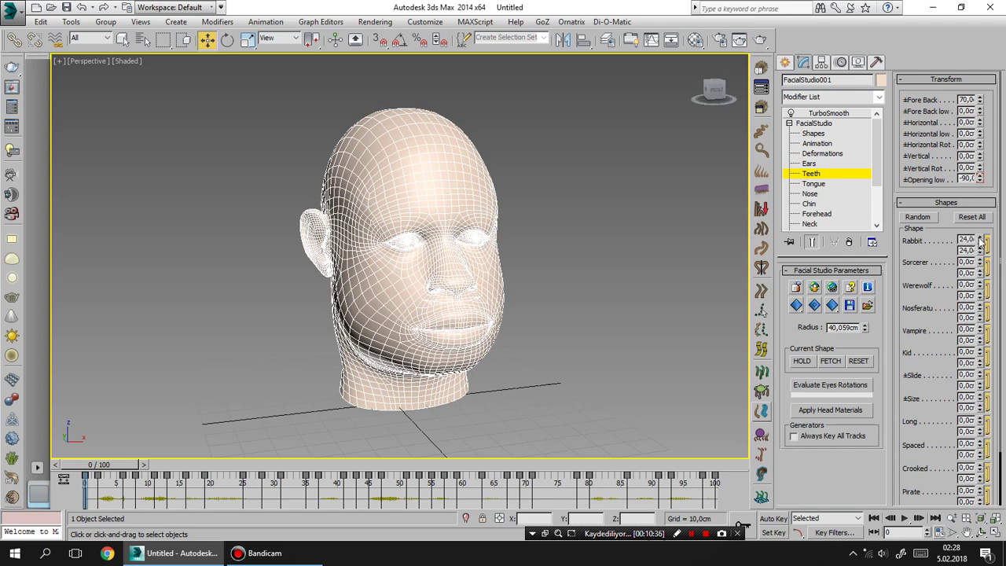
{"action": "right_click", "coordinate": [981, 239]}
{"action": "right_click", "coordinate": [980, 250]}
Step: Set Nose Position to -100, return to TurboSmooth, and deselect the head
{"action": "left_click", "coordinate": [810, 195]}
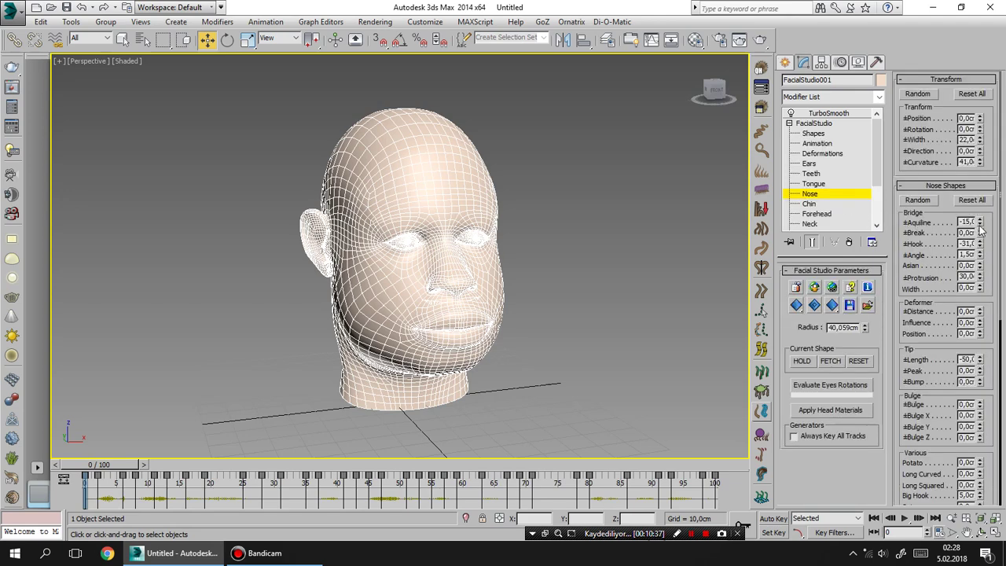
{"action": "left_click_drag", "start_coordinate": [980, 118], "coordinate": [985, 291]}
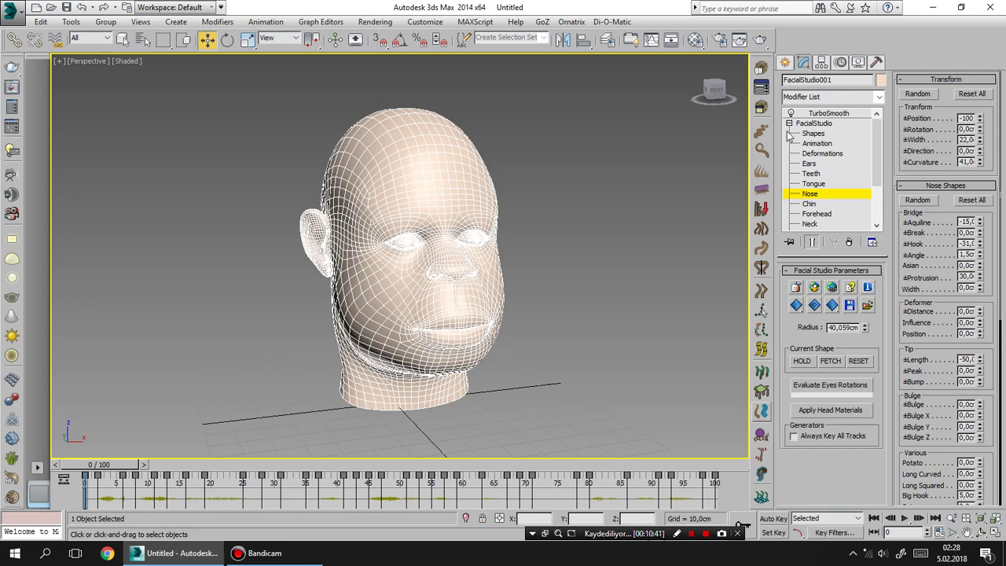
{"action": "left_click", "coordinate": [828, 114]}
{"action": "left_click", "coordinate": [644, 189]}
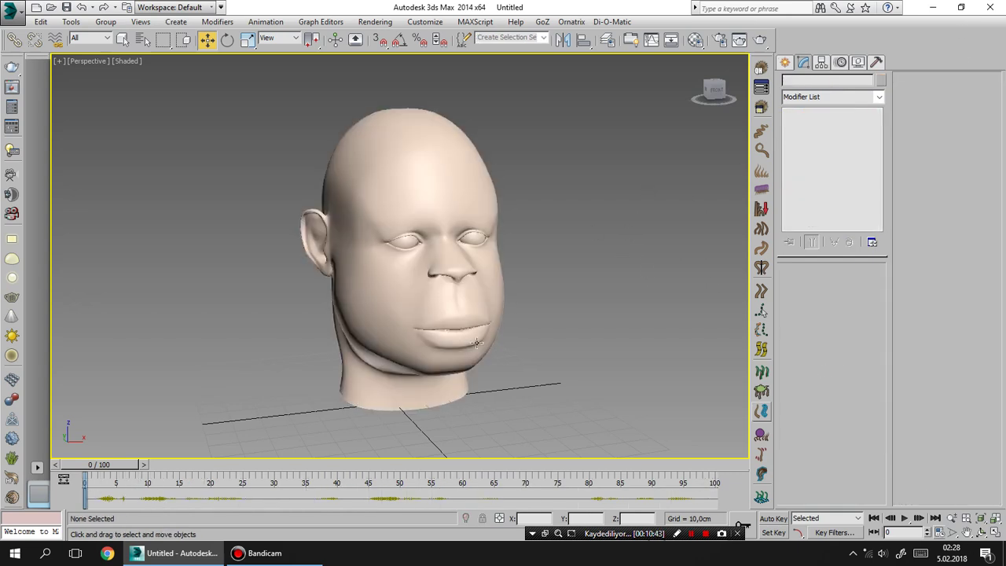
Step: Play the lip-sync to frame 95, then reselect the head and open its Teeth settings
{"action": "left_click", "coordinate": [905, 519]}
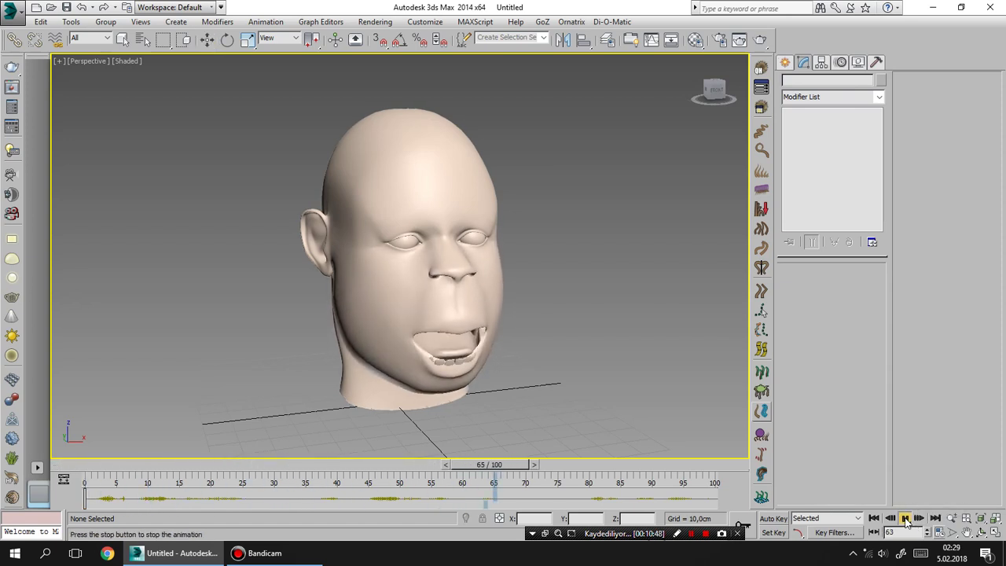
{"action": "left_click", "coordinate": [905, 518]}
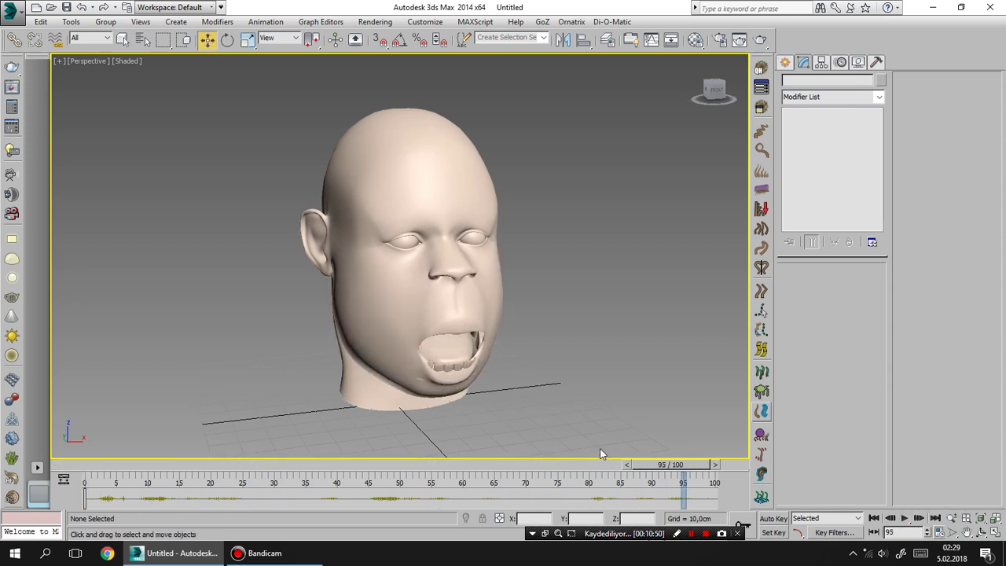
{"action": "left_click", "coordinate": [470, 348]}
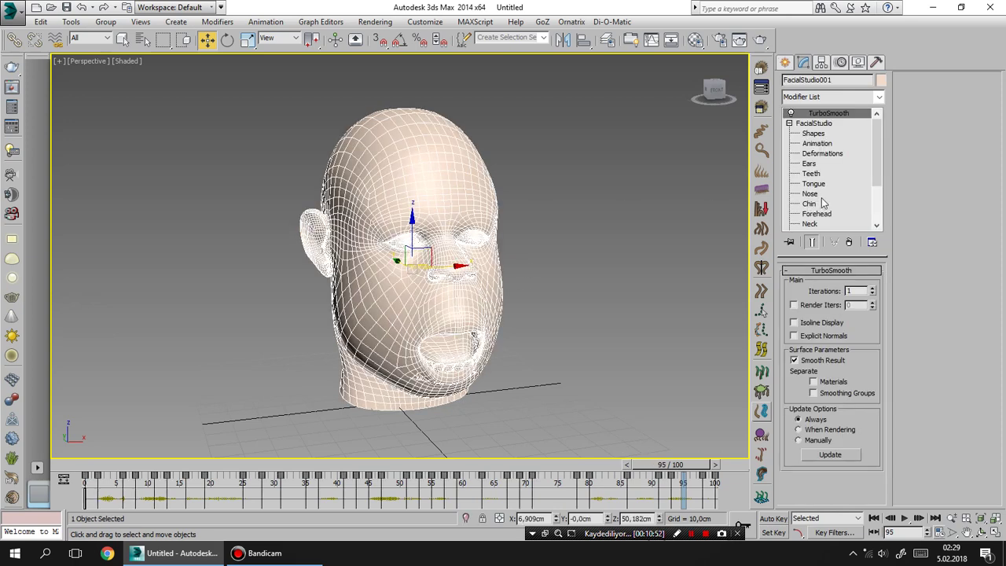
{"action": "left_click", "coordinate": [824, 174]}
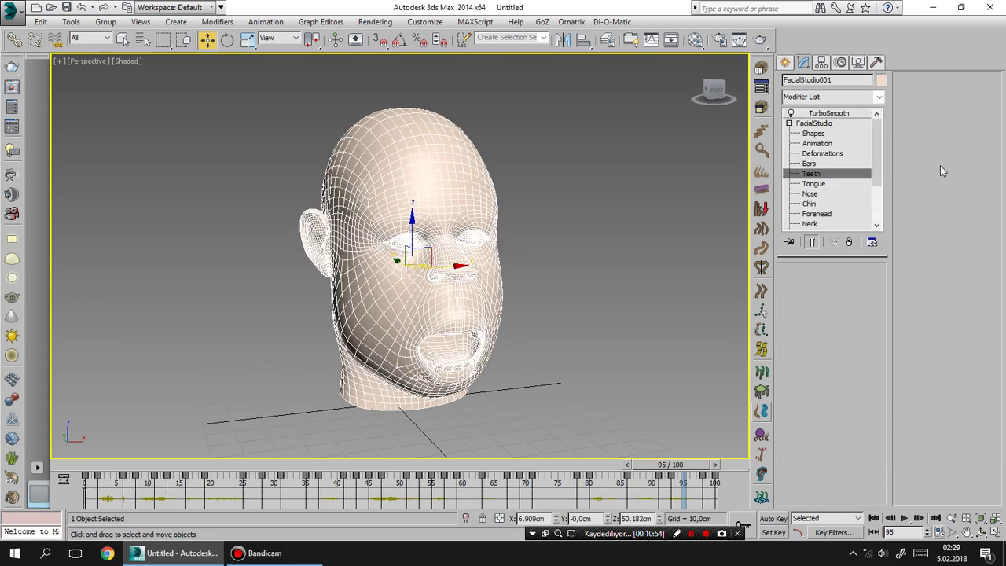
Step: Push the teeth Fore Back and Fore Back low values to -100
{"action": "left_click_drag", "start_coordinate": [980, 108], "coordinate": [1000, 254]}
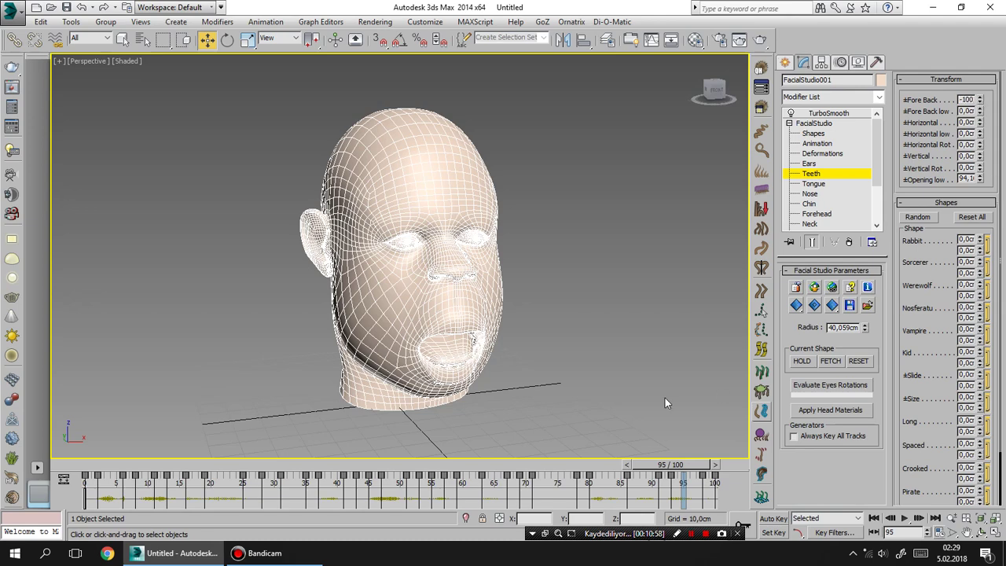
{"action": "left_click_drag", "start_coordinate": [686, 464], "coordinate": [569, 467]}
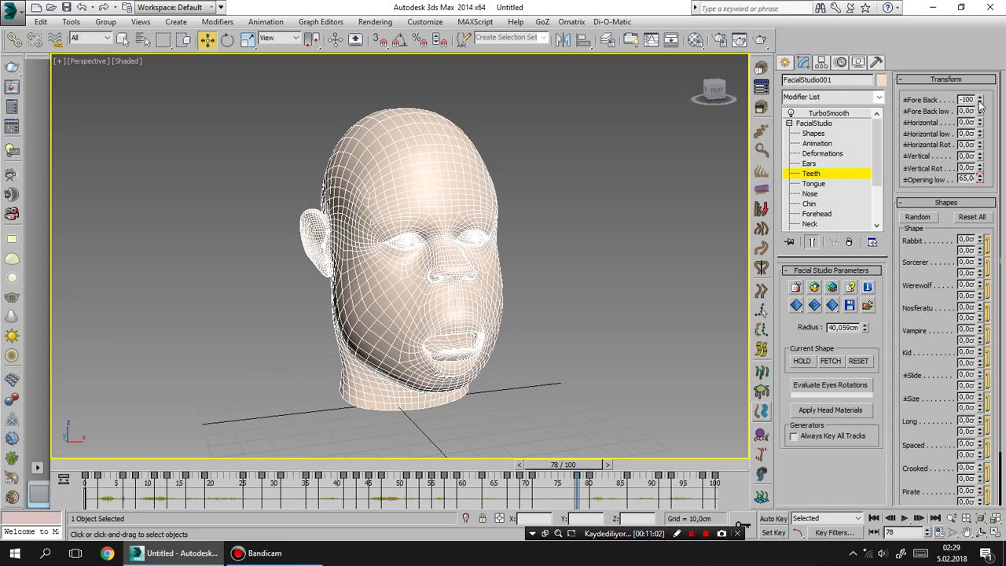
{"action": "left_click_drag", "start_coordinate": [982, 114], "coordinate": [999, 185]}
Step: Deselect the head, scrub and play the animation to check the mouth, ending at frame 10
{"action": "left_click", "coordinate": [609, 278]}
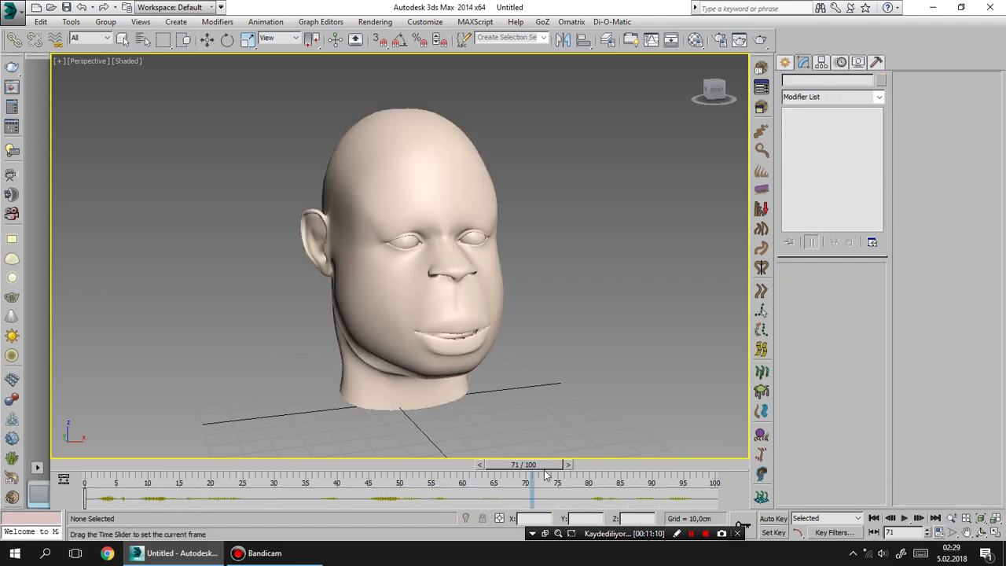
{"action": "left_click_drag", "start_coordinate": [579, 473], "coordinate": [487, 472]}
{"action": "key", "text": "w"}
{"action": "left_click", "coordinate": [905, 519]}
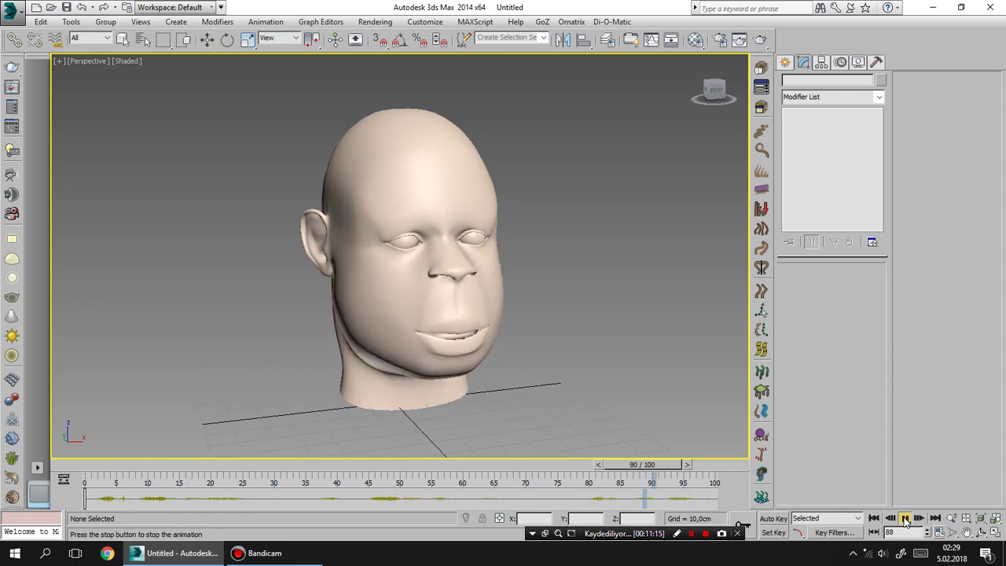
{"action": "left_click", "coordinate": [905, 519]}
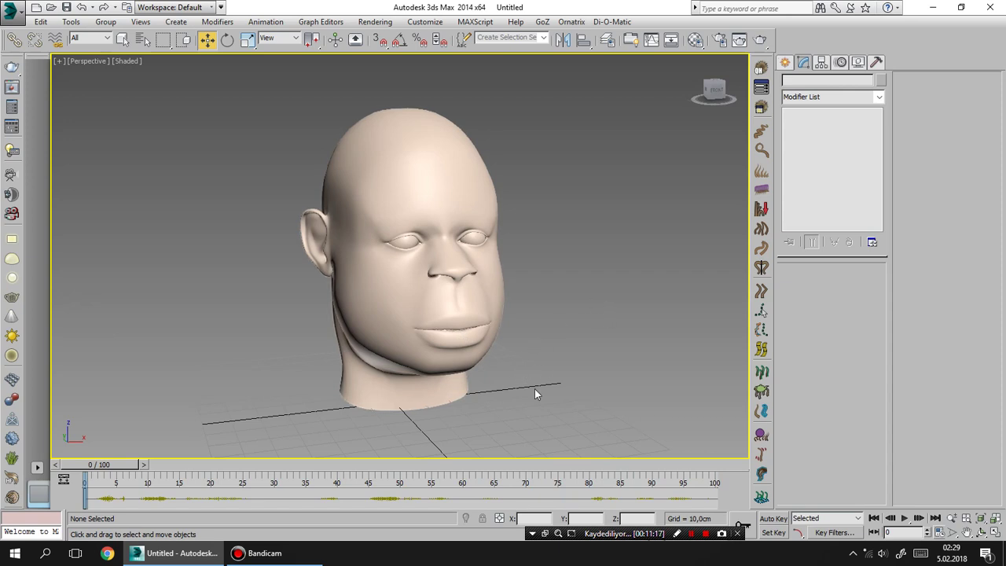
{"action": "left_click", "coordinate": [147, 462]}
Step: Select the head at frame 10 and shorten its tongue Length to -65
{"action": "left_click", "coordinate": [433, 346]}
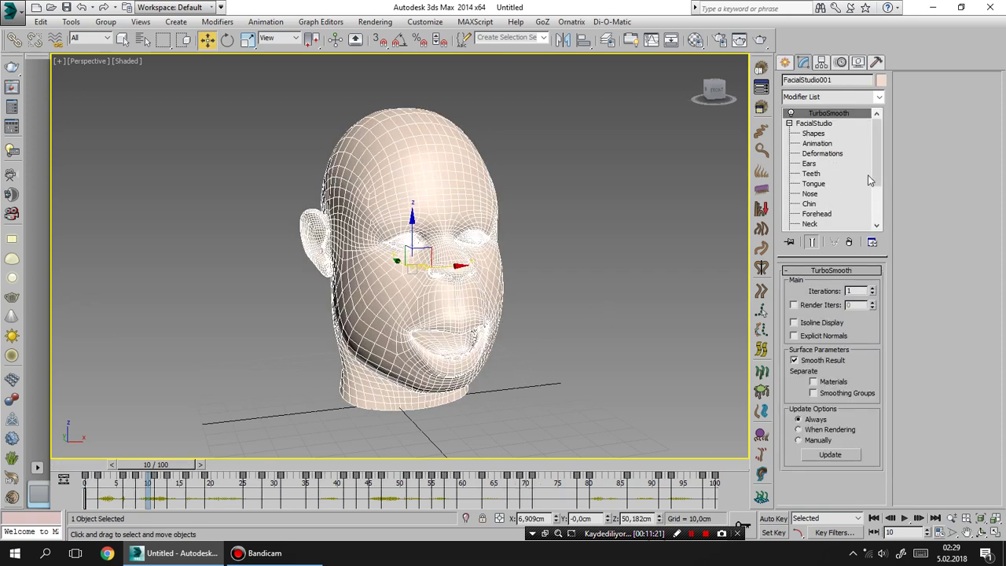
{"action": "left_click_drag", "start_coordinate": [881, 173], "coordinate": [880, 195]}
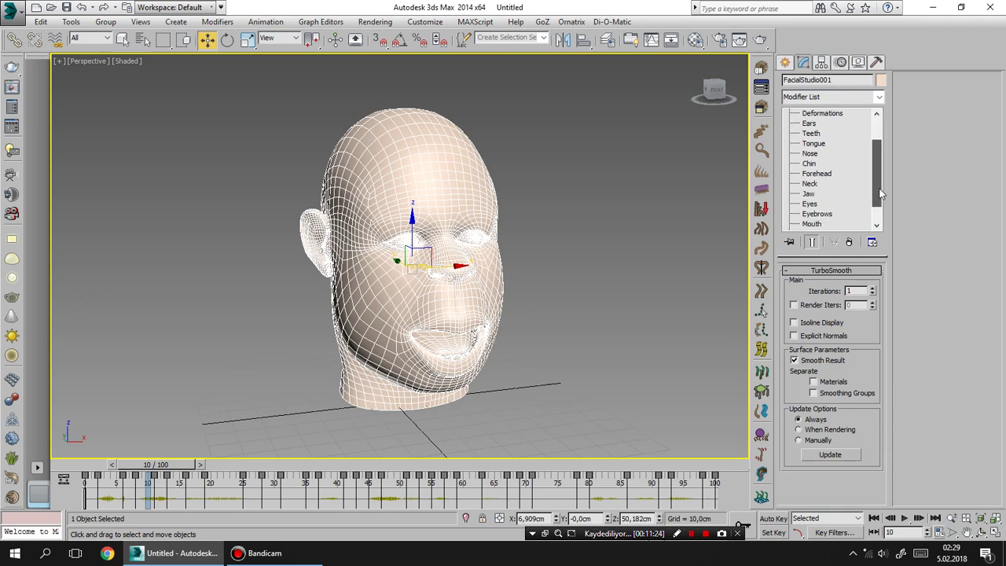
{"action": "left_click", "coordinate": [830, 148]}
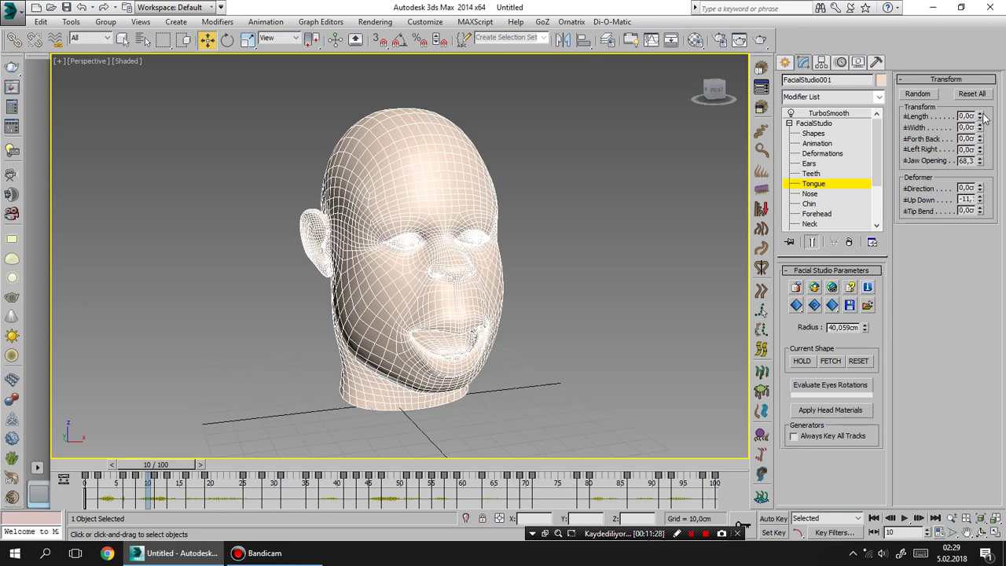
{"action": "left_click_drag", "start_coordinate": [980, 116], "coordinate": [988, 143]}
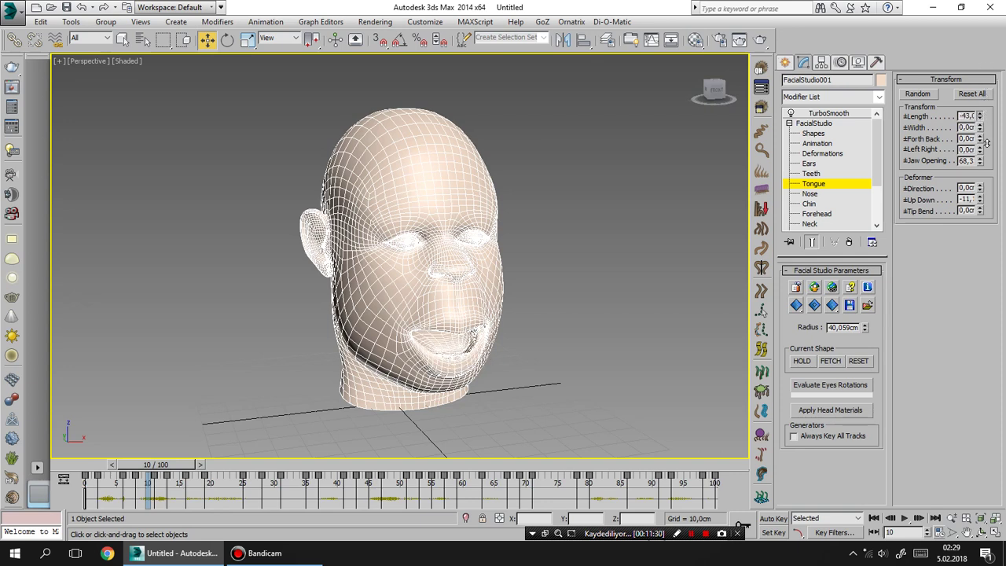
{"action": "left_click_drag", "start_coordinate": [950, 175], "coordinate": [672, 278]}
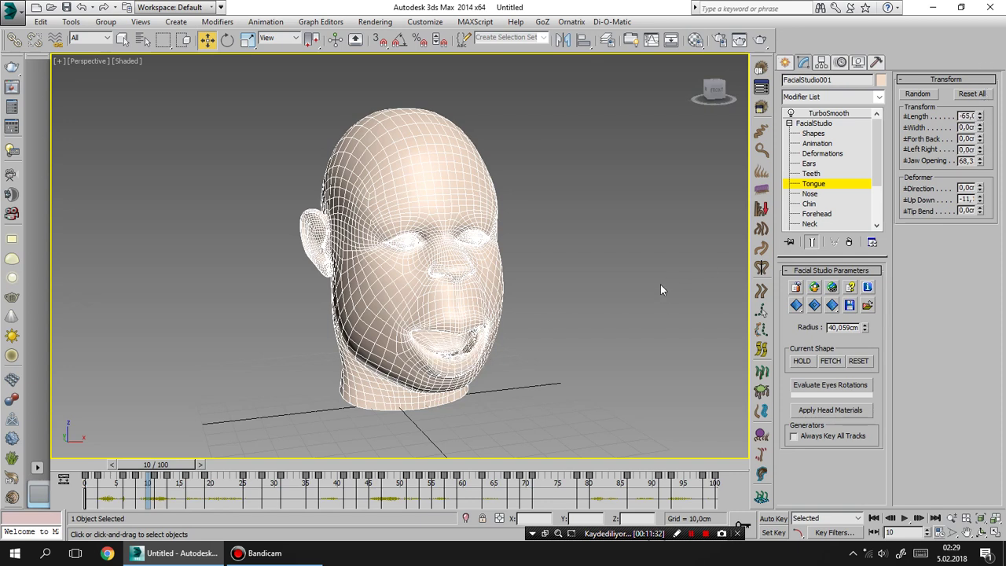
Step: Return to TurboSmooth, deselect the head, and play then stop the animation
{"action": "left_click", "coordinate": [829, 113]}
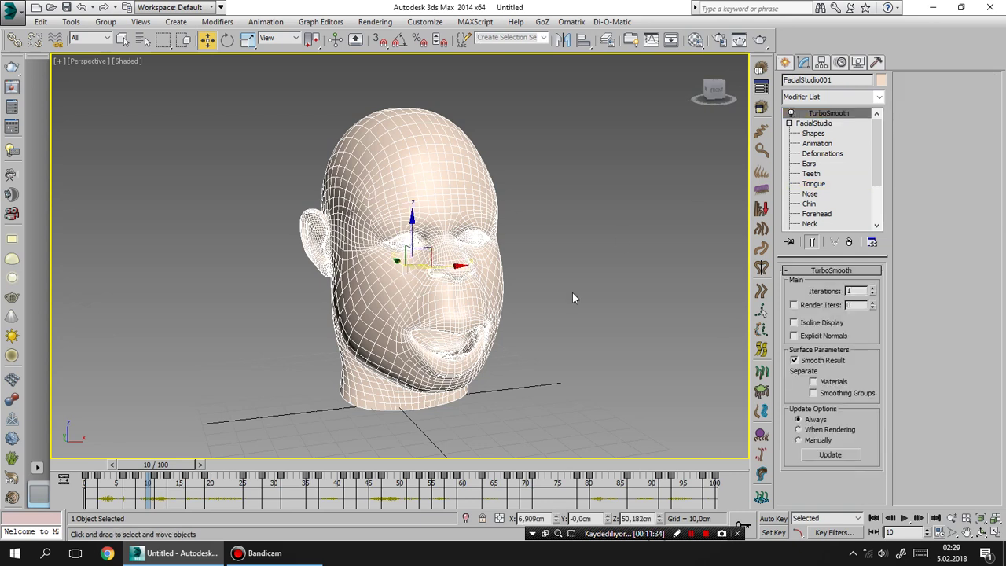
{"action": "left_click", "coordinate": [572, 292]}
{"action": "left_click", "coordinate": [905, 518]}
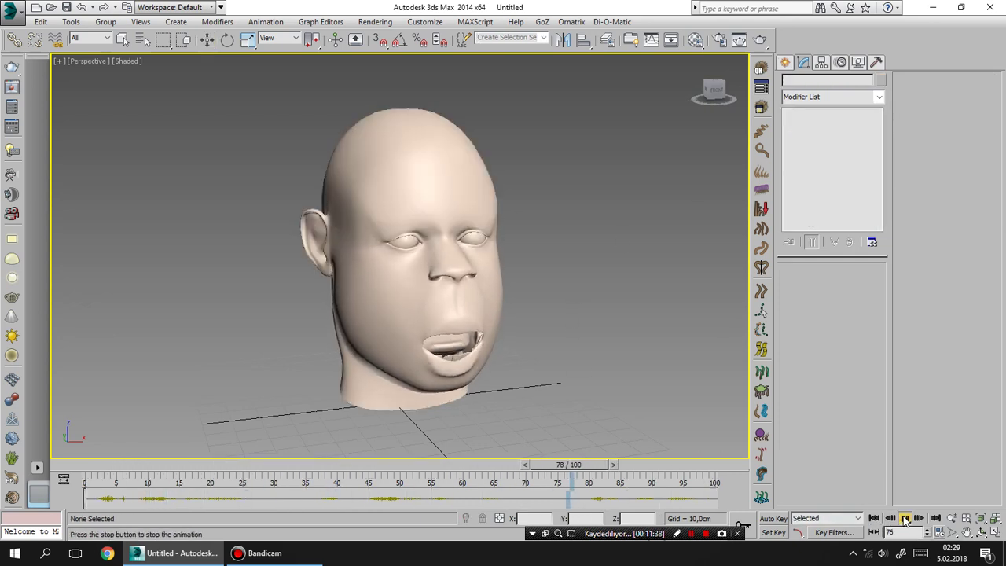
{"action": "left_click", "coordinate": [905, 518]}
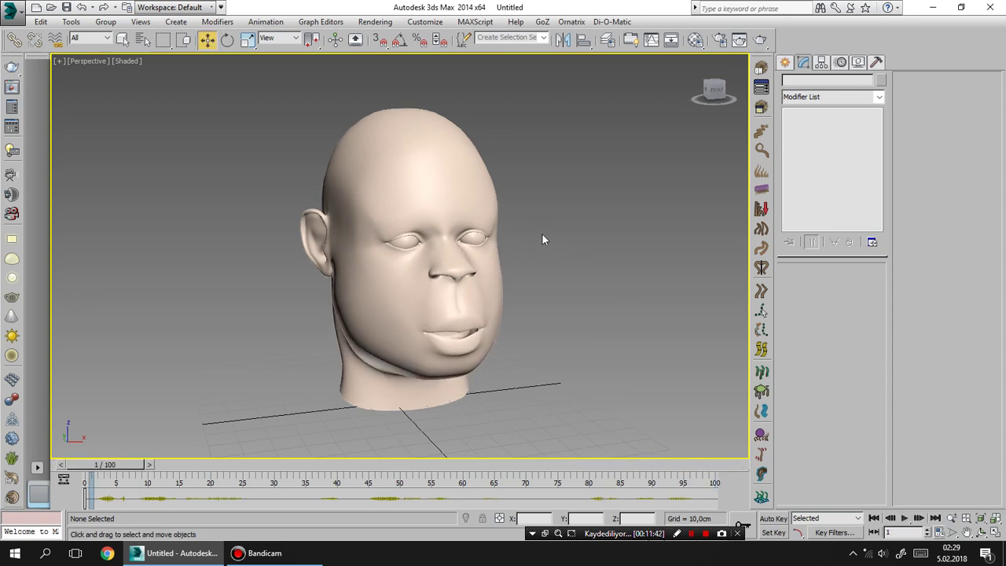
Step: Reselect the head and move through its teeth and forehead settings to the cheeks settings
{"action": "left_click", "coordinate": [448, 189]}
{"action": "left_click", "coordinate": [838, 174]}
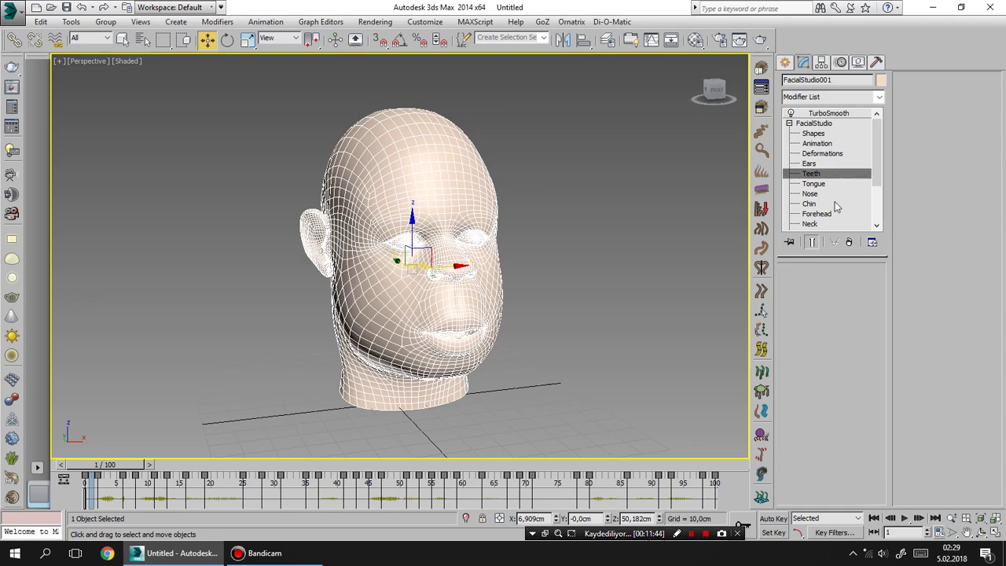
{"action": "left_click", "coordinate": [835, 214]}
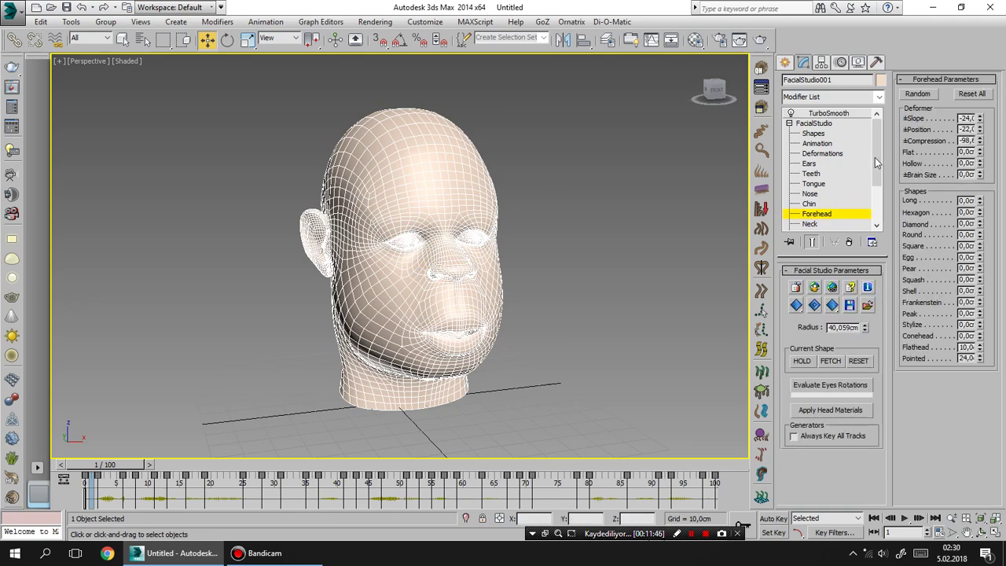
{"action": "scroll", "coordinate": [877, 165], "scroll_direction": "down", "scroll_amount": 2}
{"action": "left_click", "coordinate": [826, 220]}
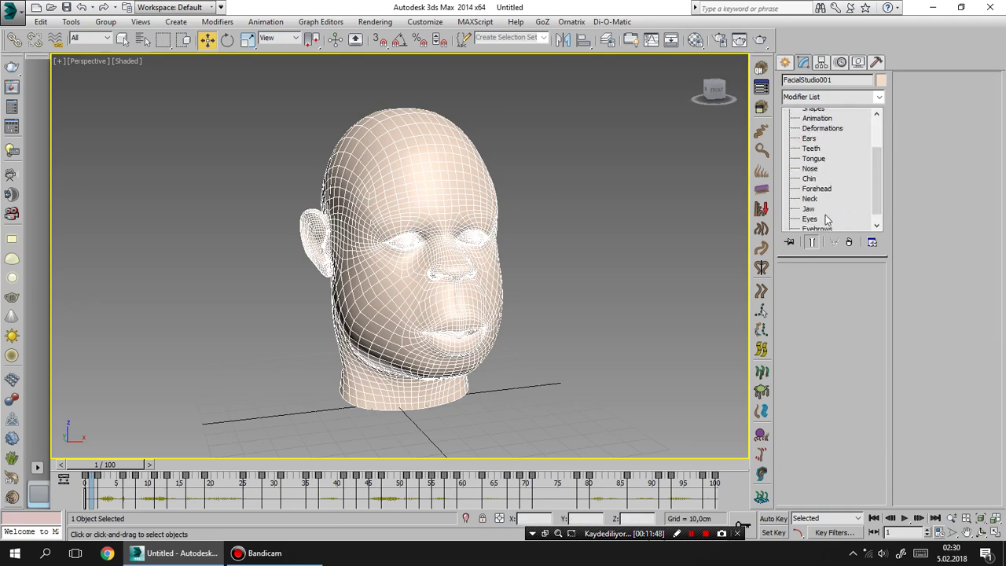
{"action": "scroll", "coordinate": [827, 220], "scroll_direction": "down", "scroll_amount": 1}
{"action": "left_click", "coordinate": [825, 223]}
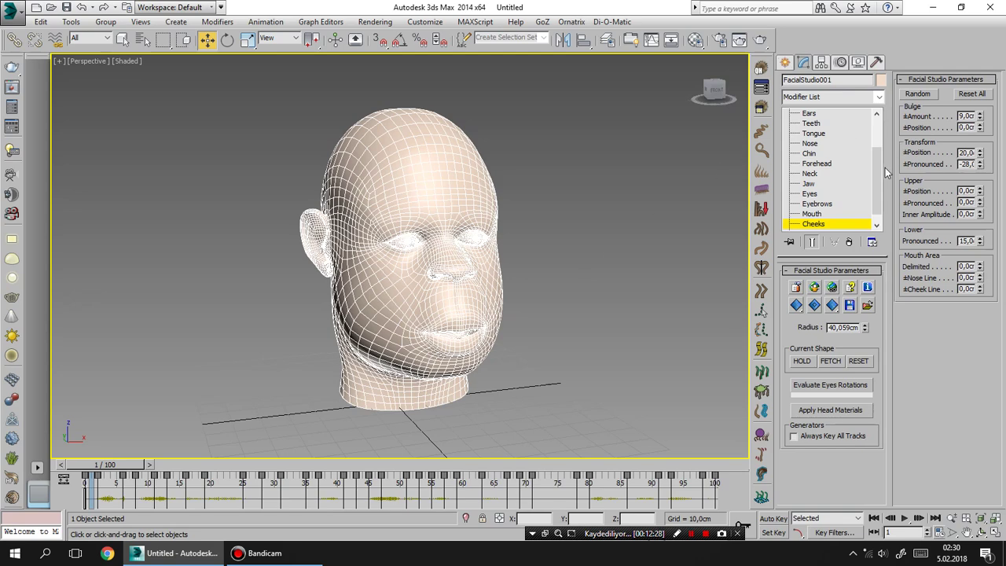
Step: Scroll back up the modifier stack and select the head's TurboSmooth modifier
{"action": "scroll", "coordinate": [833, 157], "scroll_direction": "up", "scroll_amount": 2}
{"action": "scroll", "coordinate": [825, 134], "scroll_direction": "up", "scroll_amount": 1}
{"action": "scroll", "coordinate": [817, 115], "scroll_direction": "up", "scroll_amount": 1}
{"action": "left_click", "coordinate": [815, 114]}
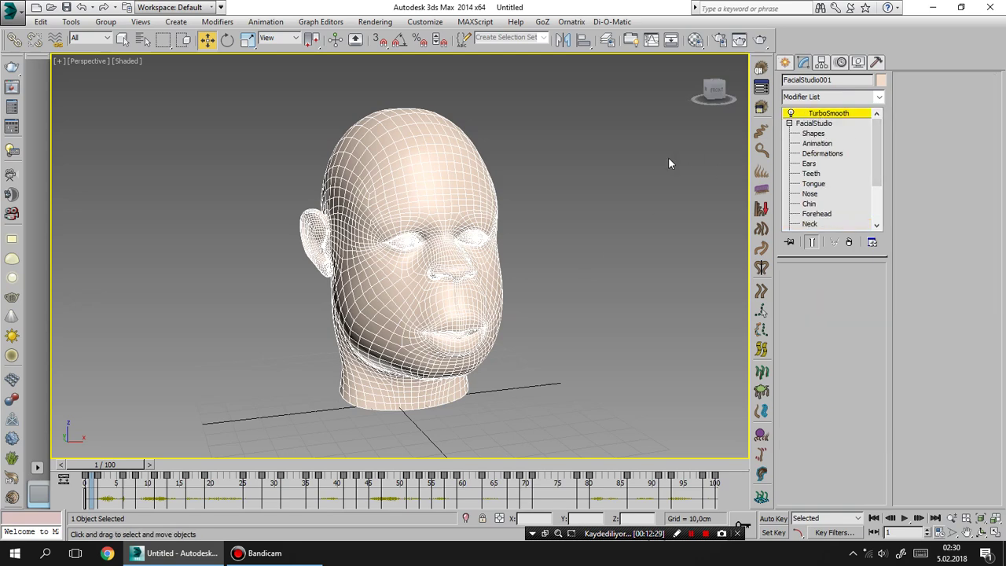
Step: Delete the head and reset the scene without saving changes
{"action": "key", "text": "Delete"}
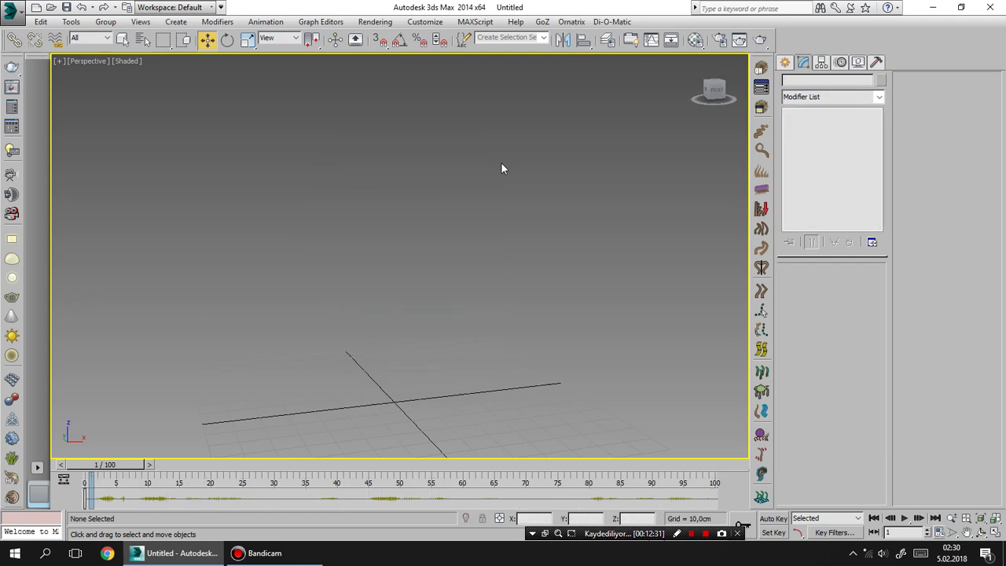
{"action": "left_click", "coordinate": [11, 12]}
{"action": "left_click", "coordinate": [67, 69]}
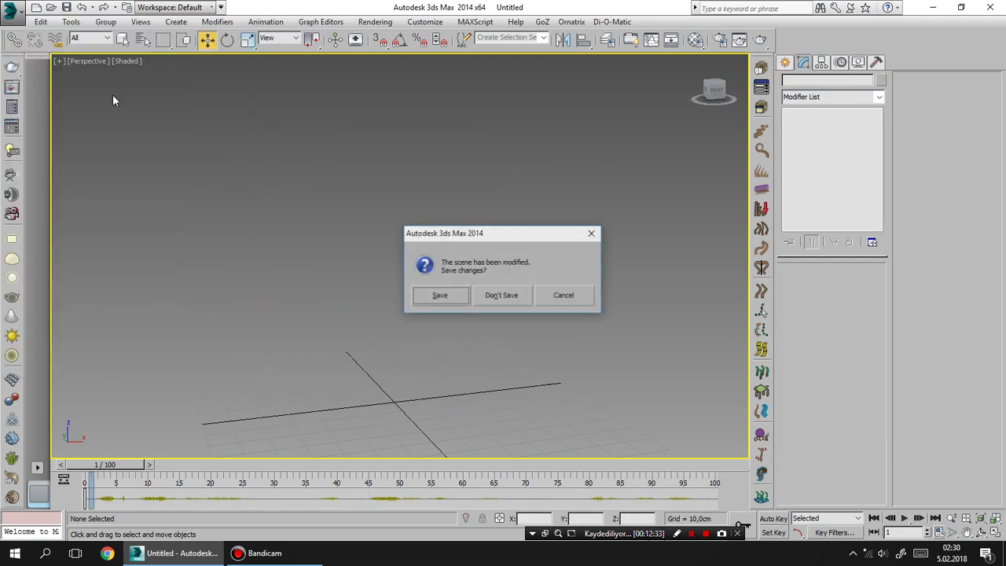
{"action": "left_click", "coordinate": [525, 292]}
{"action": "left_click", "coordinate": [479, 296]}
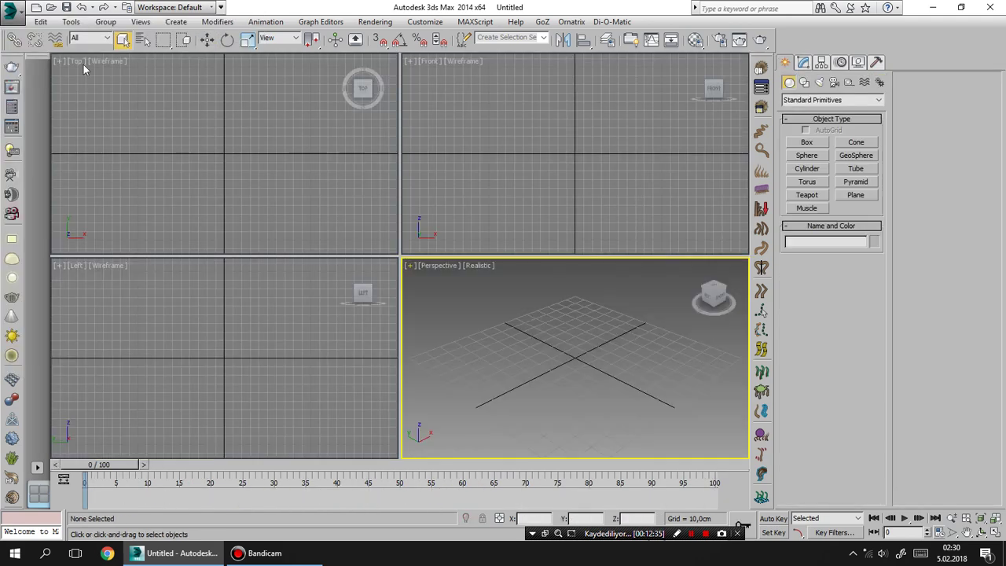
Step: Reopen the recent file facial studio04.max and select the blue head
{"action": "left_click", "coordinate": [16, 11]}
{"action": "left_click", "coordinate": [174, 79]}
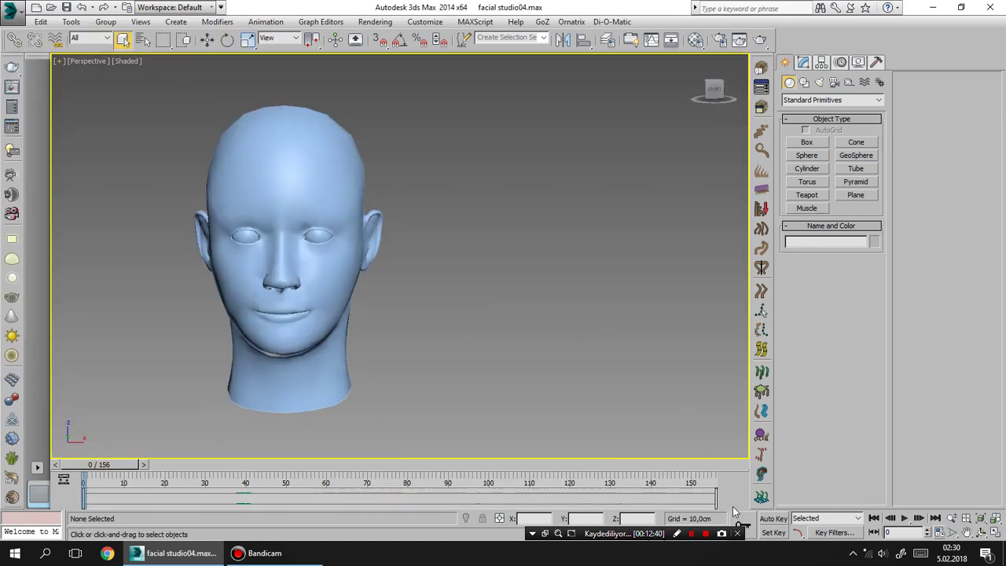
{"action": "left_click", "coordinate": [339, 173]}
{"action": "left_click", "coordinate": [596, 381]}
{"action": "left_click", "coordinate": [326, 221]}
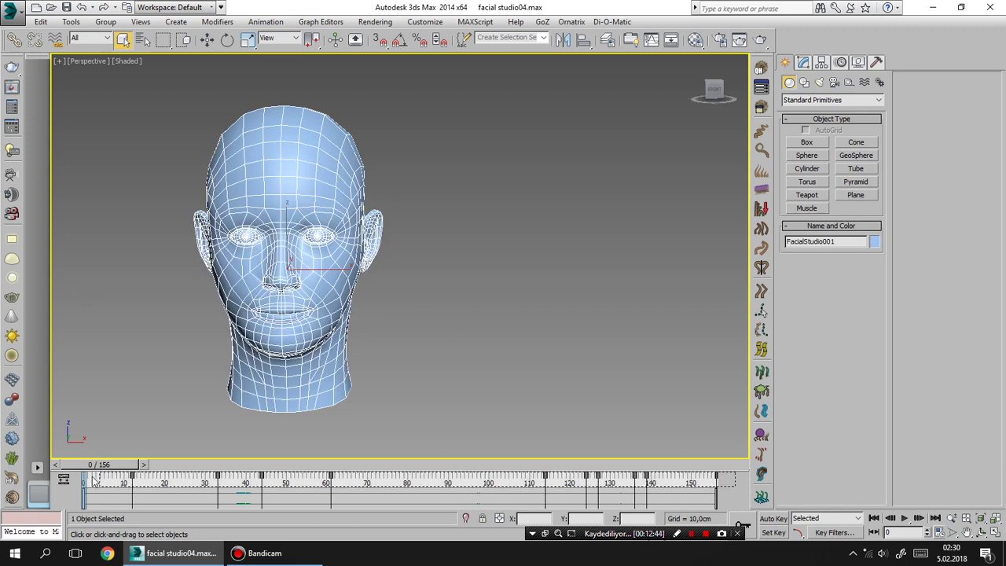
{"action": "left_click", "coordinate": [491, 363]}
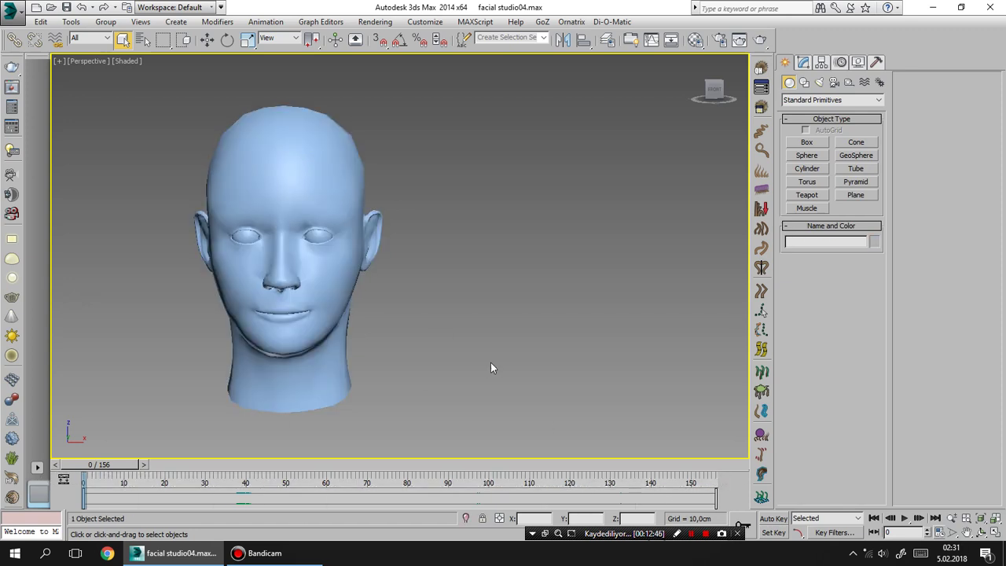
{"action": "key", "text": "ctrl+z"}
Step: Show the head's Morpher channels A, E, L and O in the Modify panel
{"action": "left_click", "coordinate": [615, 25]}
{"action": "mouse_move", "coordinate": [632, 50]}
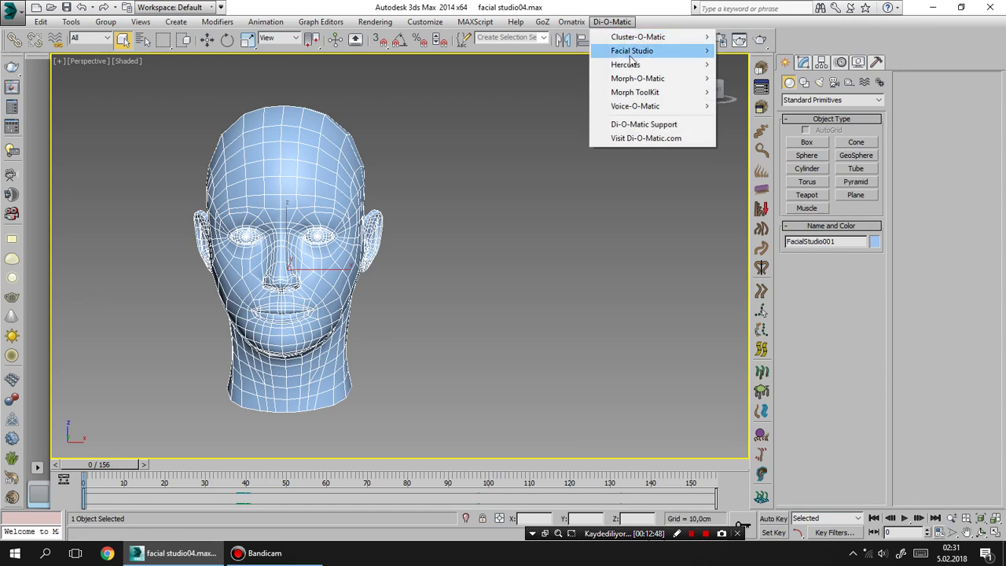
{"action": "left_click", "coordinate": [461, 214]}
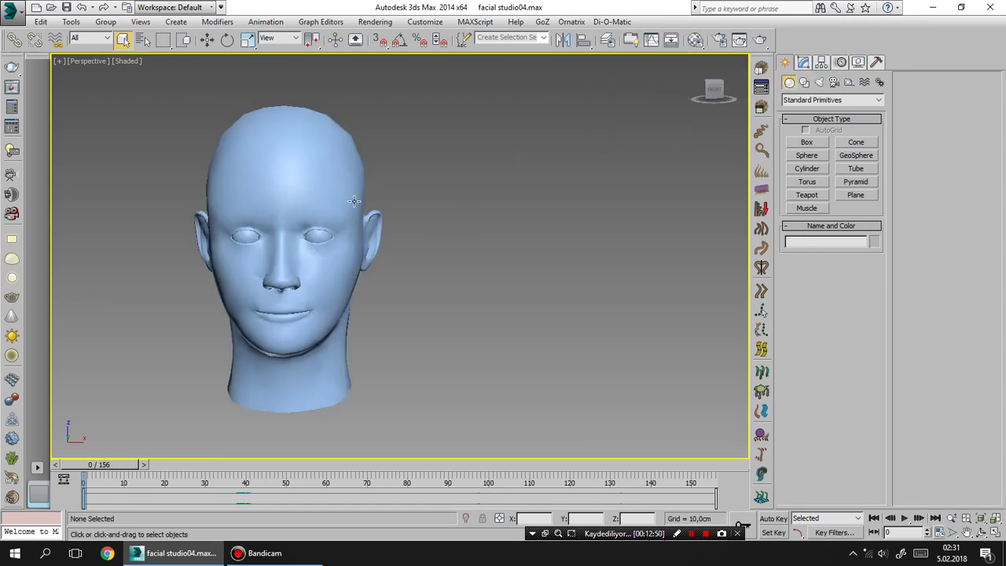
{"action": "key", "text": "ctrl+z"}
{"action": "left_click", "coordinate": [802, 66]}
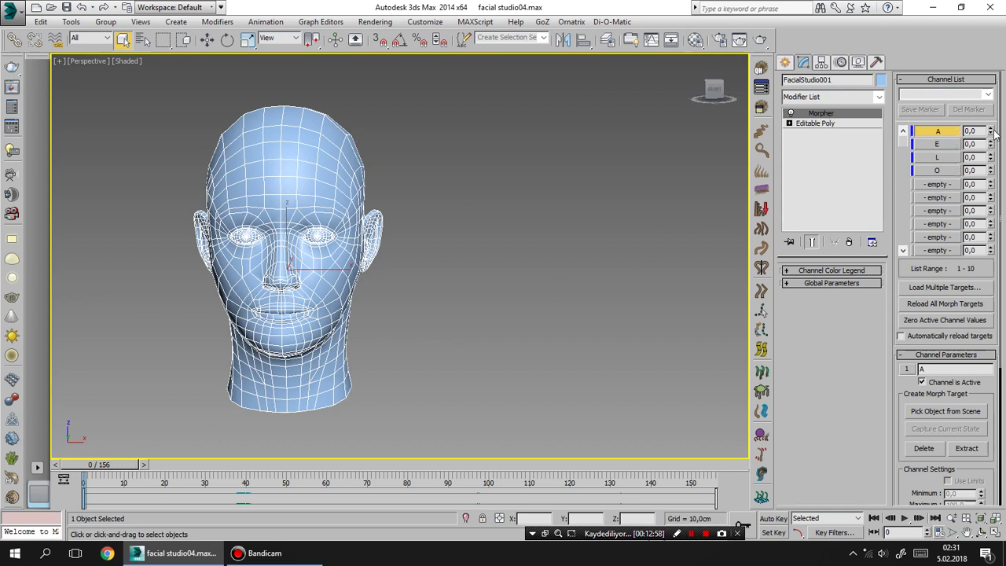
Step: Preview Morpher channels A and O on the mouth, then orbit the view slightly
{"action": "mouse_move", "coordinate": [990, 129]}
{"action": "left_mouse_down"}
{"action": "mouse_move", "coordinate": [990, 57]}
{"action": "mouse_move", "coordinate": [990, 131]}
{"action": "left_mouse_up"}
{"action": "mouse_move", "coordinate": [992, 172]}
{"action": "left_mouse_down"}
{"action": "mouse_move", "coordinate": [983, 162]}
{"action": "mouse_move", "coordinate": [992, 191]}
{"action": "left_mouse_up"}
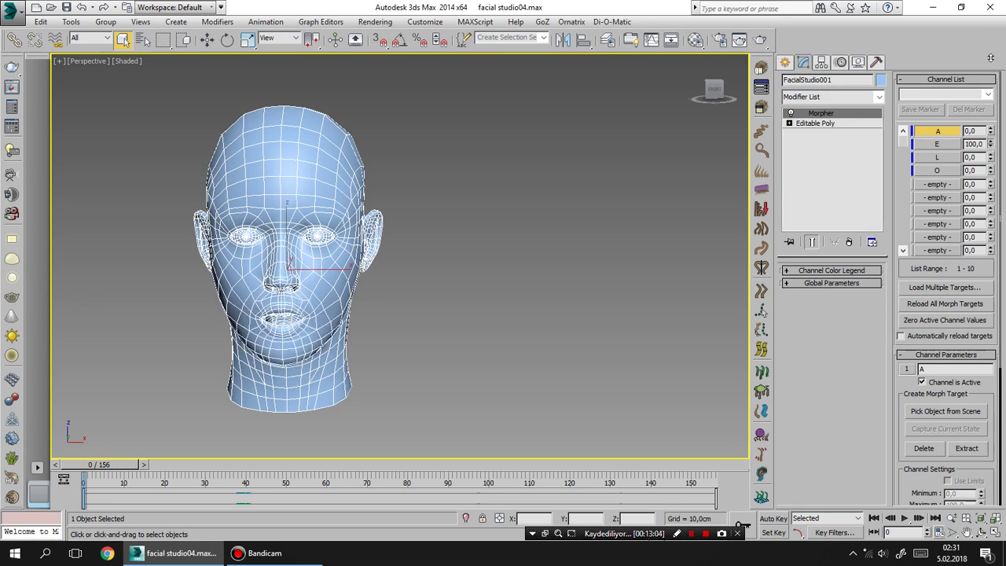
{"action": "left_click", "coordinate": [461, 334]}
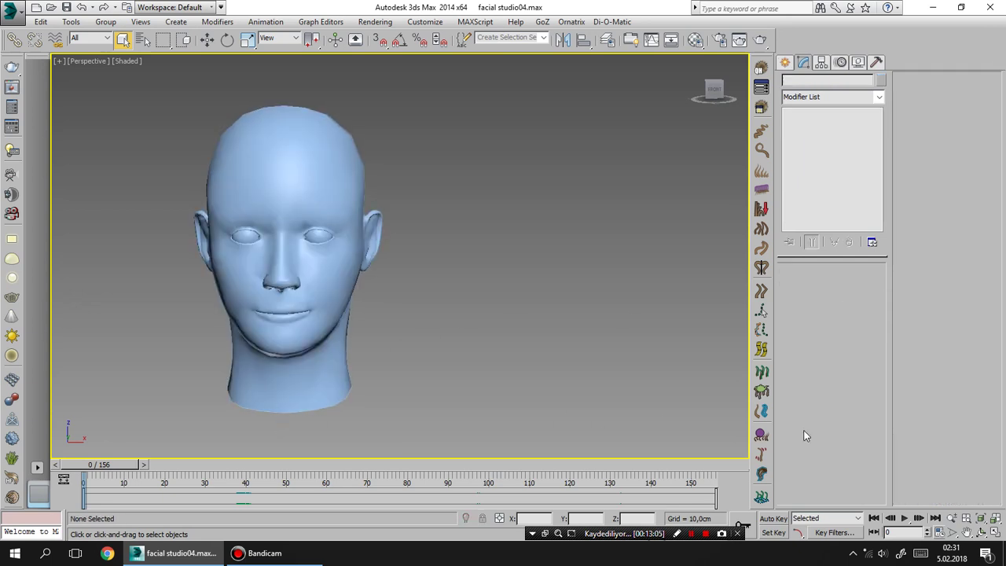
{"action": "middle_click_drag", "start_coordinate": [542, 315], "coordinate": [585, 313], "text": "alt"}
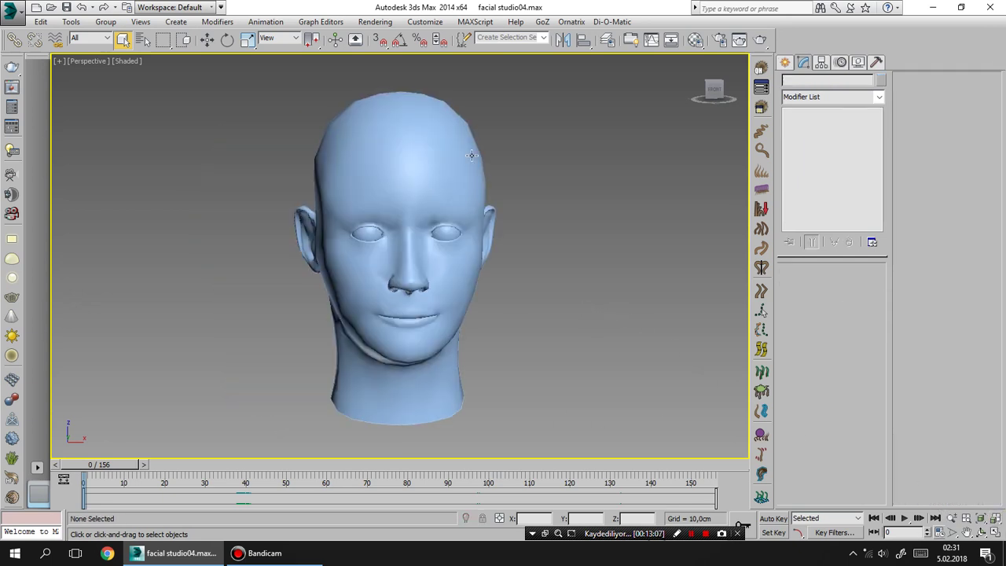
Step: Reselect the head with all channels at 0 and activate Select and Move
{"action": "left_click", "coordinate": [612, 21]}
{"action": "mouse_move", "coordinate": [635, 106]}
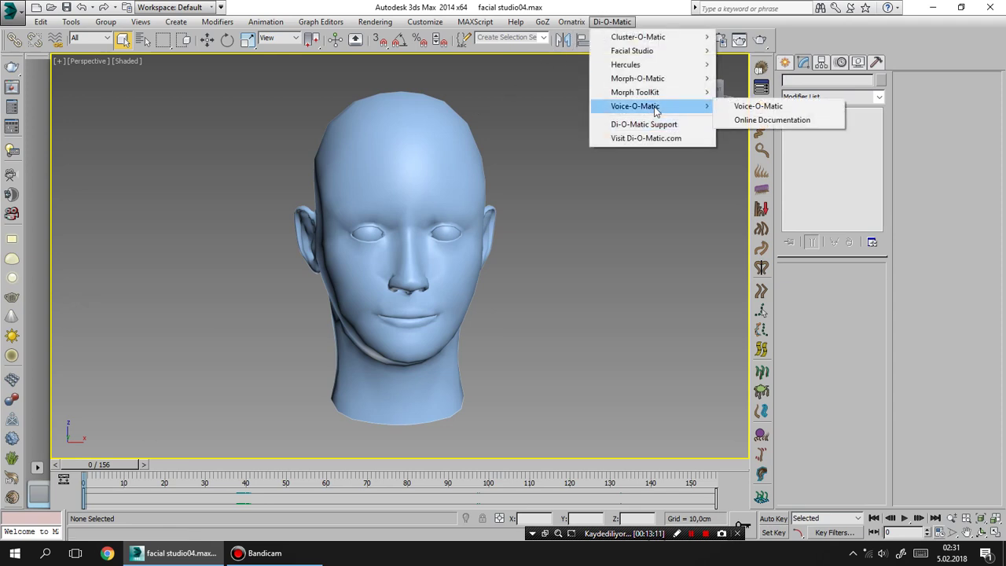
{"action": "left_click", "coordinate": [572, 234]}
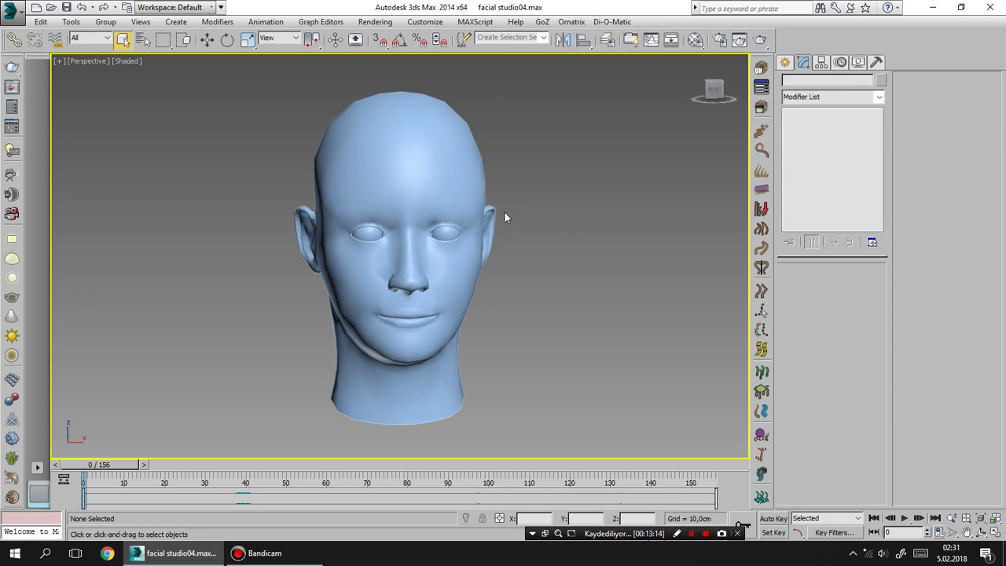
{"action": "left_click", "coordinate": [408, 172]}
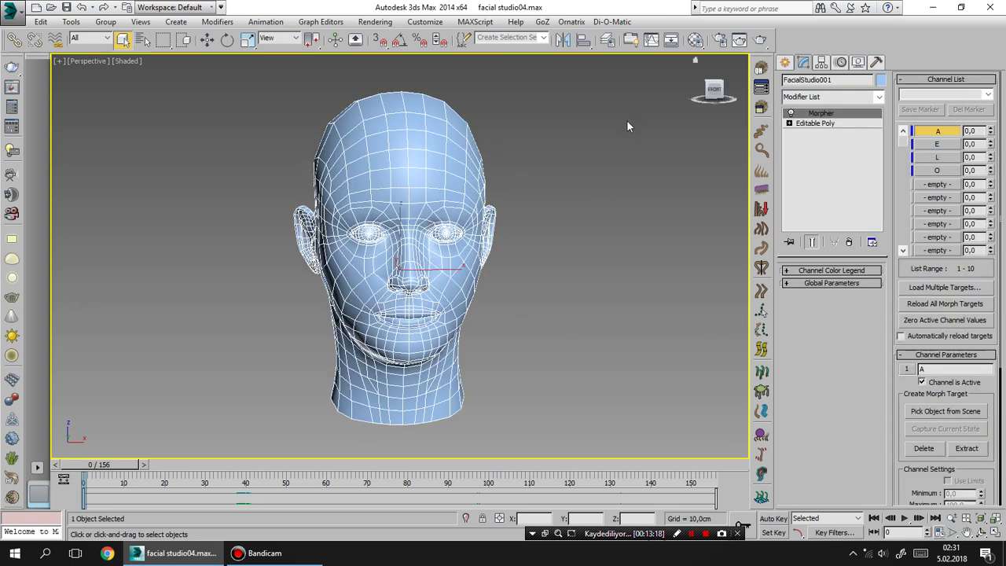
{"action": "left_click", "coordinate": [207, 39]}
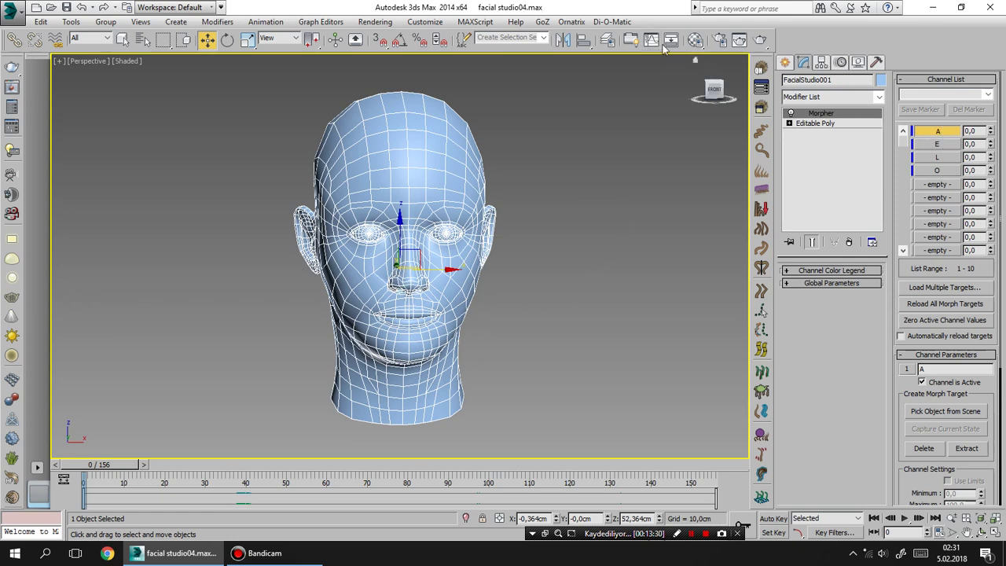
Step: Launch Voice-O-Matic for the head and clear all visemes in Phonemes Mapping
{"action": "left_click", "coordinate": [615, 22]}
{"action": "mouse_move", "coordinate": [635, 106]}
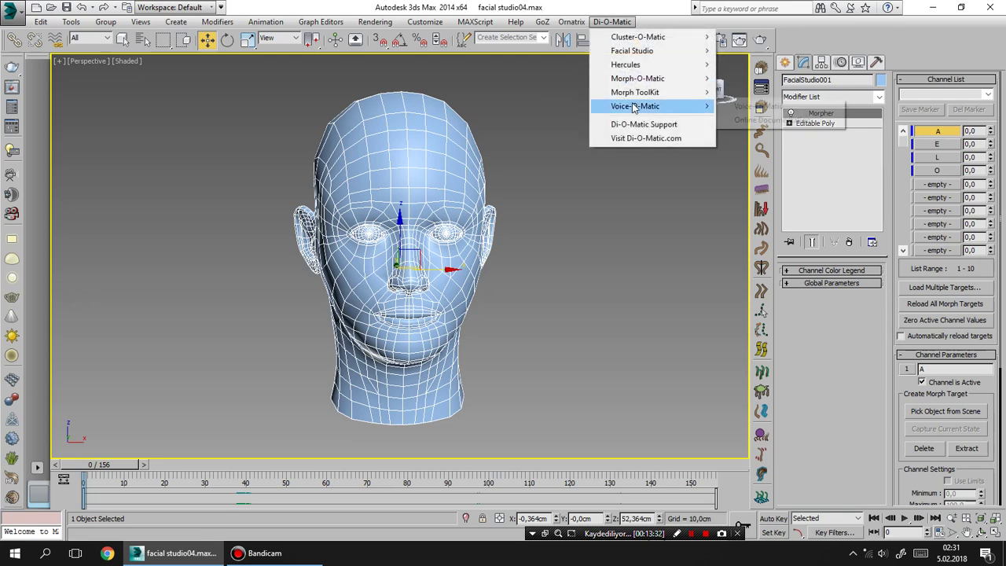
{"action": "left_click", "coordinate": [739, 108]}
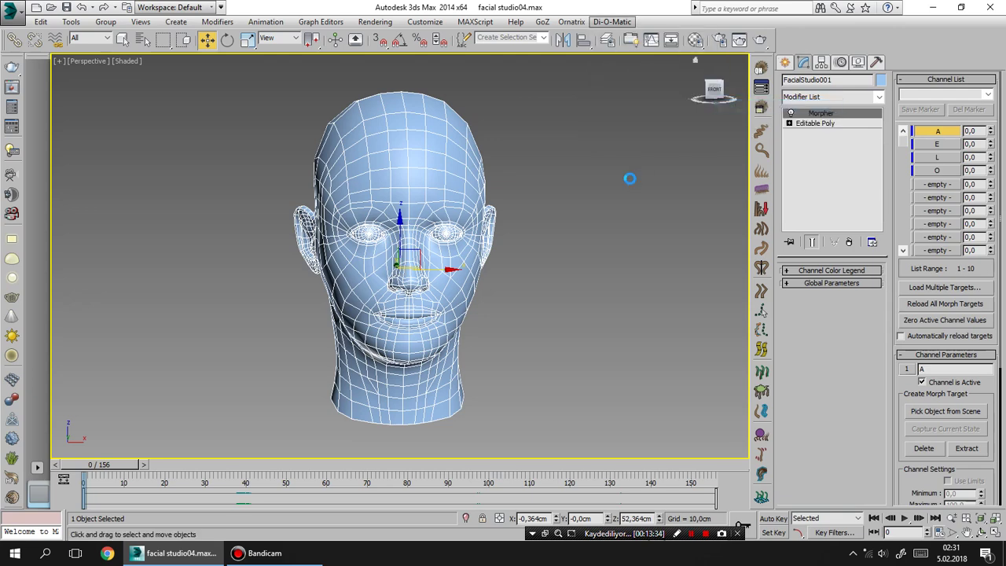
{"action": "left_click_drag", "start_coordinate": [529, 146], "coordinate": [683, 86]}
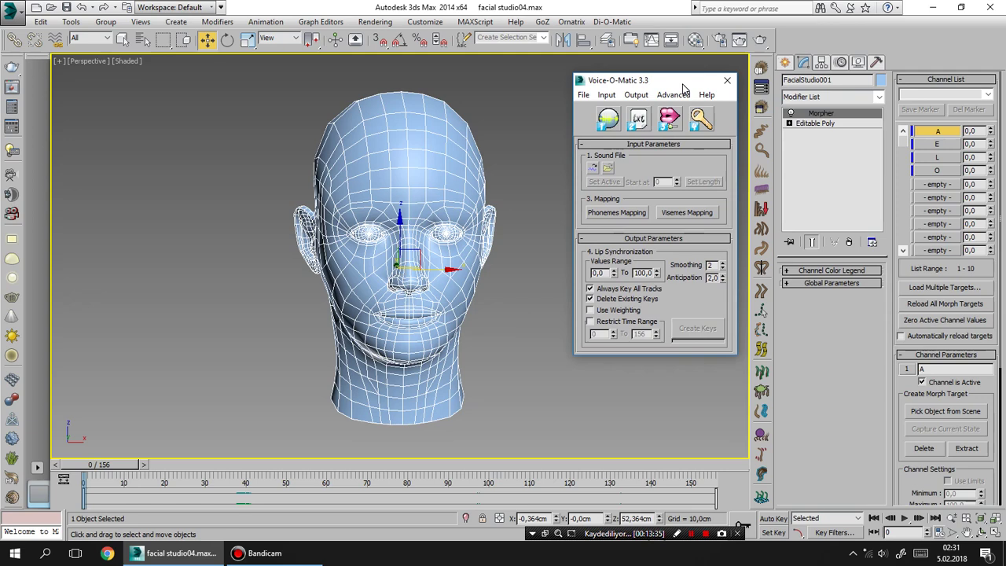
{"action": "left_click", "coordinate": [637, 214]}
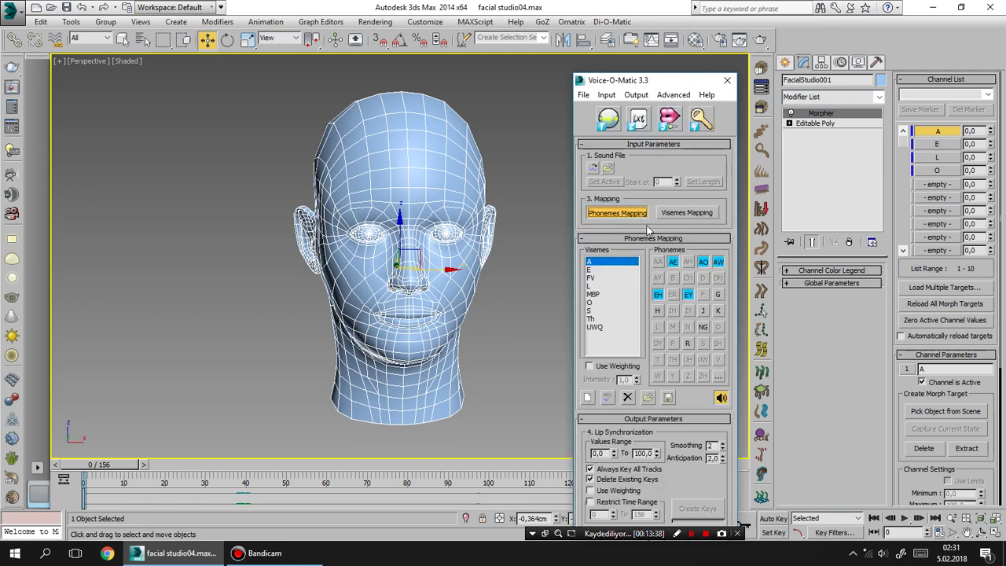
{"action": "left_click", "coordinate": [671, 215]}
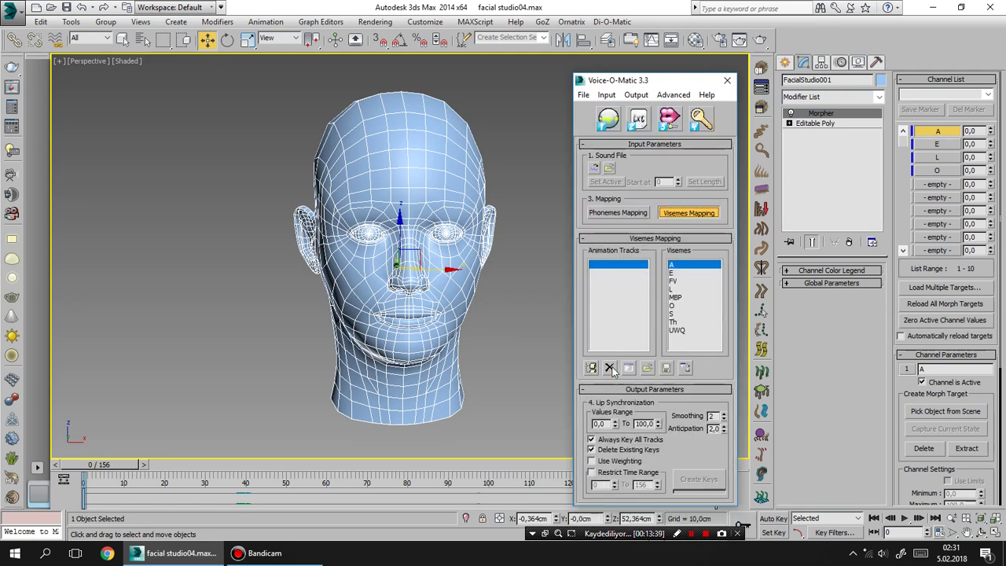
{"action": "left_click", "coordinate": [619, 214]}
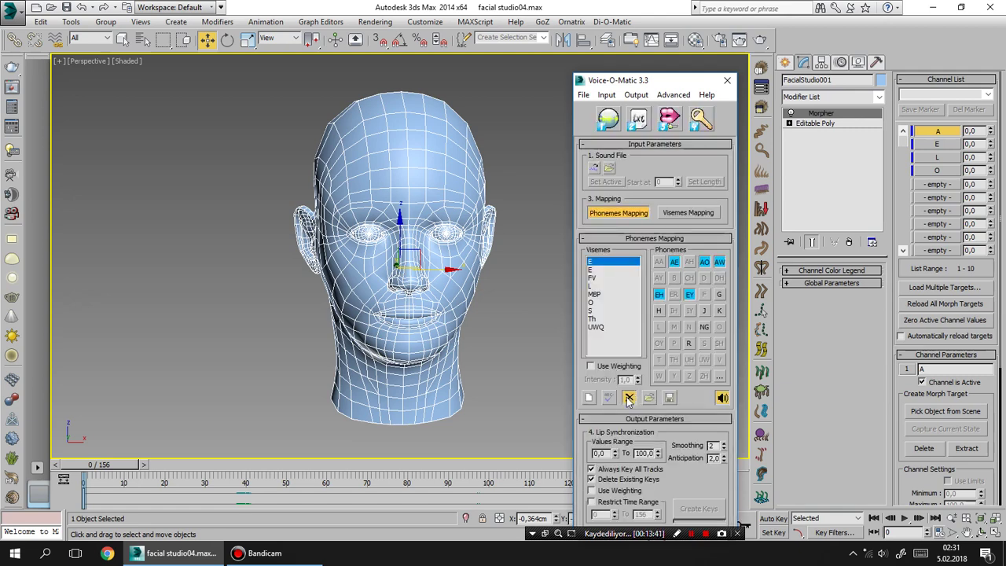
{"action": "left_click", "coordinate": [629, 399]}
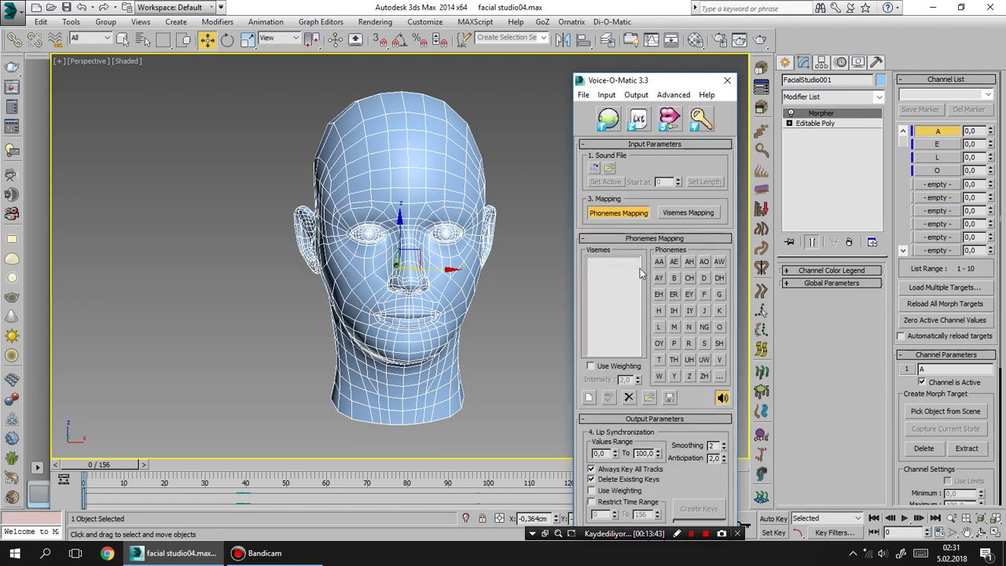
Step: Add new visemes A, O, E and L, then select viseme A
{"action": "left_click", "coordinate": [589, 398]}
{"action": "type", "text": "A"}
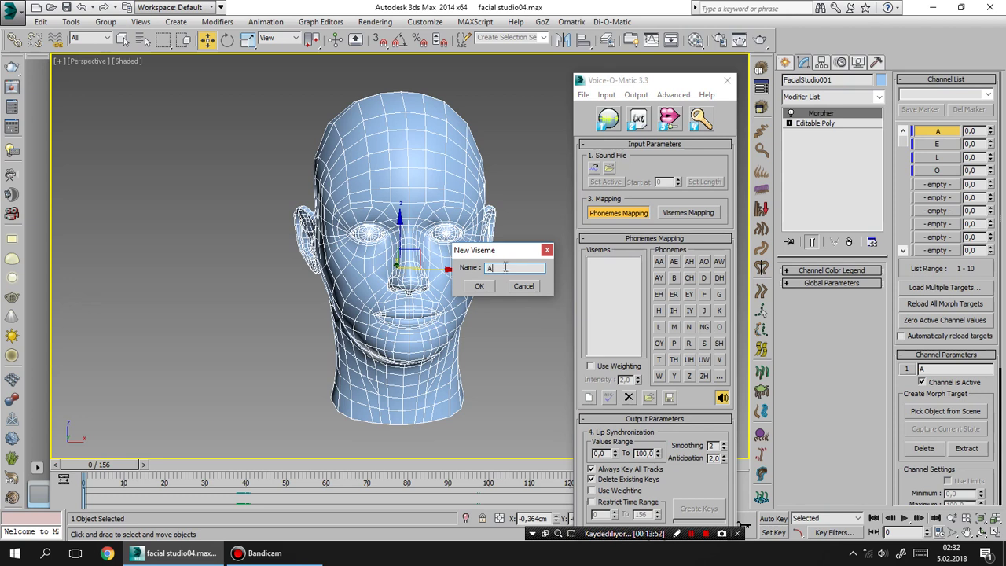
{"action": "left_click", "coordinate": [478, 285]}
{"action": "left_click", "coordinate": [591, 399]}
{"action": "type", "text": "O"}
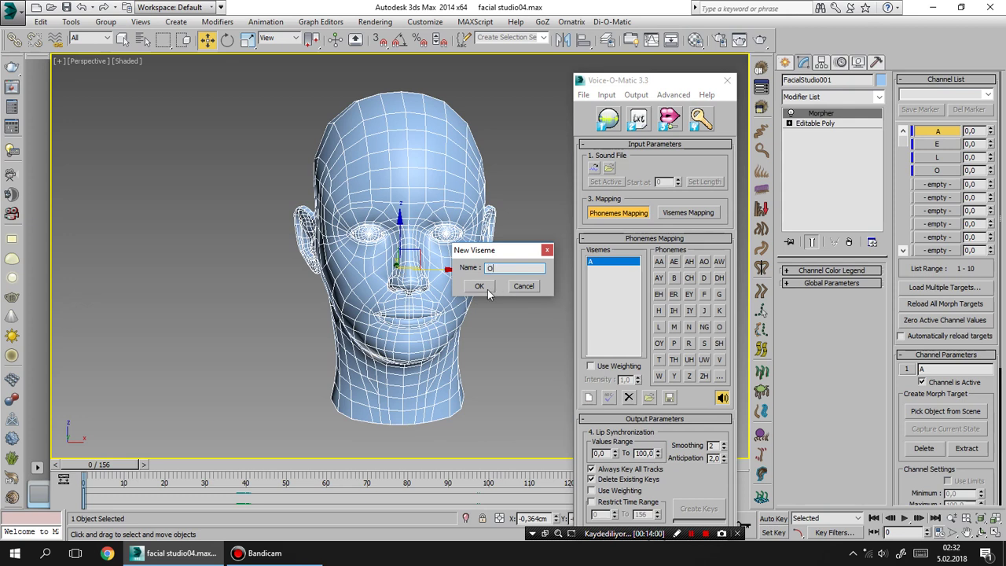
{"action": "left_click", "coordinate": [479, 286]}
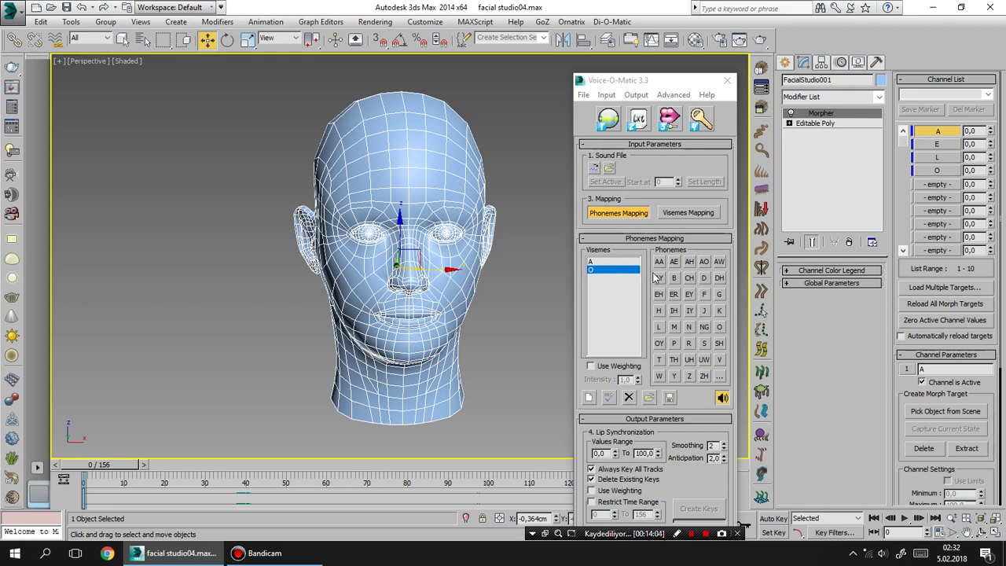
{"action": "left_click", "coordinate": [589, 398]}
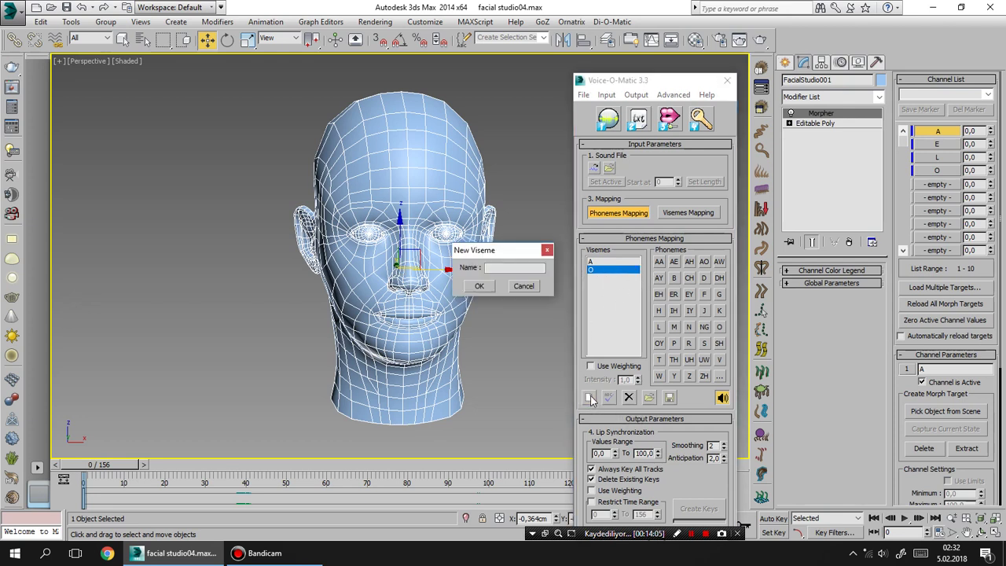
{"action": "type", "text": "E"}
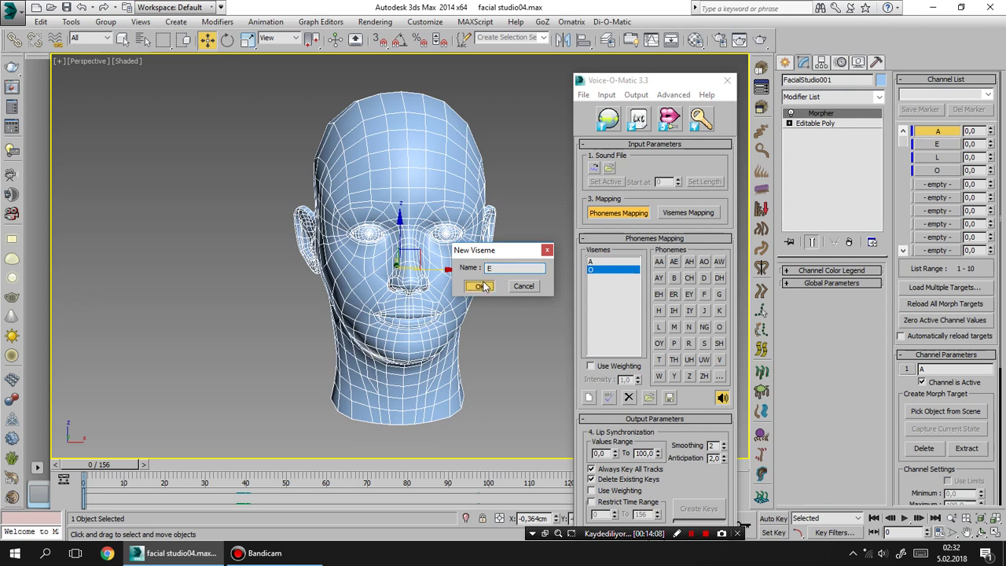
{"action": "left_click", "coordinate": [481, 286]}
{"action": "left_click", "coordinate": [589, 398]}
{"action": "left_click", "coordinate": [483, 286]}
{"action": "left_click", "coordinate": [612, 263]}
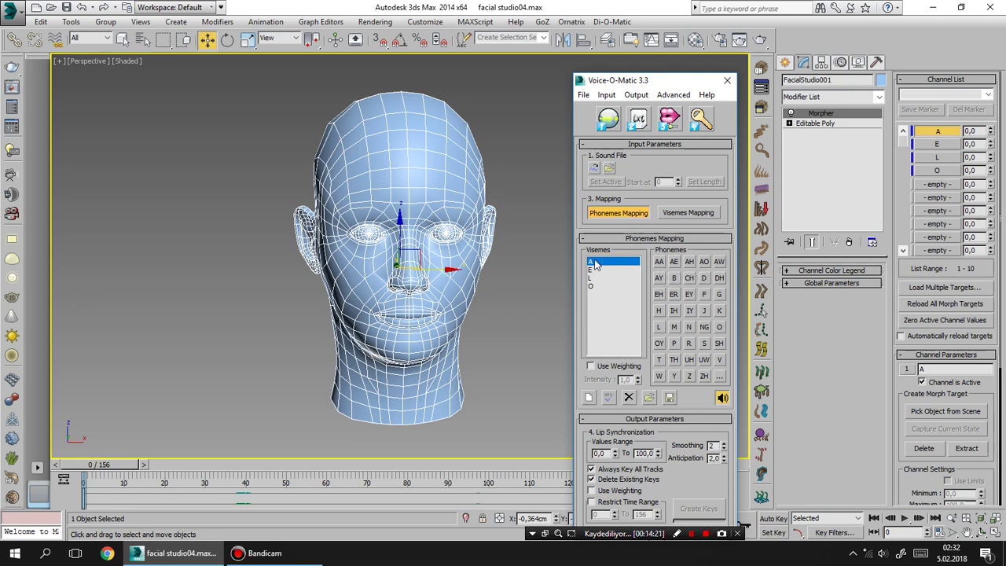
Step: Map phoneme AA to viseme A and phoneme AE to viseme E
{"action": "left_click", "coordinate": [660, 264]}
{"action": "left_click", "coordinate": [659, 264]}
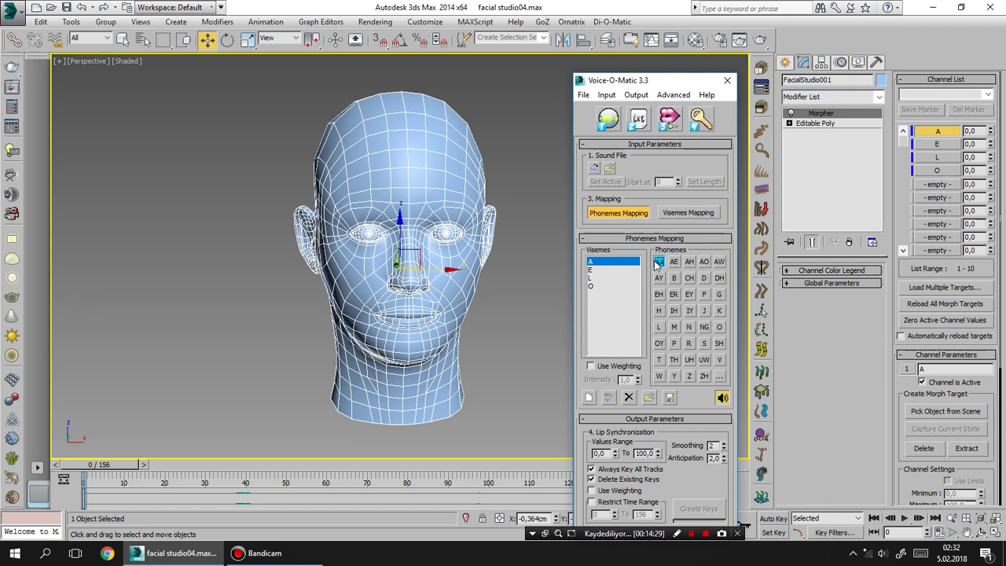
{"action": "left_click", "coordinate": [604, 270]}
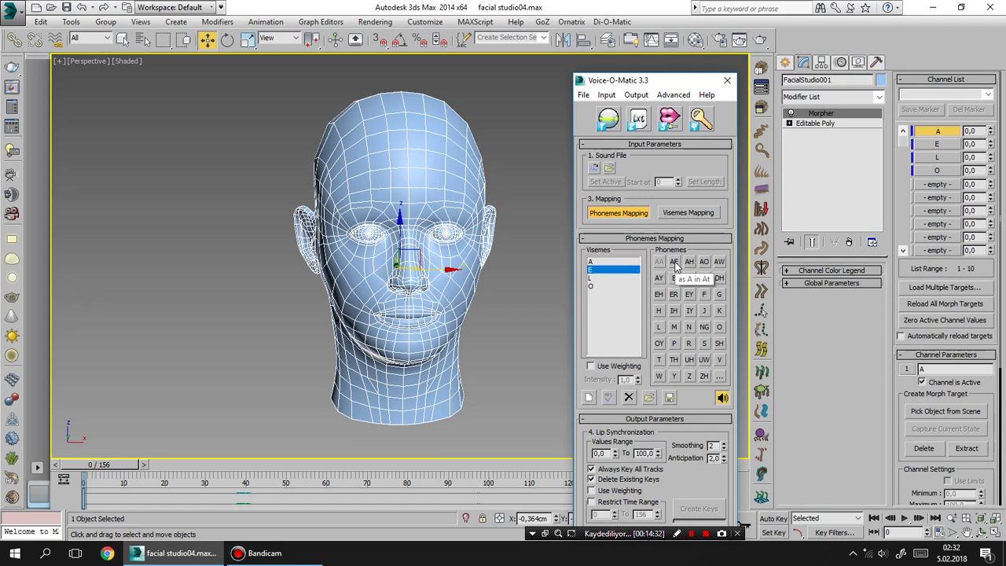
{"action": "left_click", "coordinate": [674, 264]}
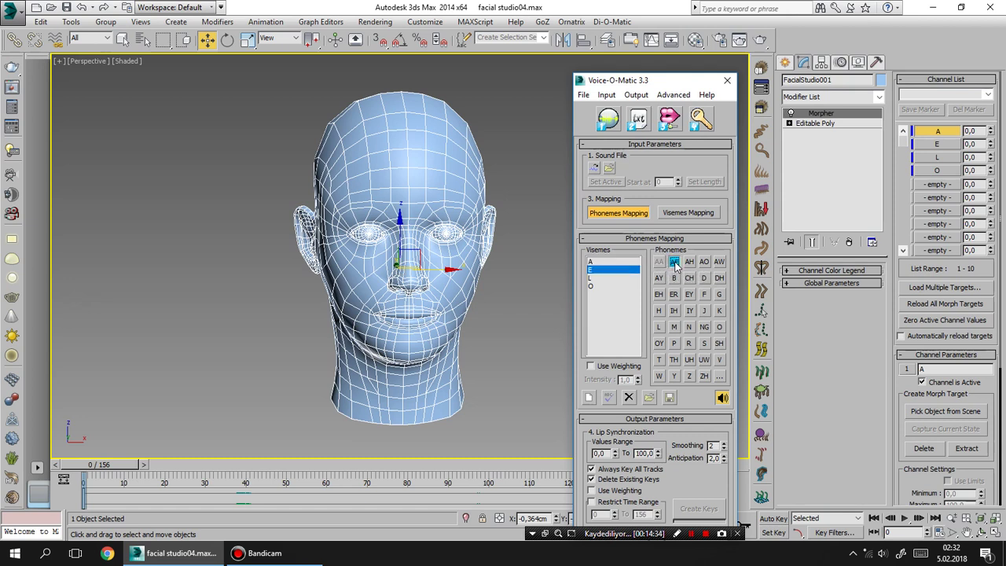
{"action": "left_click", "coordinate": [674, 265]}
{"action": "left_click", "coordinate": [675, 263]}
Step: Map phonemes AO and O to viseme O and L to viseme L, then open Visemes Mapping
{"action": "left_click", "coordinate": [597, 285]}
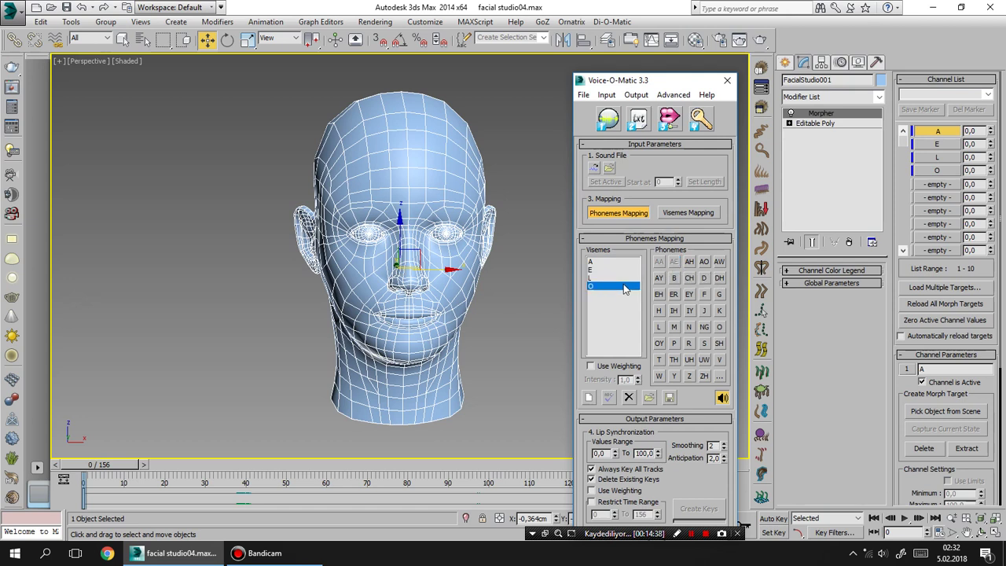
{"action": "left_click", "coordinate": [705, 263]}
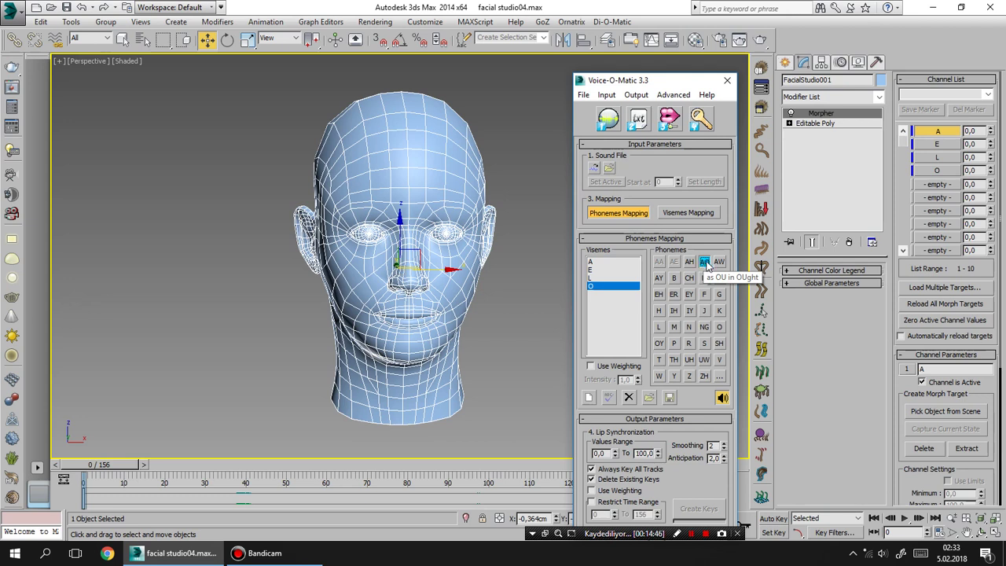
{"action": "left_click", "coordinate": [720, 327]}
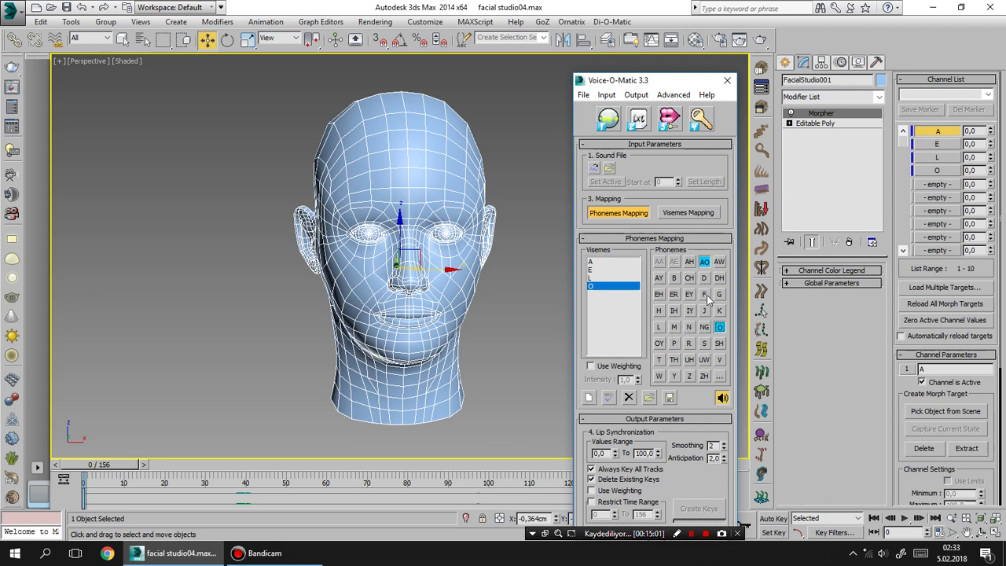
{"action": "left_click", "coordinate": [605, 278]}
{"action": "left_click", "coordinate": [658, 327]}
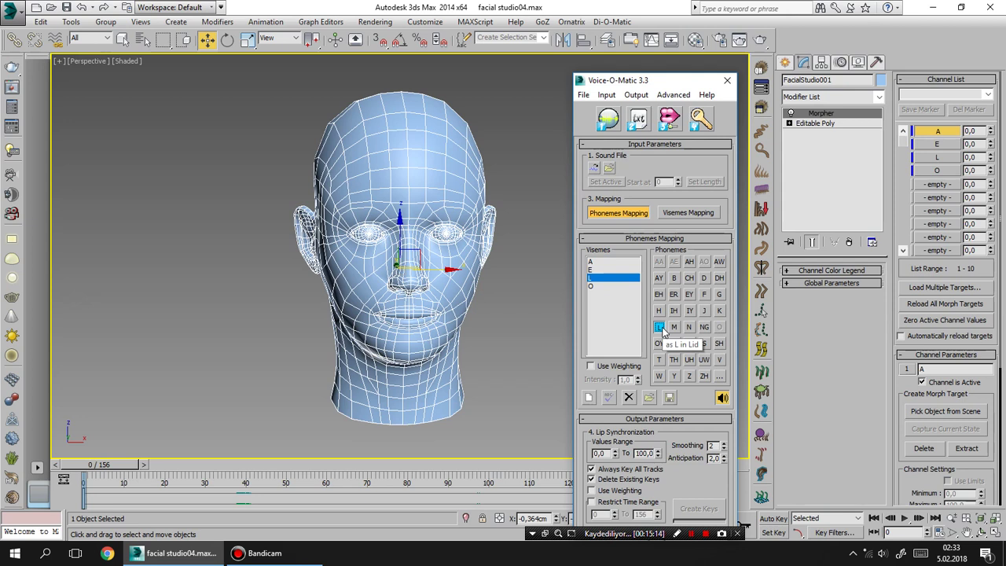
{"action": "left_click", "coordinate": [629, 270]}
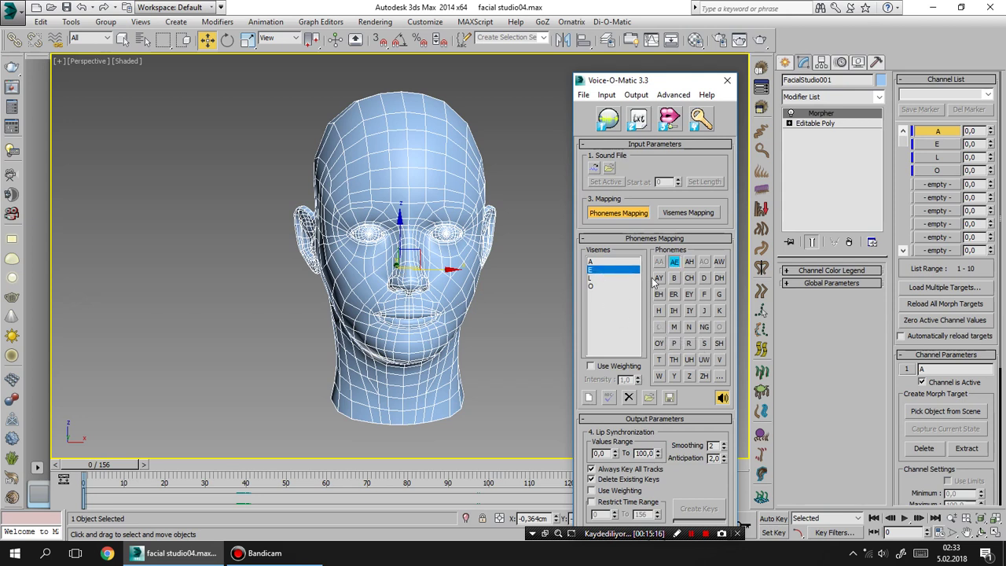
{"action": "left_click", "coordinate": [617, 262]}
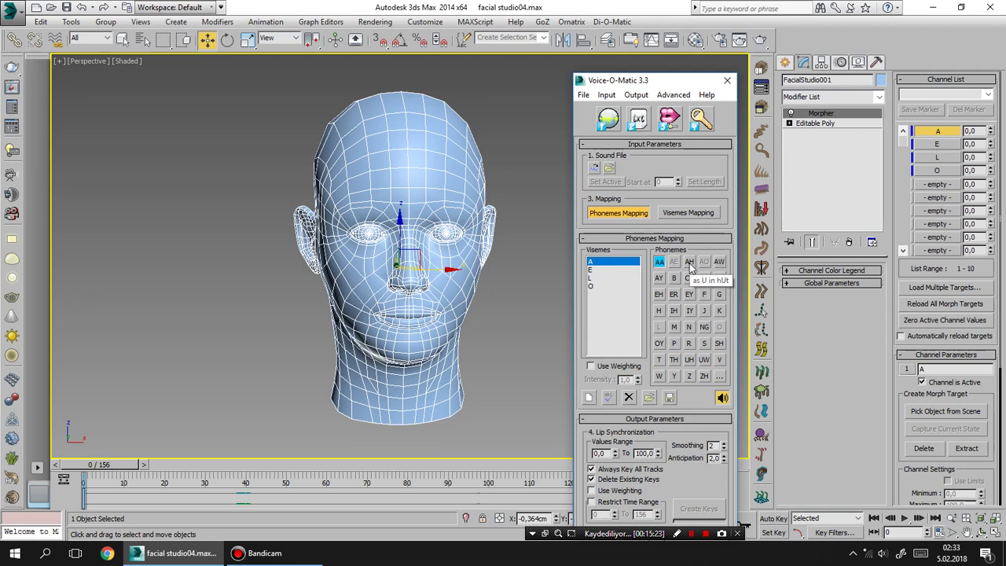
{"action": "left_click", "coordinate": [690, 263]}
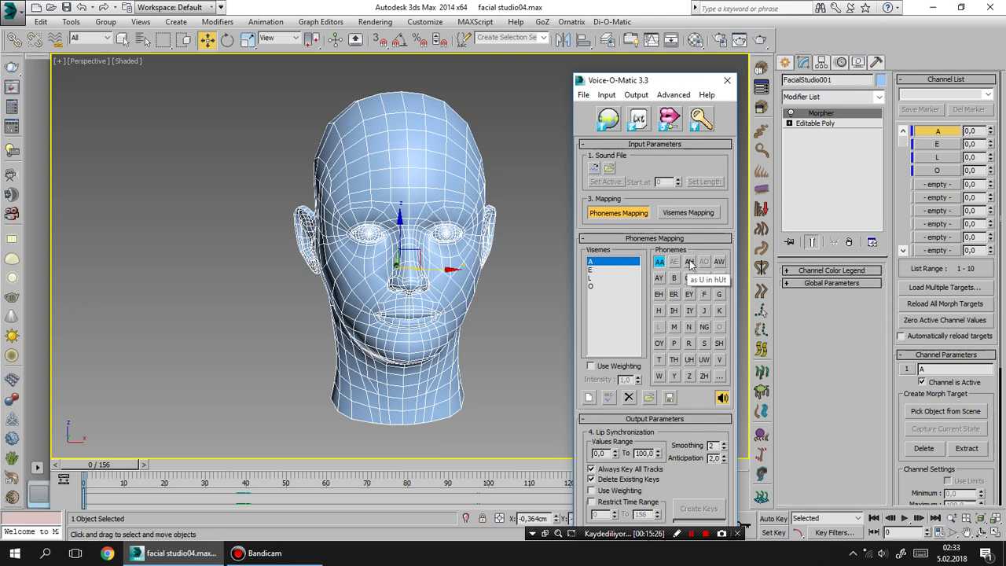
{"action": "left_click", "coordinate": [690, 214]}
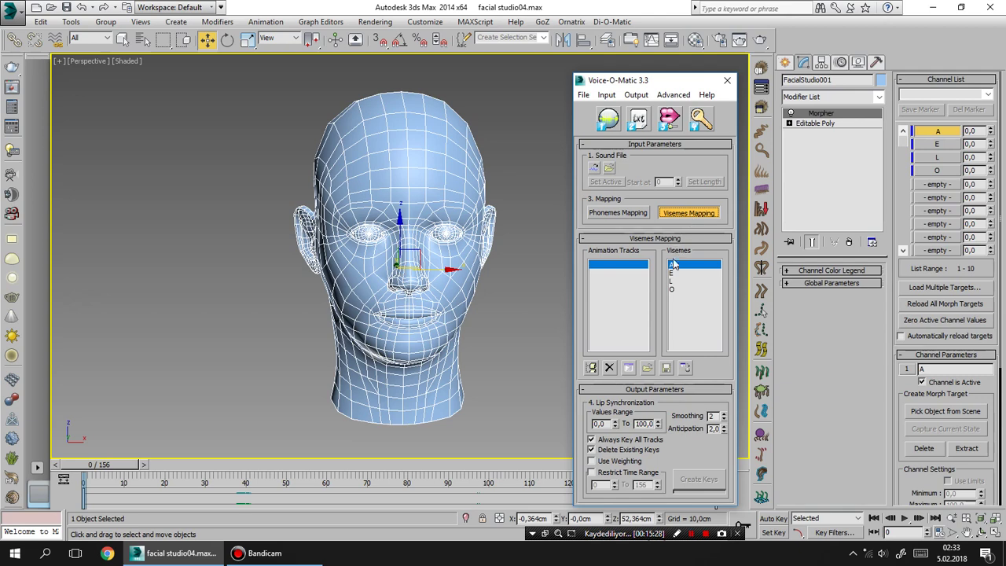
Step: In Track View Pick, expand Objects > FacialStudio001 > Morpher channel tracks
{"action": "left_click", "coordinate": [618, 212]}
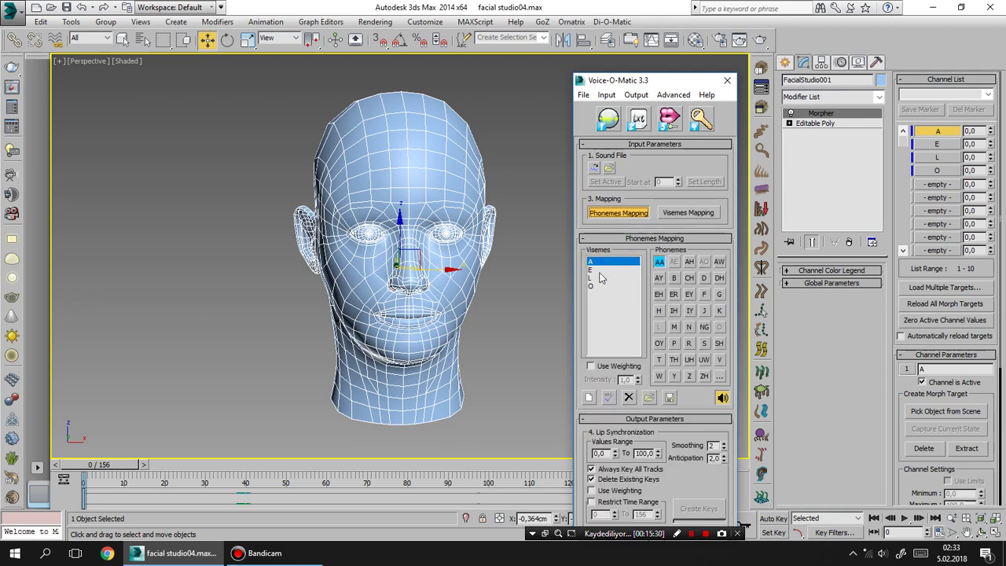
{"action": "left_click", "coordinate": [678, 215]}
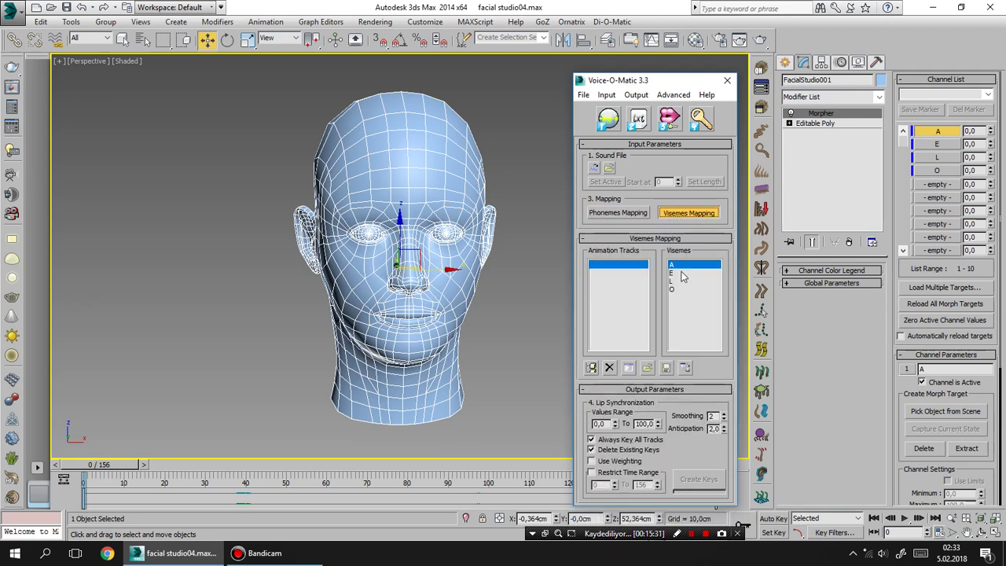
{"action": "double_click", "coordinate": [678, 268]}
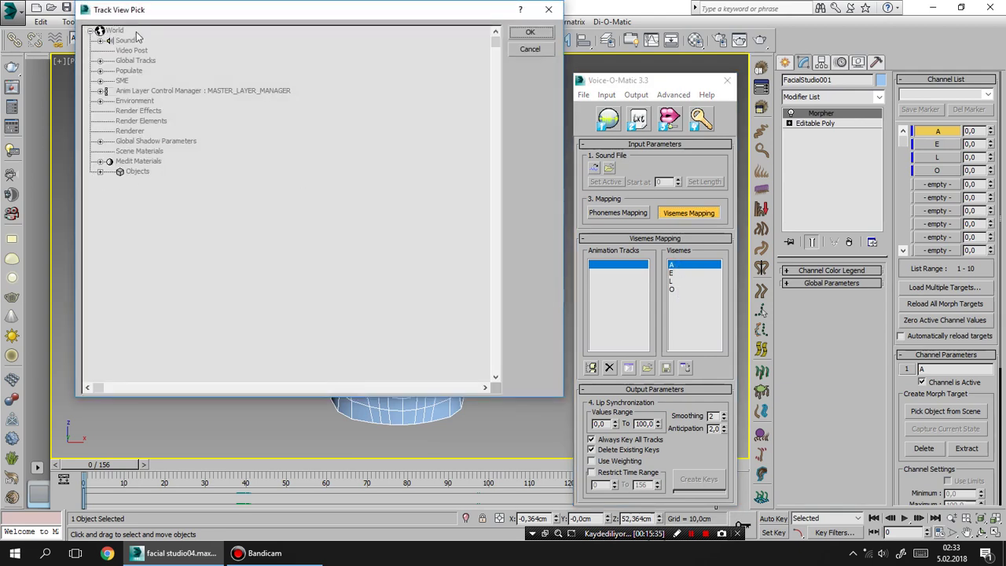
{"action": "left_click", "coordinate": [100, 172]}
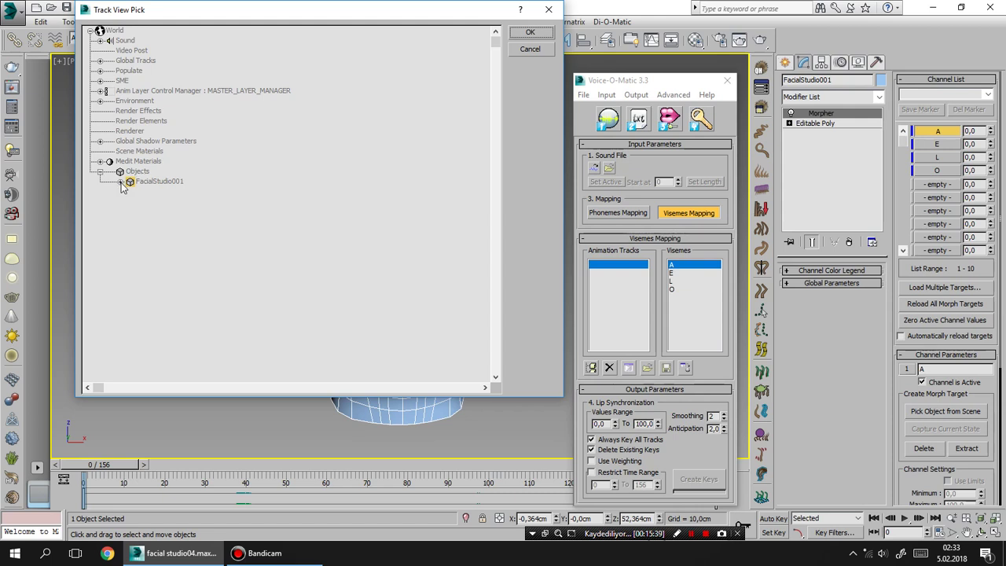
{"action": "left_click", "coordinate": [119, 182]}
{"action": "left_click", "coordinate": [123, 202]}
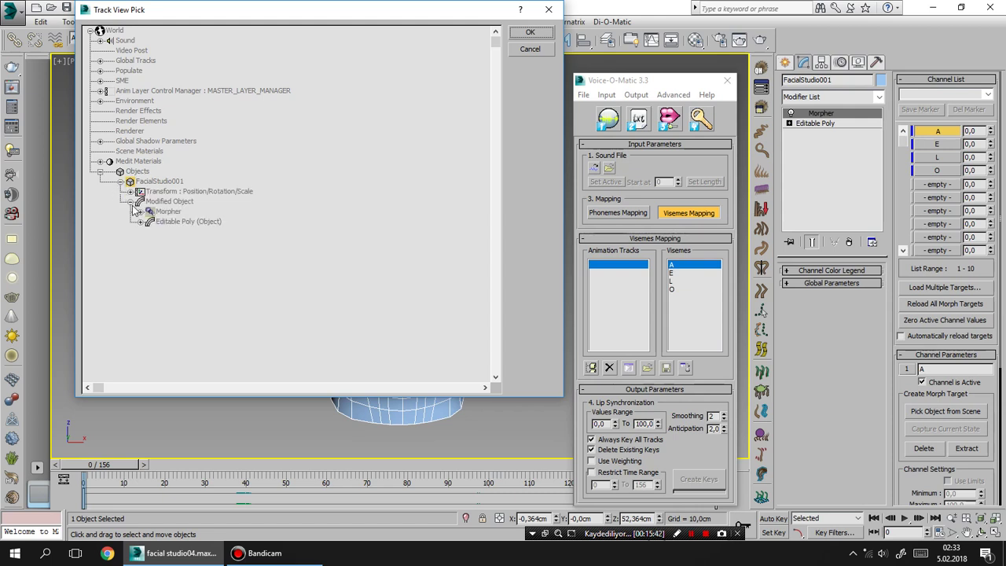
{"action": "left_click", "coordinate": [140, 212]}
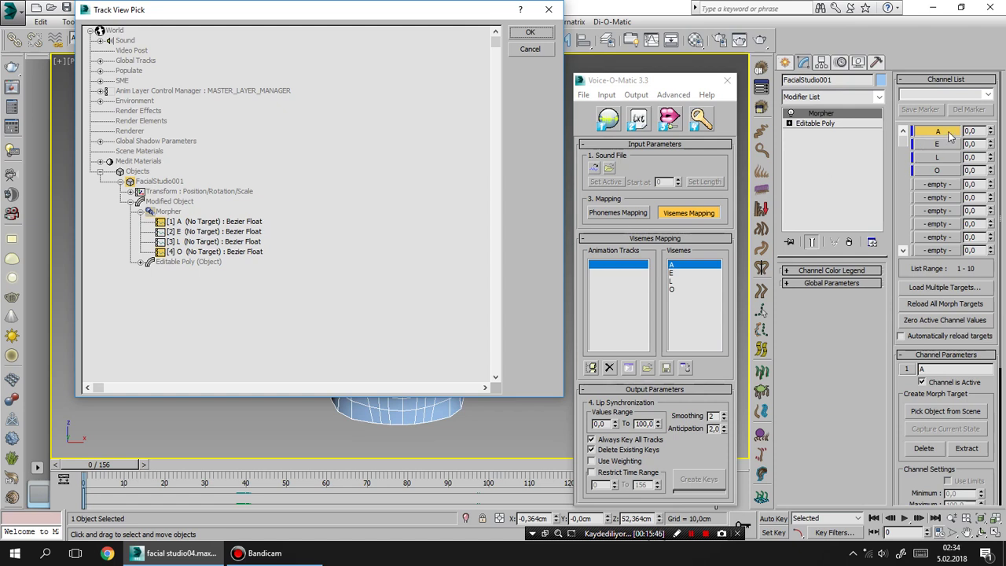
Step: Choose the Morpher [4] O channel as the viseme's animation track
{"action": "left_click", "coordinate": [248, 223]}
{"action": "right_click", "coordinate": [250, 231]}
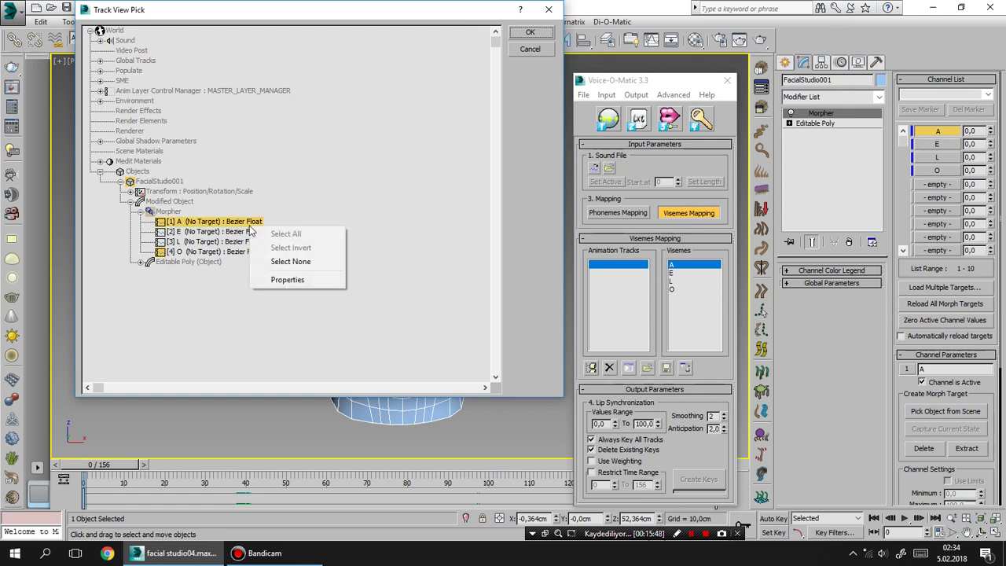
{"action": "left_click", "coordinate": [281, 260]}
{"action": "left_click", "coordinate": [252, 254]}
{"action": "right_click", "coordinate": [252, 254]}
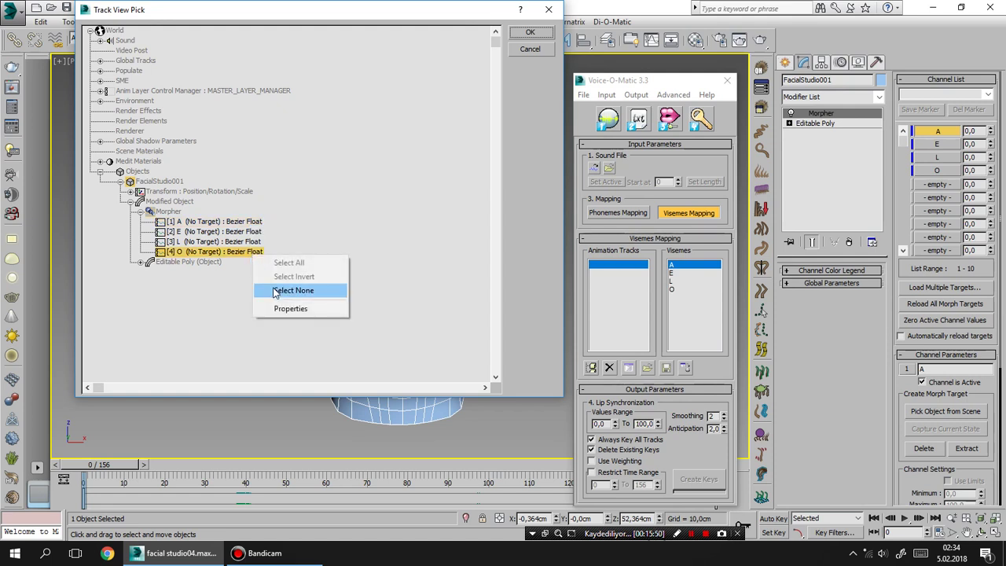
{"action": "left_click", "coordinate": [277, 292]}
{"action": "left_click", "coordinate": [234, 224]}
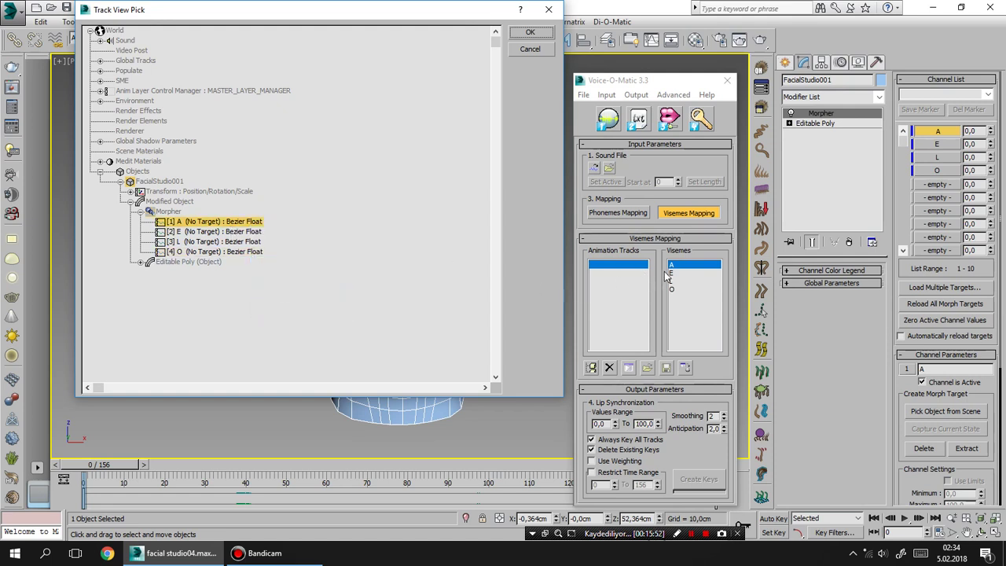
{"action": "left_click", "coordinate": [213, 252]}
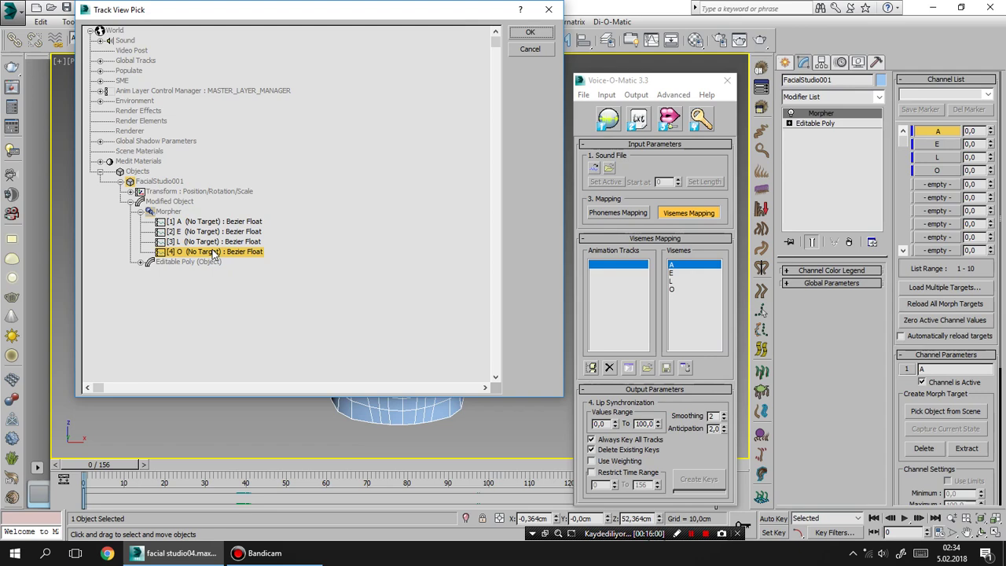
{"action": "double_click", "coordinate": [212, 251]}
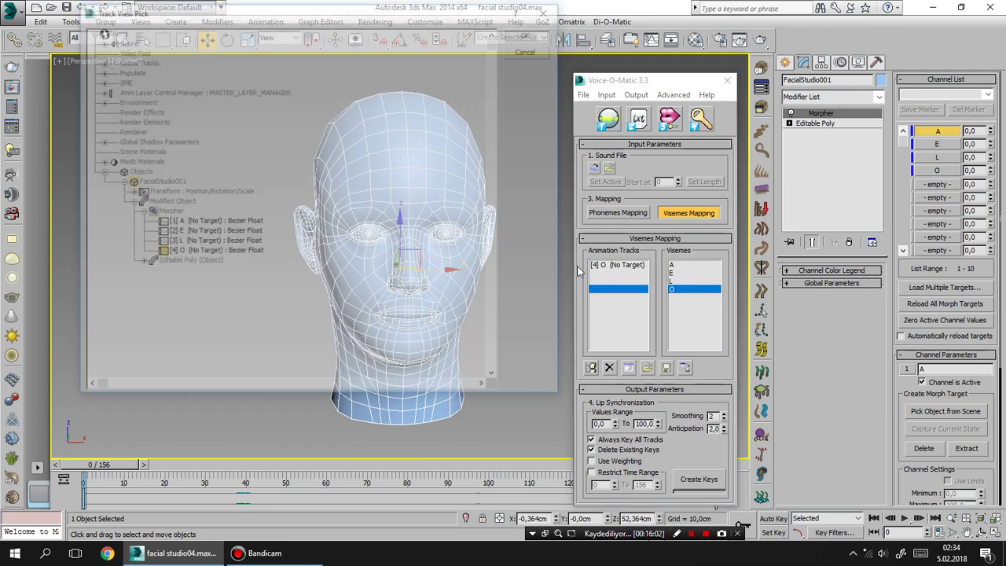
Step: Add track [1] A, load naci\A-E-L-O.wav, and set it active with matching length
{"action": "double_click", "coordinate": [619, 288]}
{"action": "double_click", "coordinate": [214, 221]}
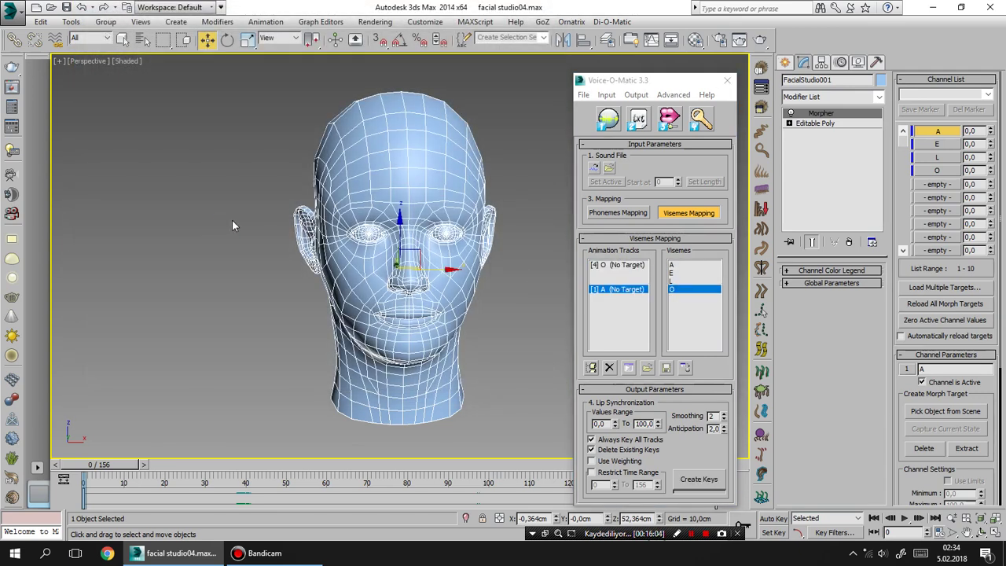
{"action": "left_click", "coordinate": [610, 168]}
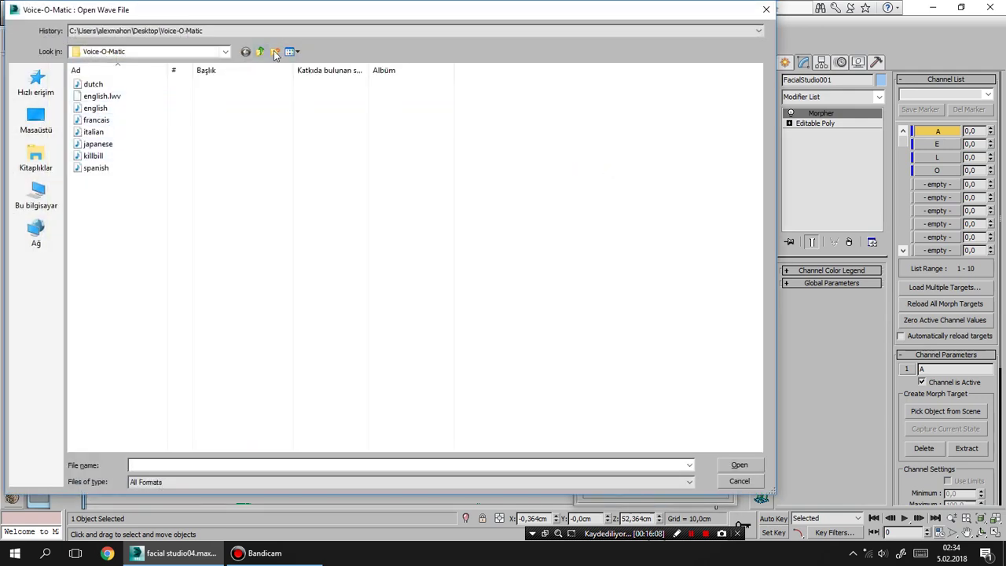
{"action": "left_click", "coordinate": [260, 52]}
{"action": "double_click", "coordinate": [300, 102]}
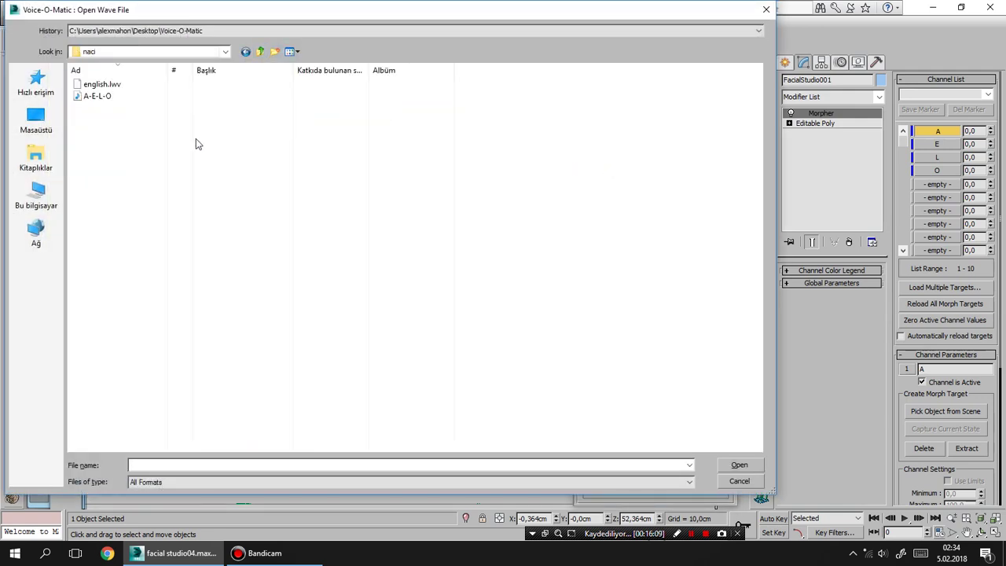
{"action": "left_click", "coordinate": [97, 98]}
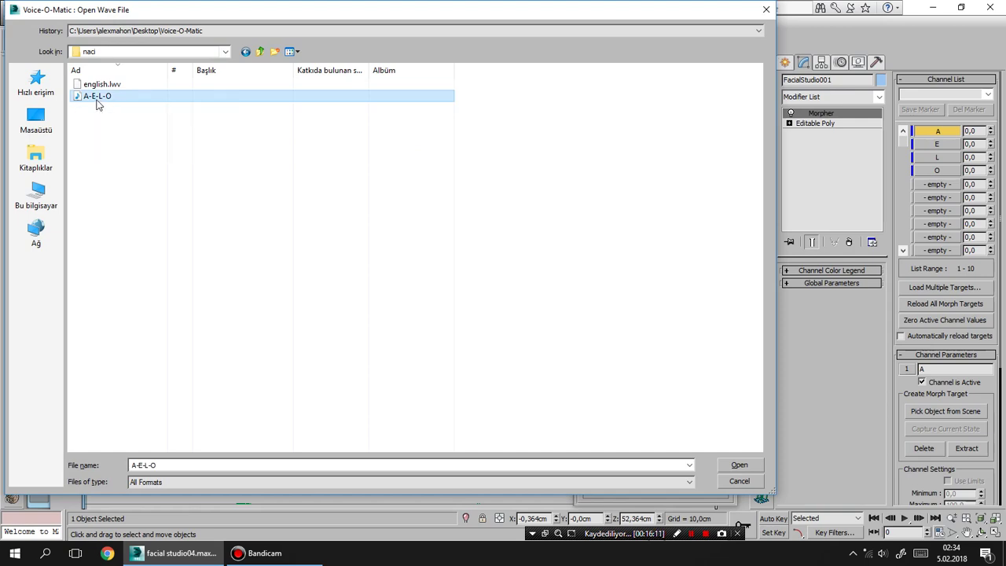
{"action": "double_click", "coordinate": [97, 98]}
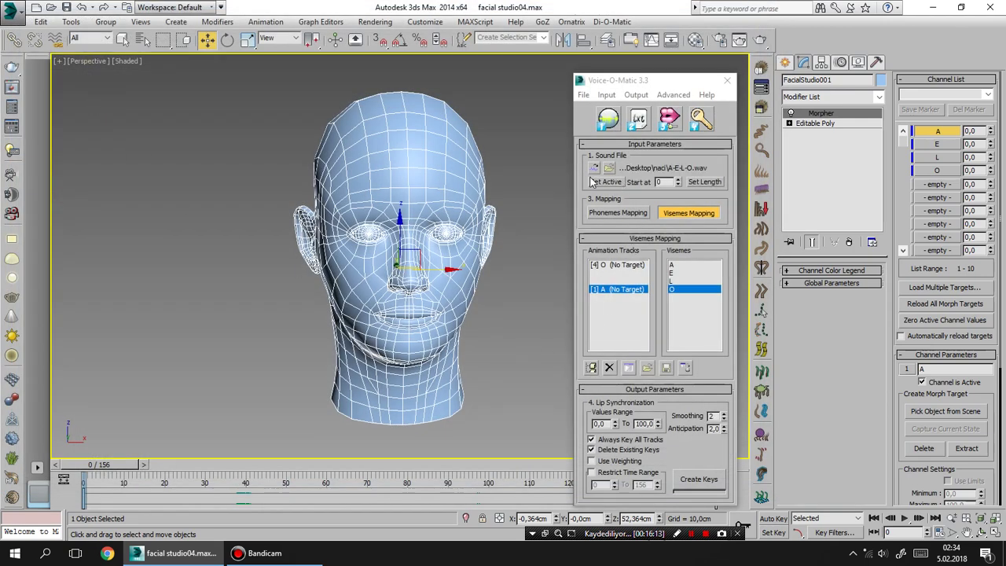
{"action": "left_click", "coordinate": [606, 183]}
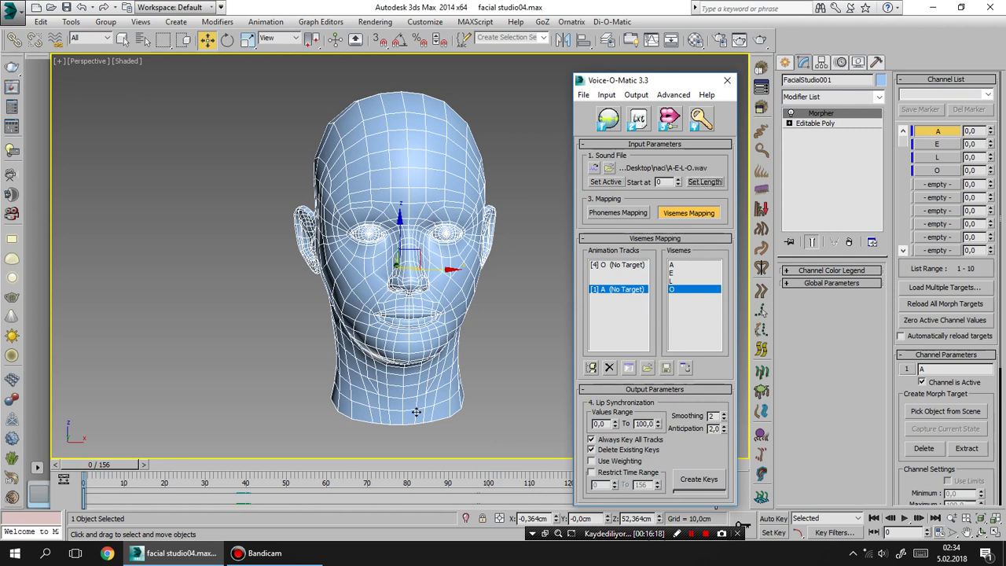
{"action": "left_click", "coordinate": [714, 484]}
Step: Generate the lip-sync keys and play back the 156-frame animation
{"action": "left_click", "coordinate": [711, 484]}
{"action": "left_click_drag", "start_coordinate": [692, 85], "coordinate": [719, 26]}
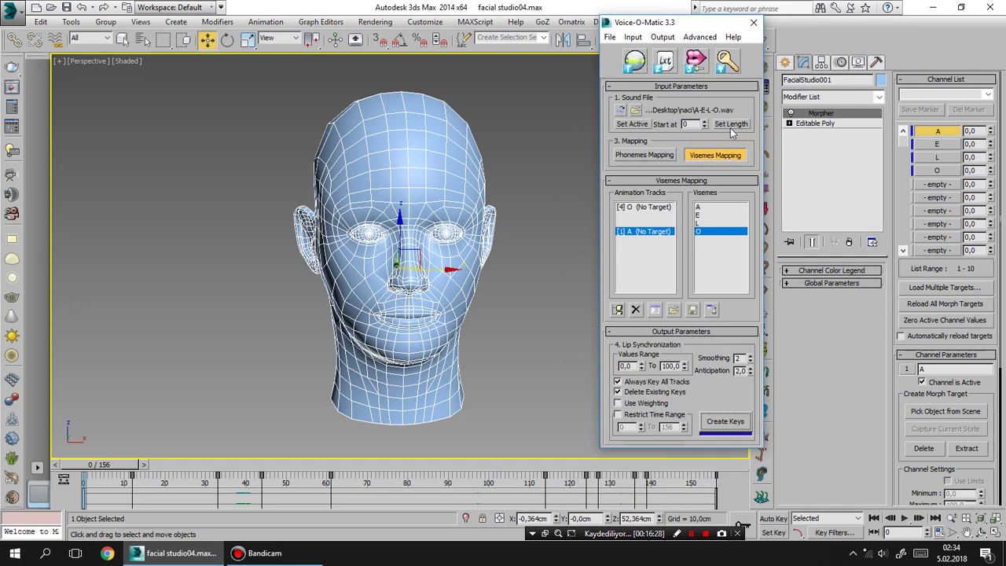
{"action": "left_click", "coordinate": [904, 518]}
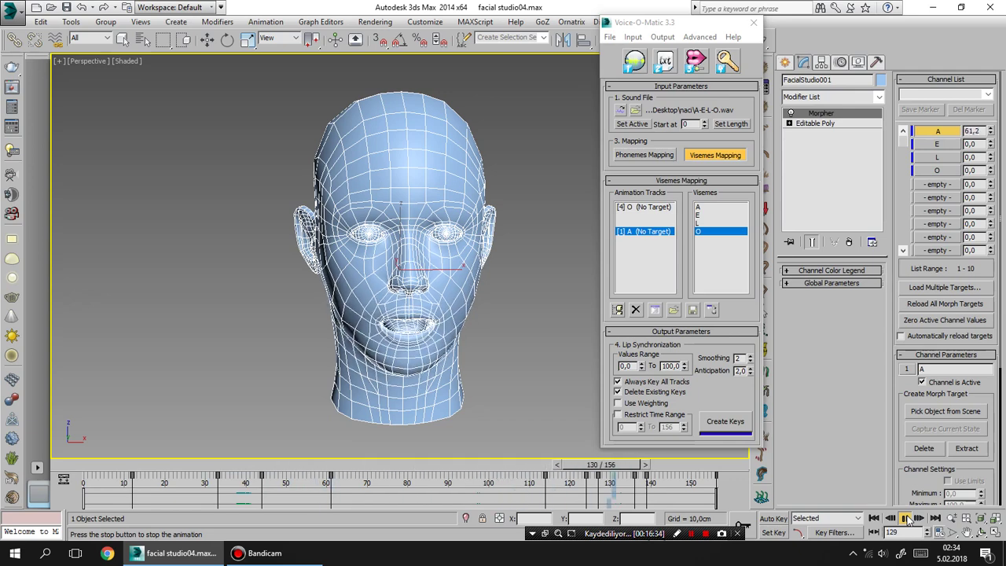
{"action": "left_click", "coordinate": [905, 518]}
Step: Scrub back to frame 14 to check the mouth, then activate Select and Move
{"action": "mouse_move", "coordinate": [677, 464]}
{"action": "left_mouse_down"}
{"action": "mouse_move", "coordinate": [103, 481]}
{"action": "mouse_move", "coordinate": [266, 487]}
{"action": "mouse_move", "coordinate": [245, 487]}
{"action": "left_mouse_up"}
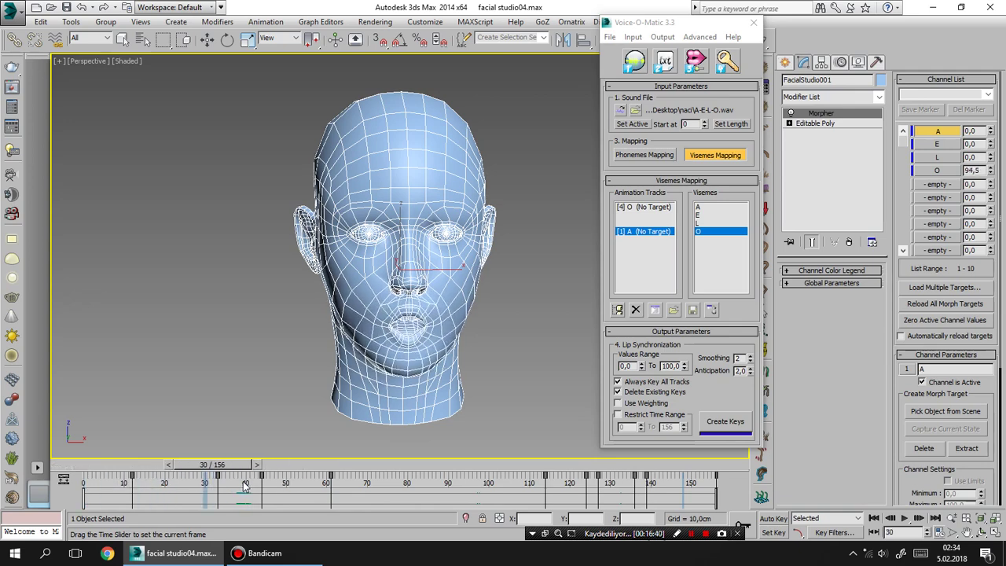
{"action": "left_click_drag", "start_coordinate": [245, 487], "coordinate": [142, 487]}
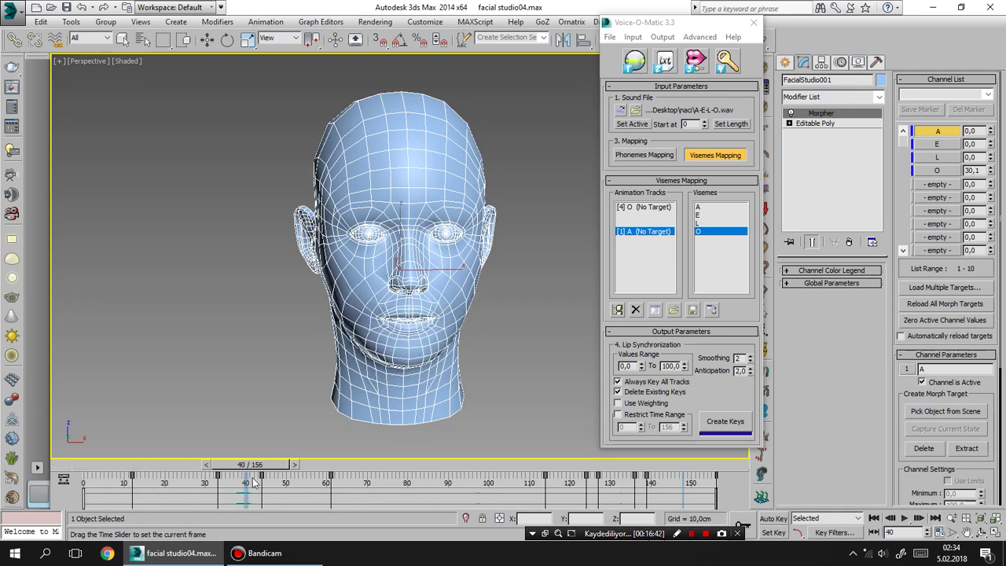
{"action": "key", "text": "w"}
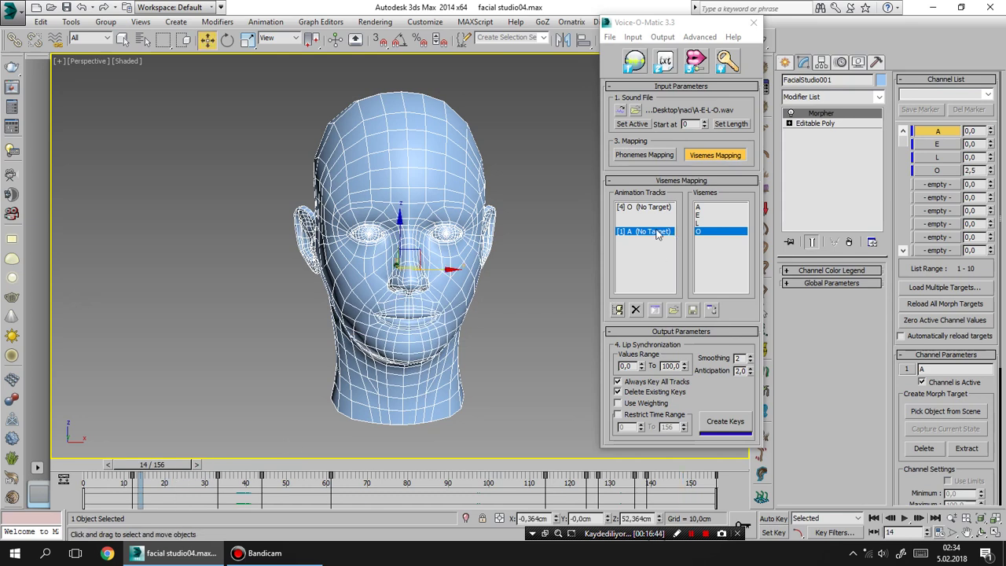
Step: Remove the old O and A animation tracks from the visemes mapping
{"action": "left_click", "coordinate": [657, 209]}
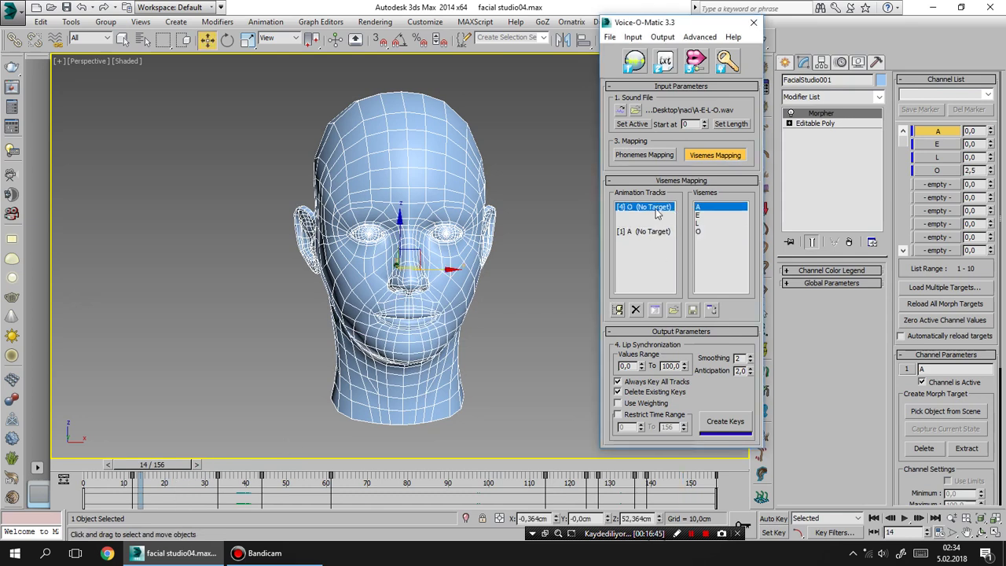
{"action": "left_click", "coordinate": [636, 311]}
{"action": "left_click", "coordinate": [652, 233]}
{"action": "left_click", "coordinate": [636, 311]}
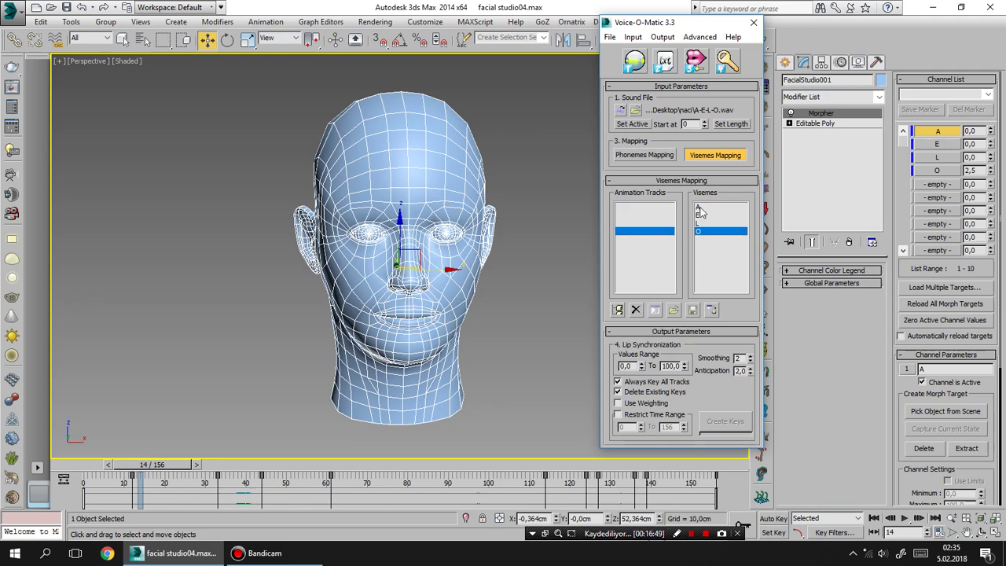
Step: Assign Morpher track [1] A to viseme A and [4] O to viseme O
{"action": "left_click", "coordinate": [700, 208]}
{"action": "double_click", "coordinate": [615, 236]}
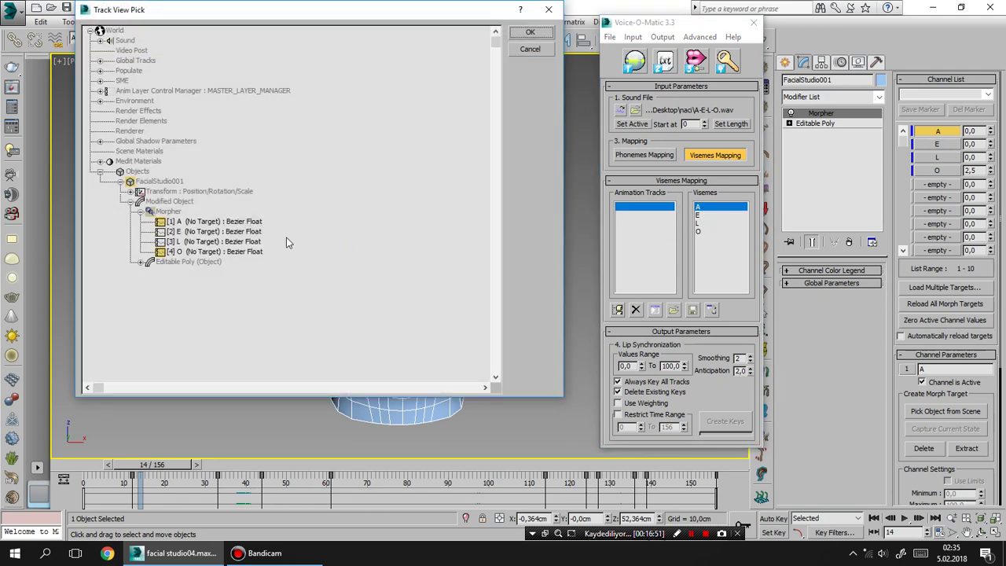
{"action": "double_click", "coordinate": [251, 228]}
{"action": "left_click", "coordinate": [708, 231]}
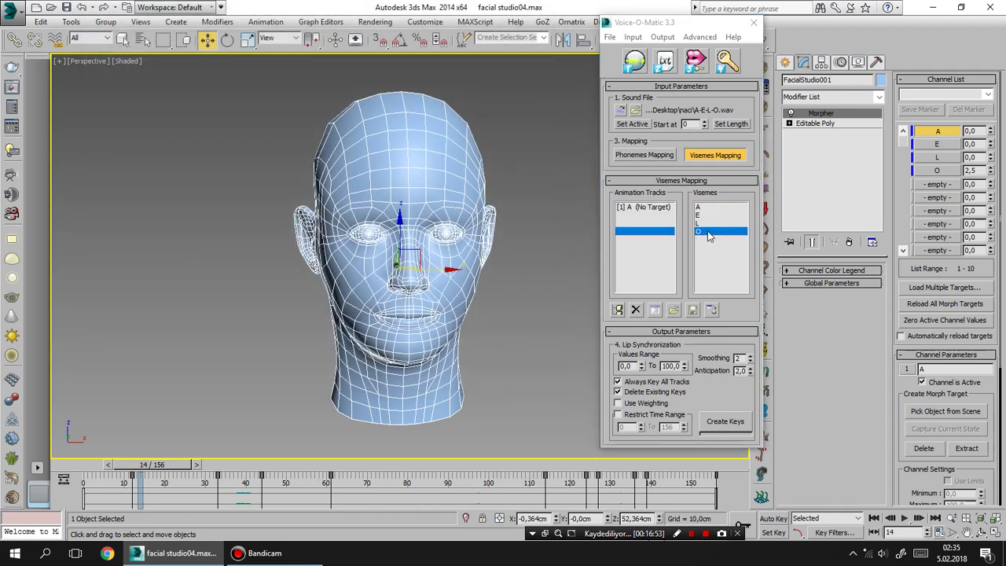
{"action": "double_click", "coordinate": [644, 252]}
{"action": "double_click", "coordinate": [243, 250]}
Step: Create the lip-sync keys, play them back, and return to frame 0
{"action": "left_click", "coordinate": [728, 421]}
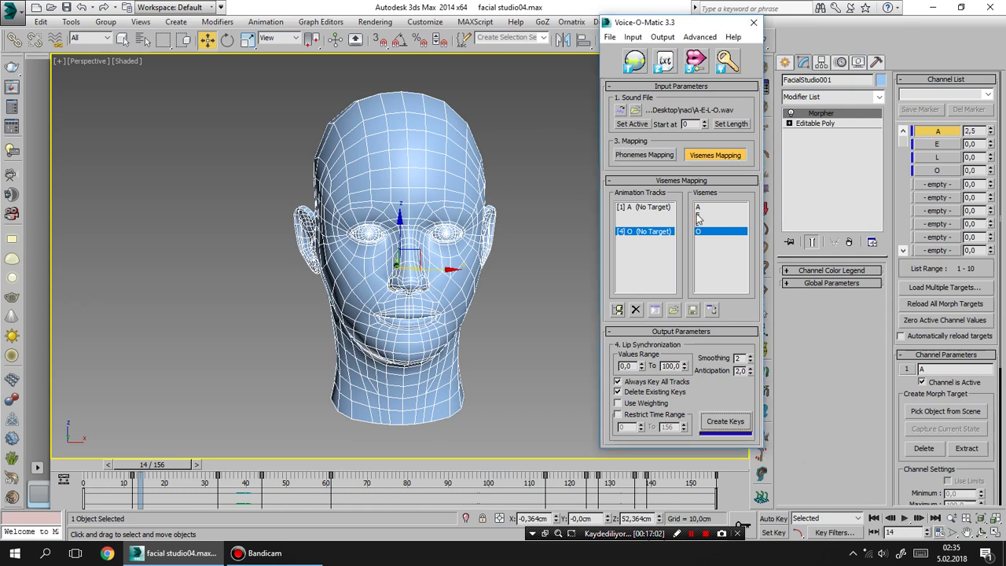
{"action": "left_click", "coordinate": [905, 518]}
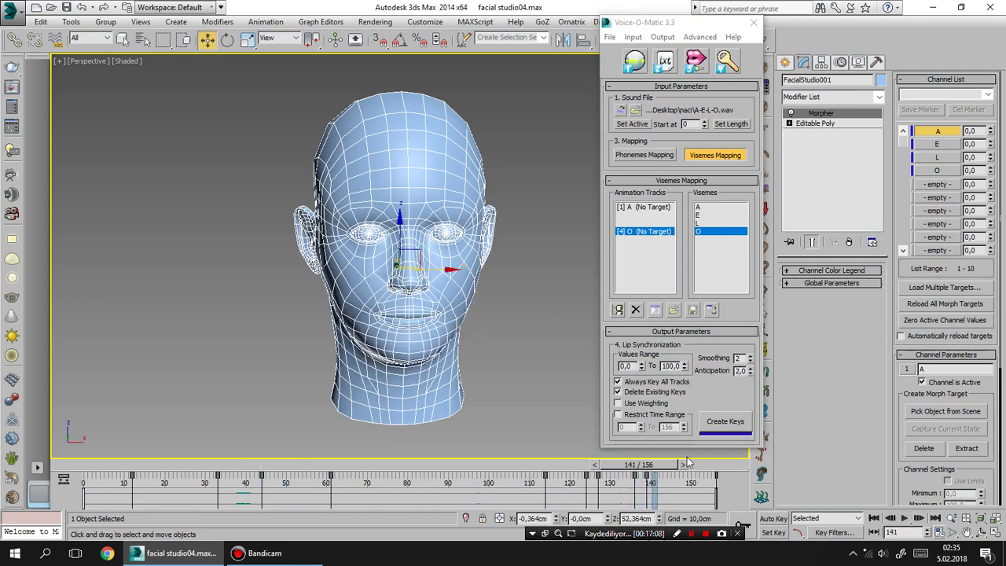
{"action": "mouse_move", "coordinate": [669, 466]}
{"action": "left_mouse_down"}
{"action": "mouse_move", "coordinate": [552, 468]}
{"action": "mouse_move", "coordinate": [619, 483]}
{"action": "mouse_move", "coordinate": [118, 474]}
{"action": "left_mouse_up"}
{"action": "key", "text": "w"}
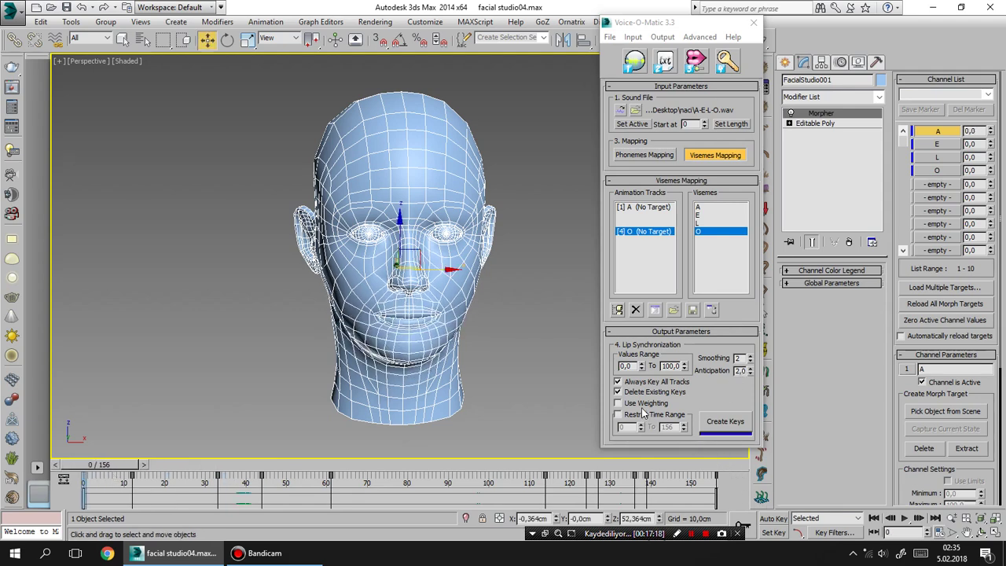
{"action": "left_click", "coordinate": [665, 208]}
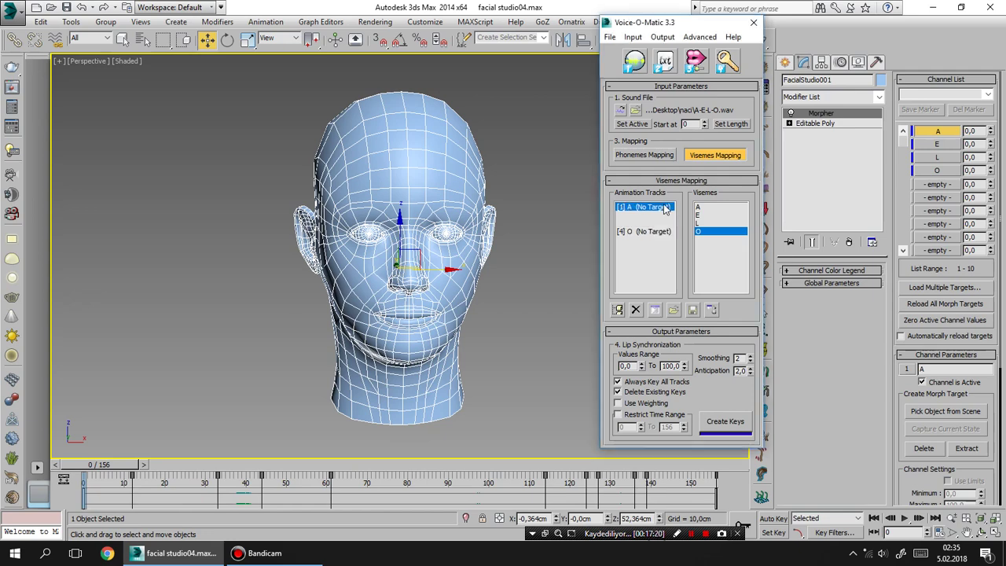
Step: Toggle the AA phoneme for viseme A, check viseme O's phonemes, and play the mouth
{"action": "left_click", "coordinate": [658, 156]}
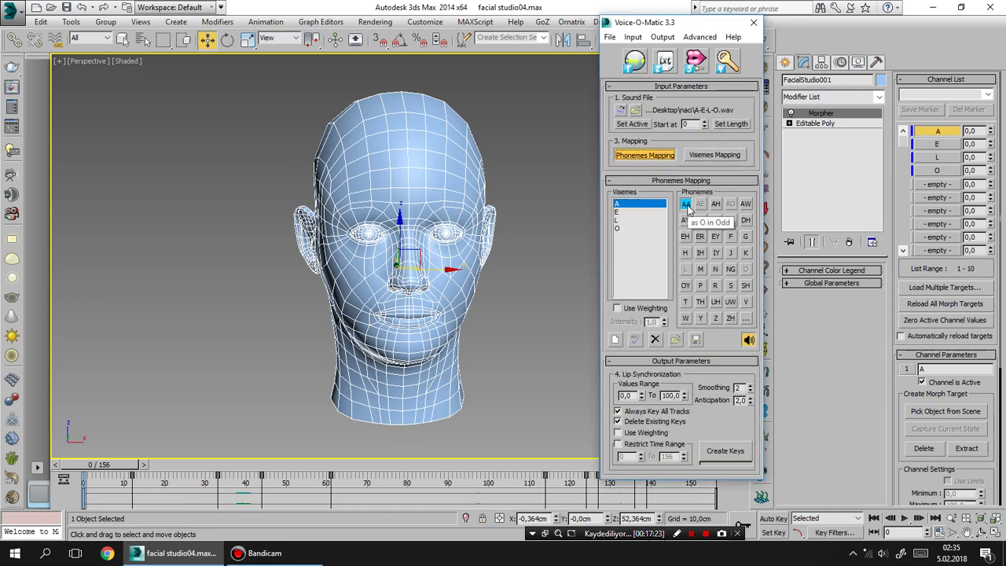
{"action": "left_click", "coordinate": [686, 205]}
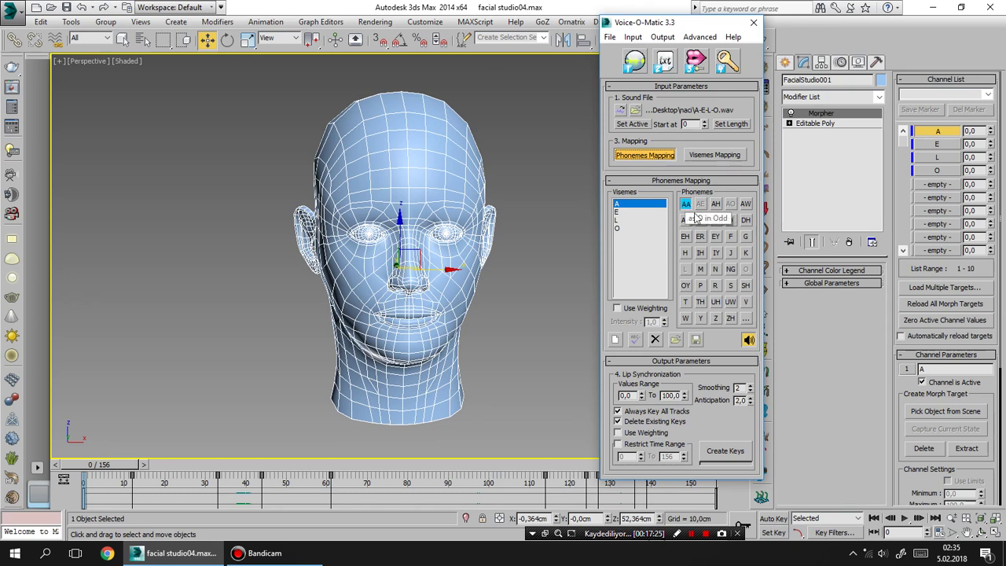
{"action": "left_click", "coordinate": [621, 228]}
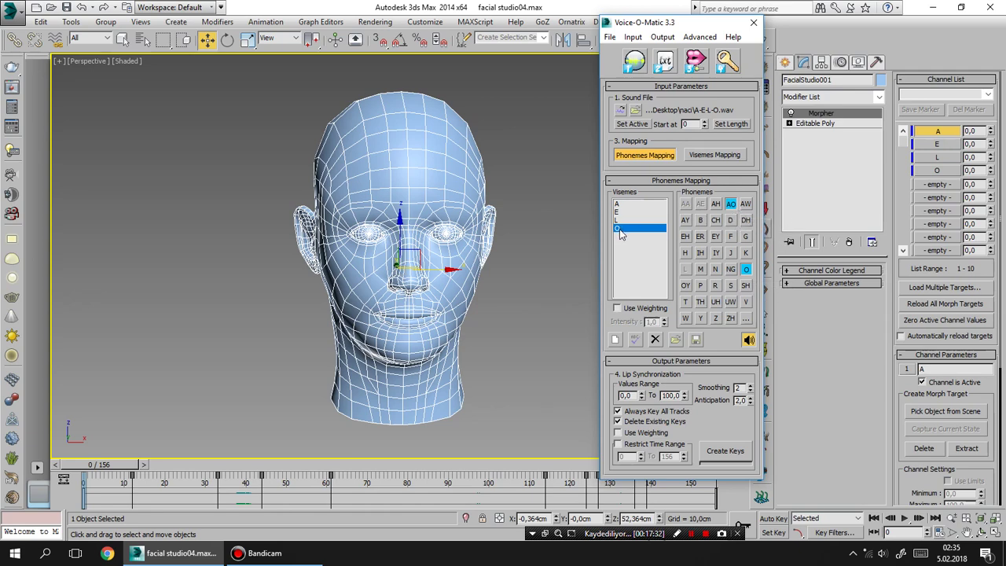
{"action": "key", "text": "/"}
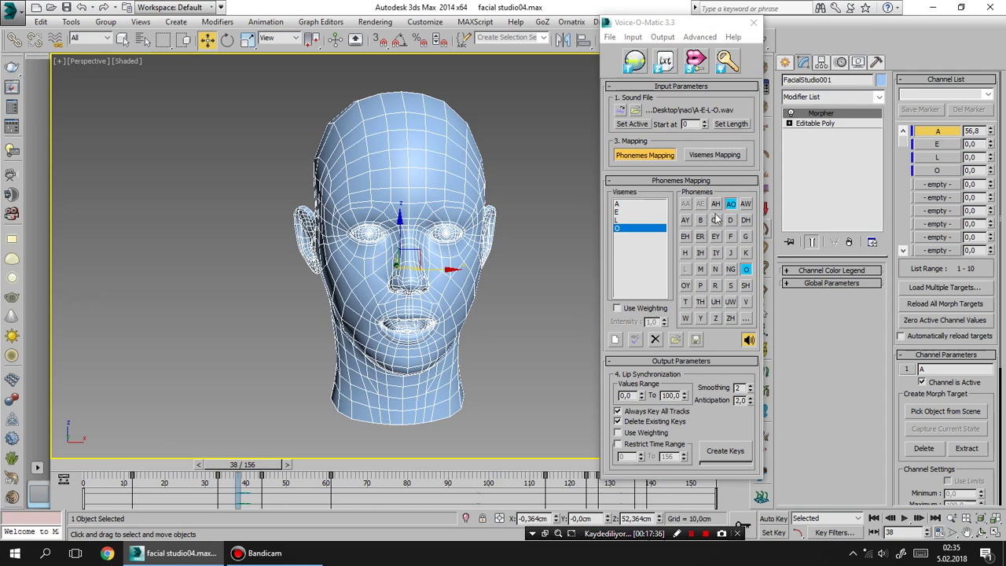
Step: Close Voice-O-Matic, deselect the head, play the animation, and scrub to frame 128
{"action": "left_click", "coordinate": [753, 23]}
{"action": "left_click", "coordinate": [709, 401]}
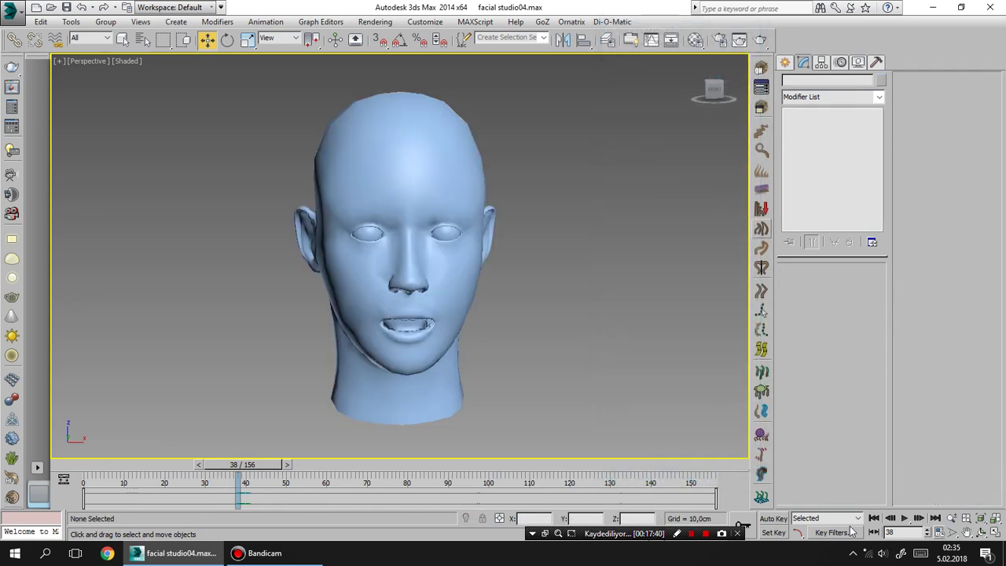
{"action": "left_click", "coordinate": [904, 518]}
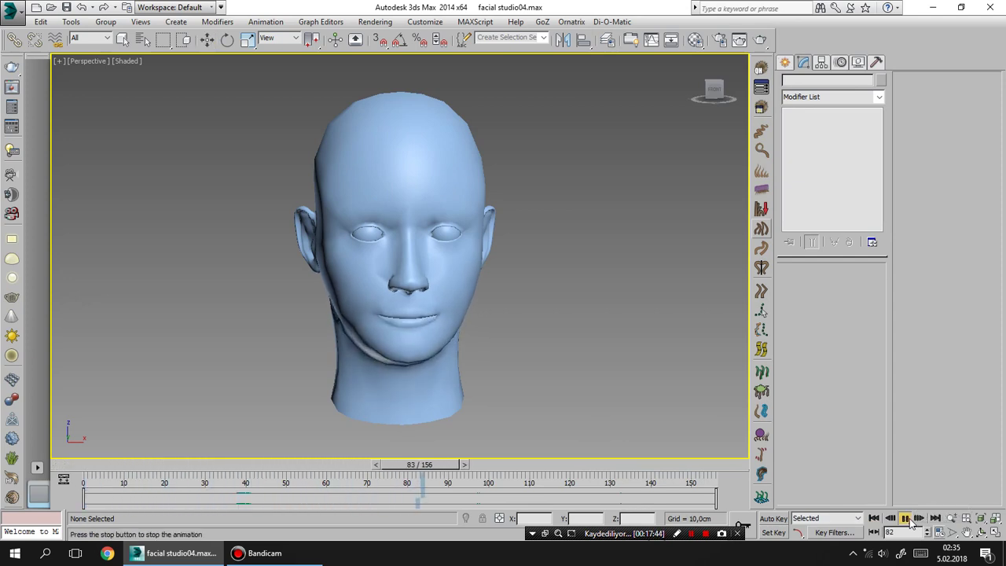
{"action": "left_click", "coordinate": [905, 518]}
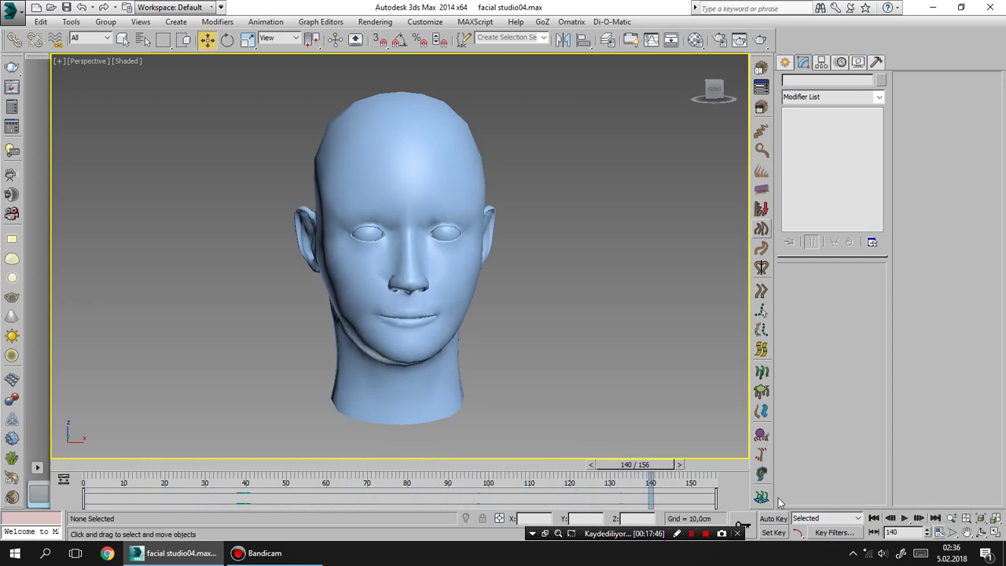
{"action": "left_click_drag", "start_coordinate": [660, 471], "coordinate": [625, 465]}
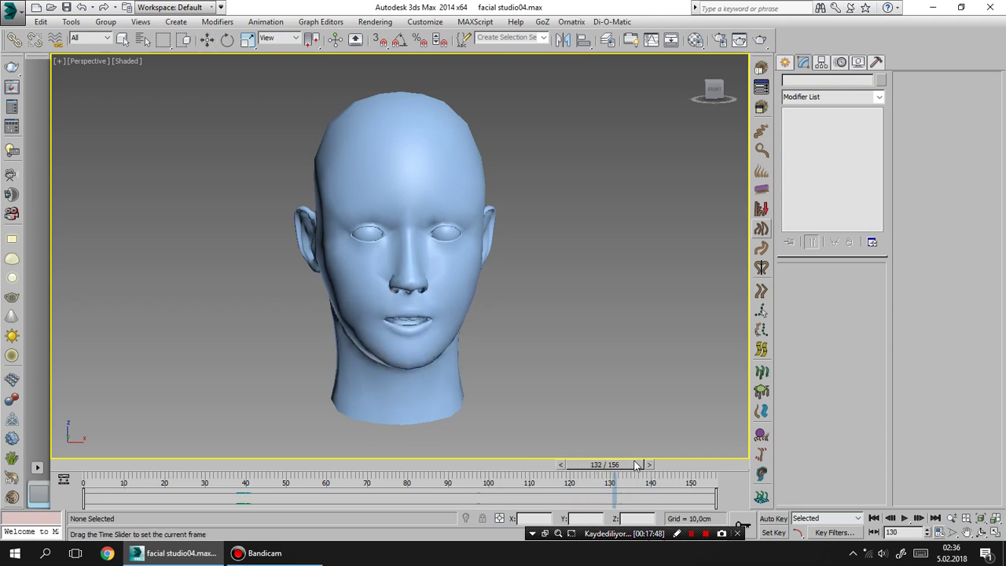
Step: Relaunch Voice-O-Matic from the Di-O-Matic menu and view viseme E's phoneme mapping
{"action": "left_click", "coordinate": [614, 22]}
{"action": "mouse_move", "coordinate": [635, 106]}
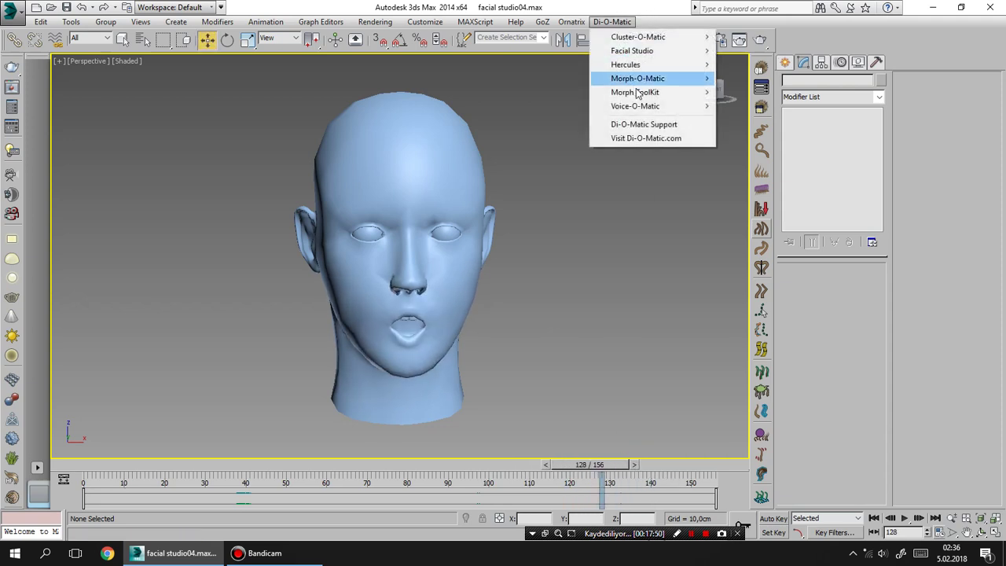
{"action": "left_click", "coordinate": [764, 105]}
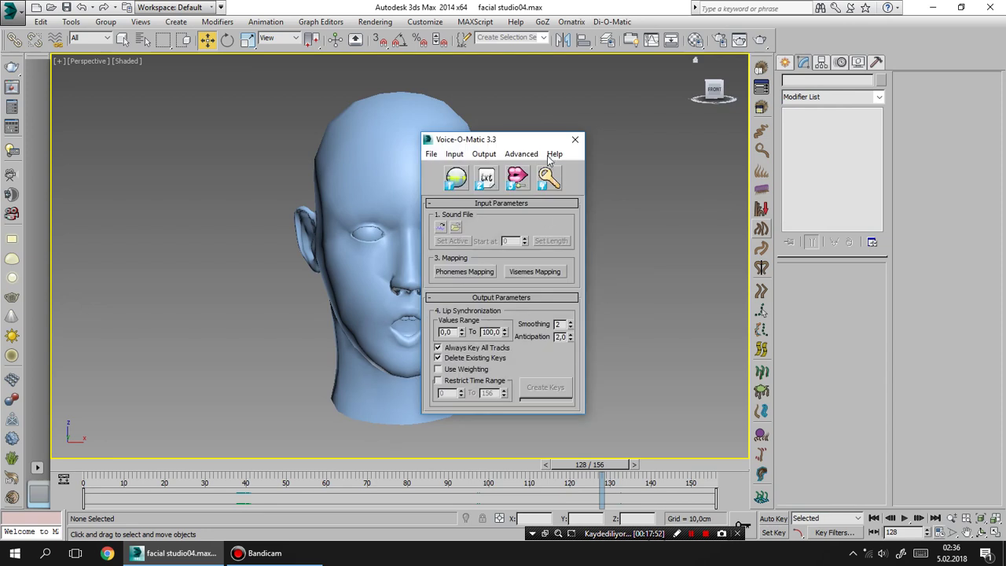
{"action": "left_click_drag", "start_coordinate": [642, 129], "coordinate": [743, 112]}
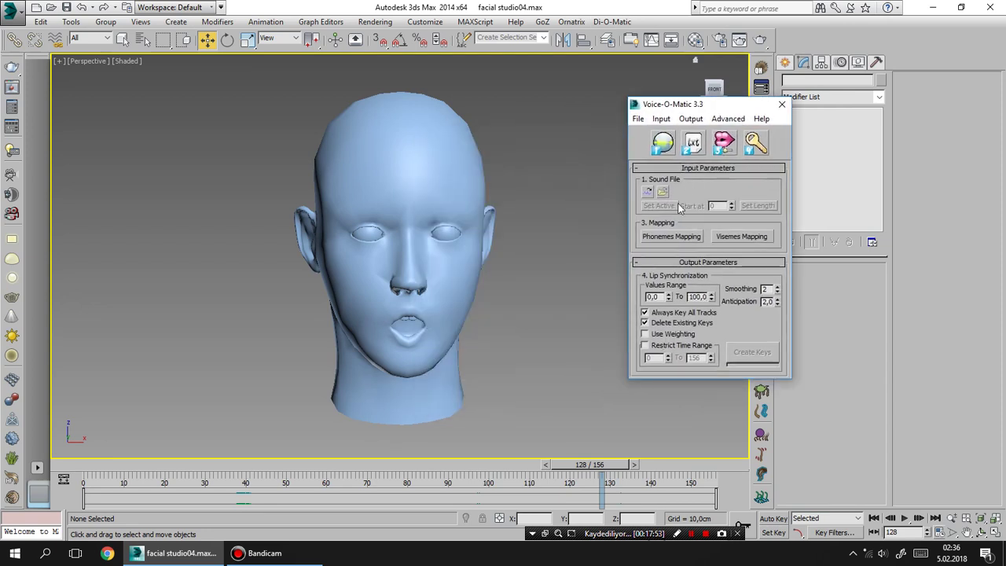
{"action": "left_click", "coordinate": [703, 238]}
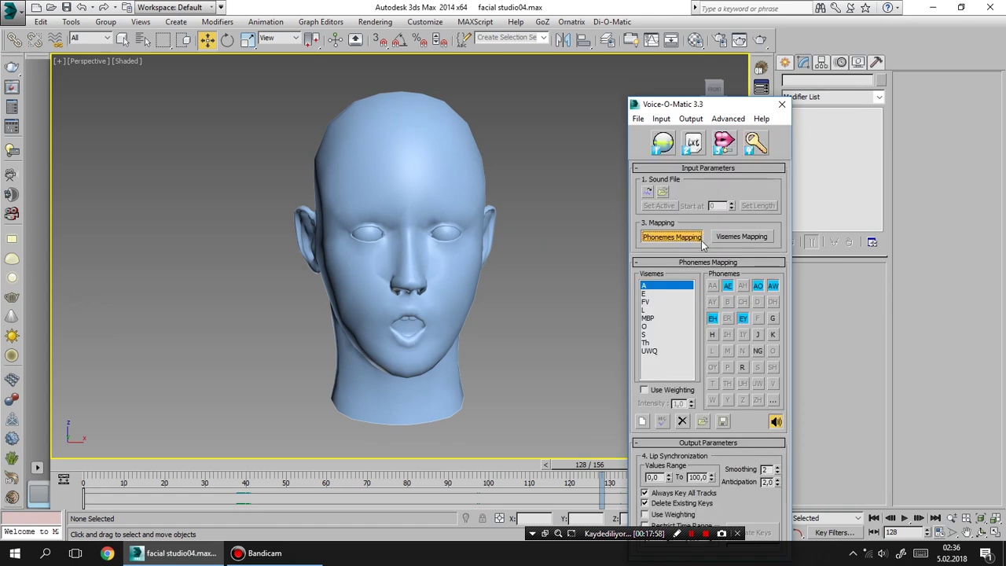
{"action": "left_click", "coordinate": [647, 294]}
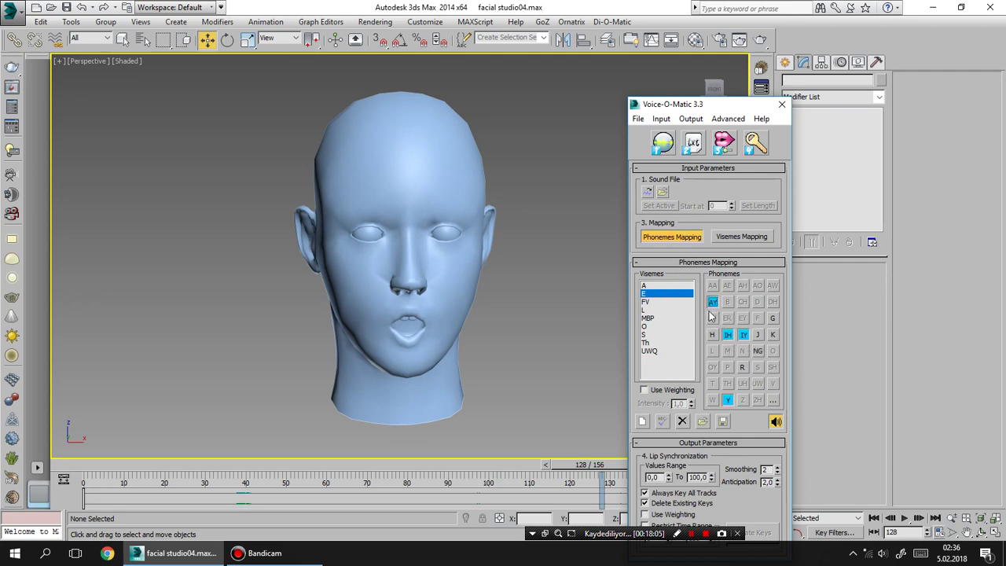
Step: Load the spanish kayıt.VOM mapping file from the naci folder
{"action": "left_click", "coordinate": [703, 421]}
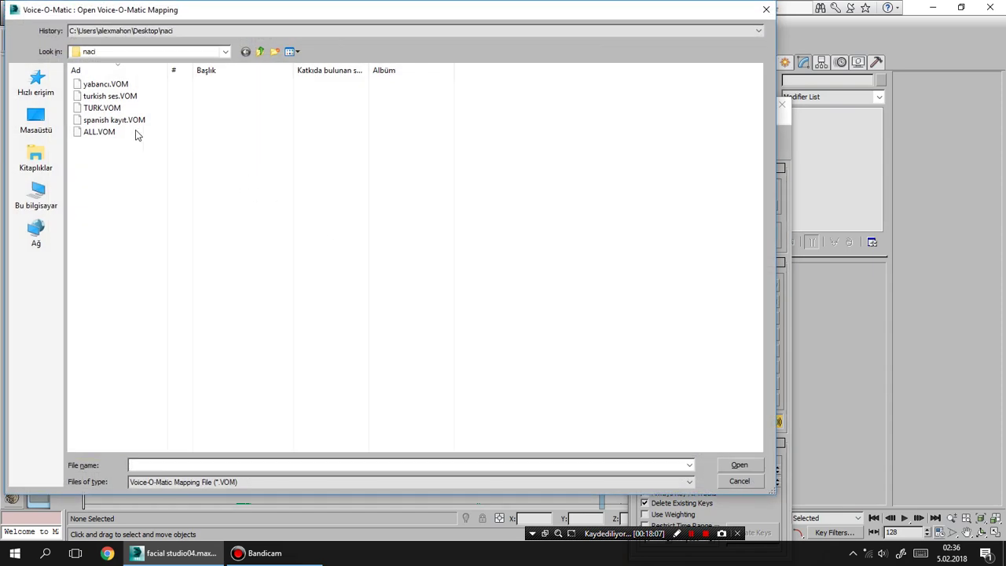
{"action": "double_click", "coordinate": [101, 85]}
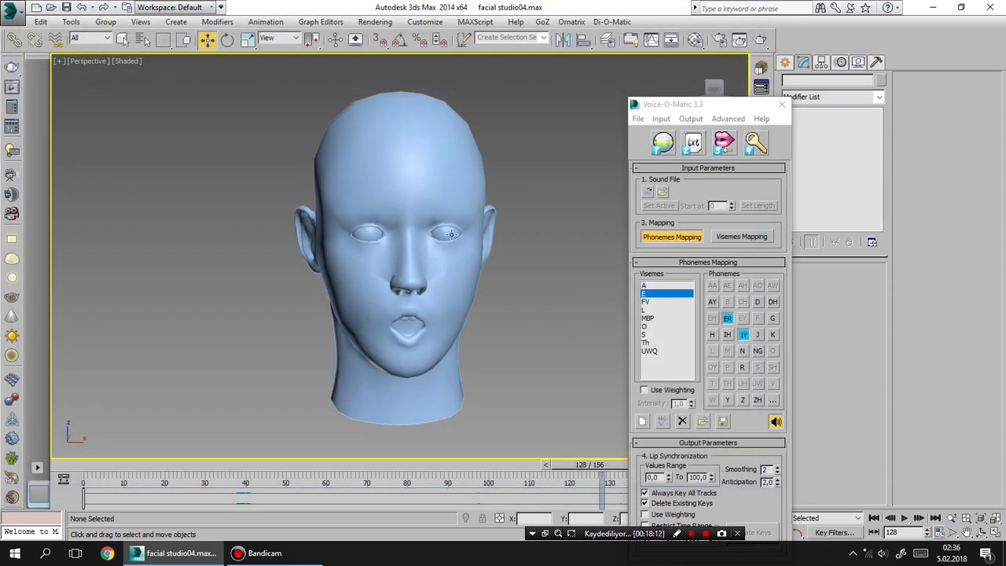
{"action": "left_click", "coordinate": [702, 423]}
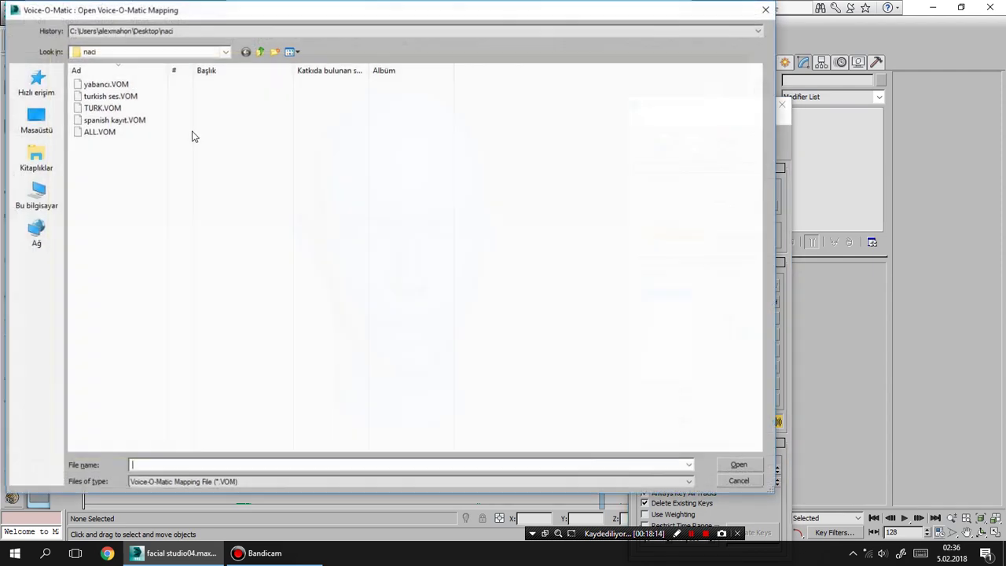
{"action": "left_click", "coordinate": [260, 52]}
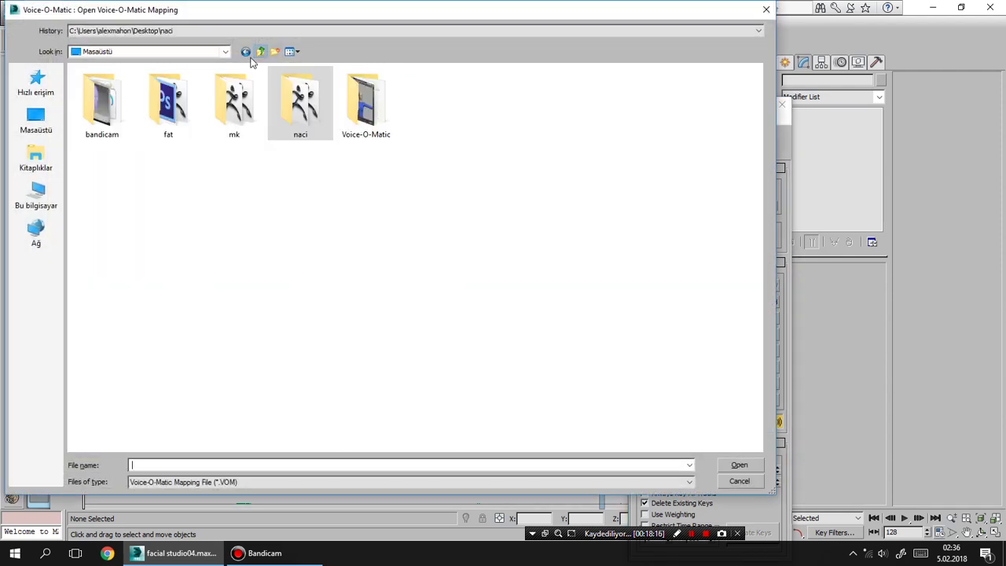
{"action": "double_click", "coordinate": [359, 109]}
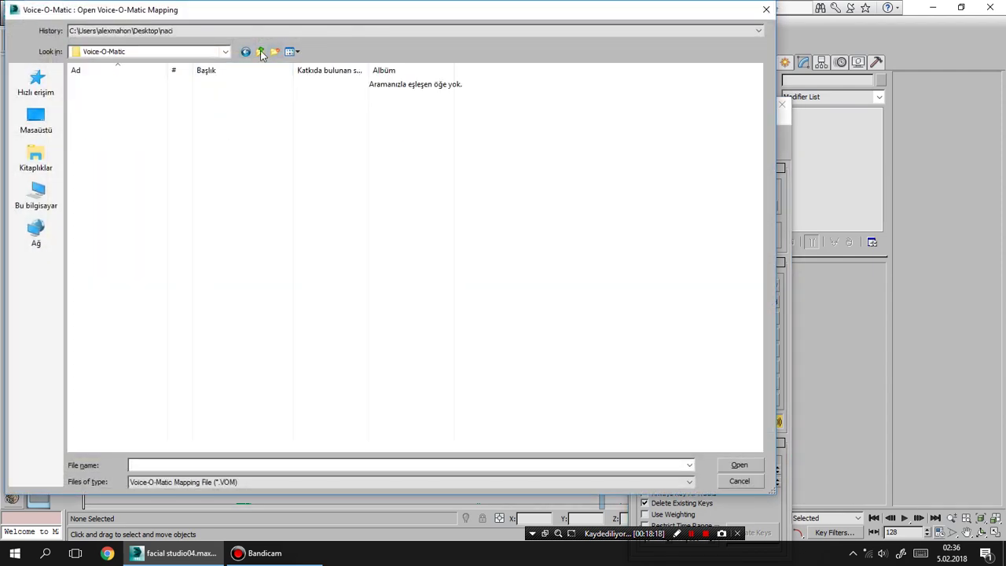
{"action": "left_click", "coordinate": [261, 51]}
{"action": "double_click", "coordinate": [300, 107]}
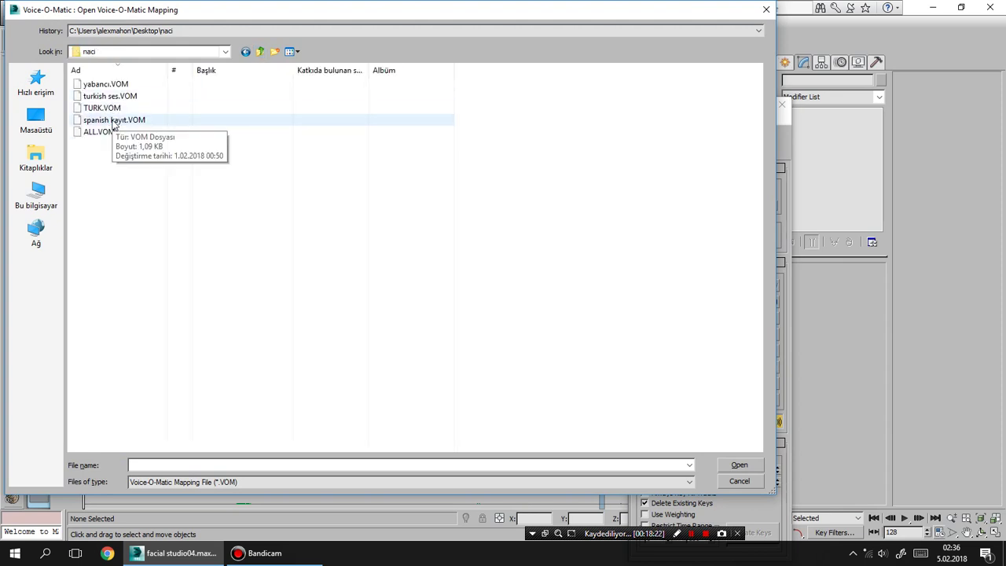
{"action": "double_click", "coordinate": [114, 122]}
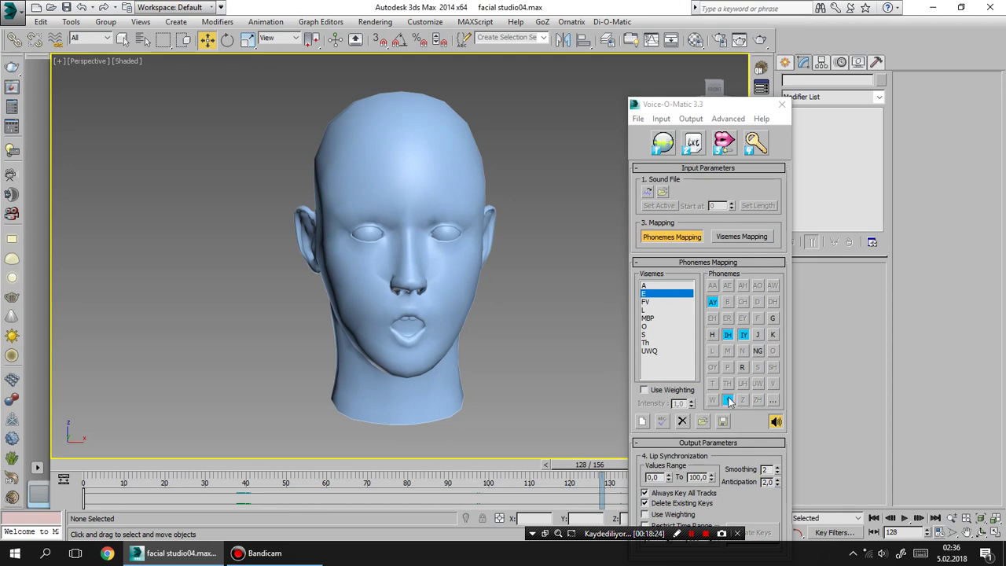
Step: Check the phonemes of visemes L and MBP, then select the head mesh
{"action": "left_click", "coordinate": [664, 310]}
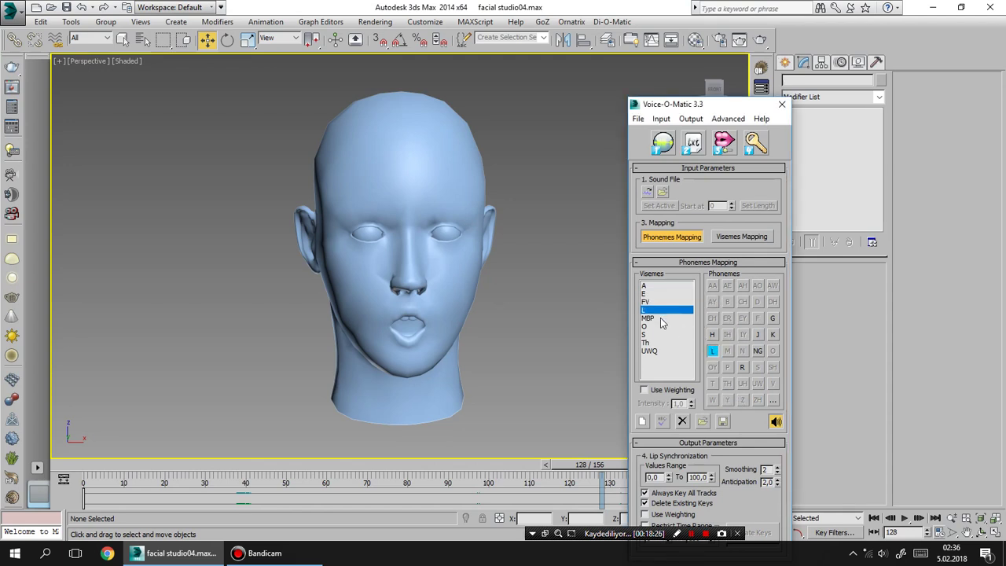
{"action": "left_click", "coordinate": [654, 318]}
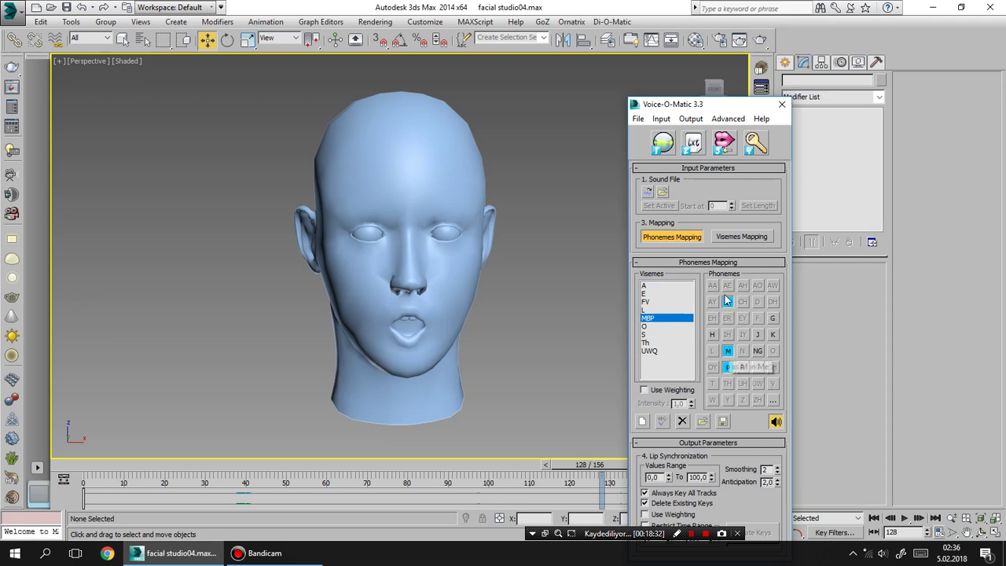
{"action": "left_click", "coordinate": [434, 297]}
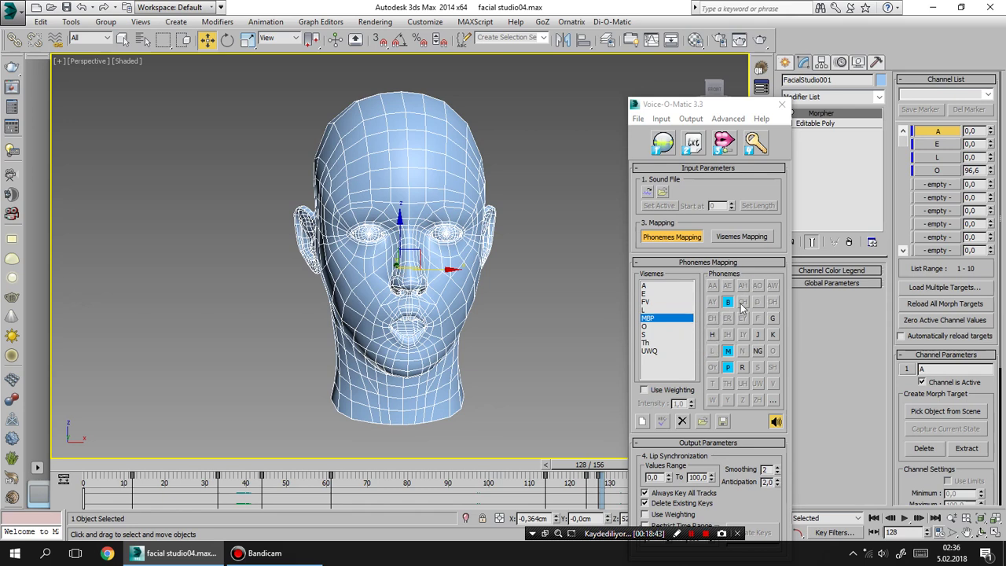
Step: Reopen the phoneme mapping and select visemes A, E, FV and L together
{"action": "left_click", "coordinate": [721, 264]}
{"action": "left_click", "coordinate": [751, 265]}
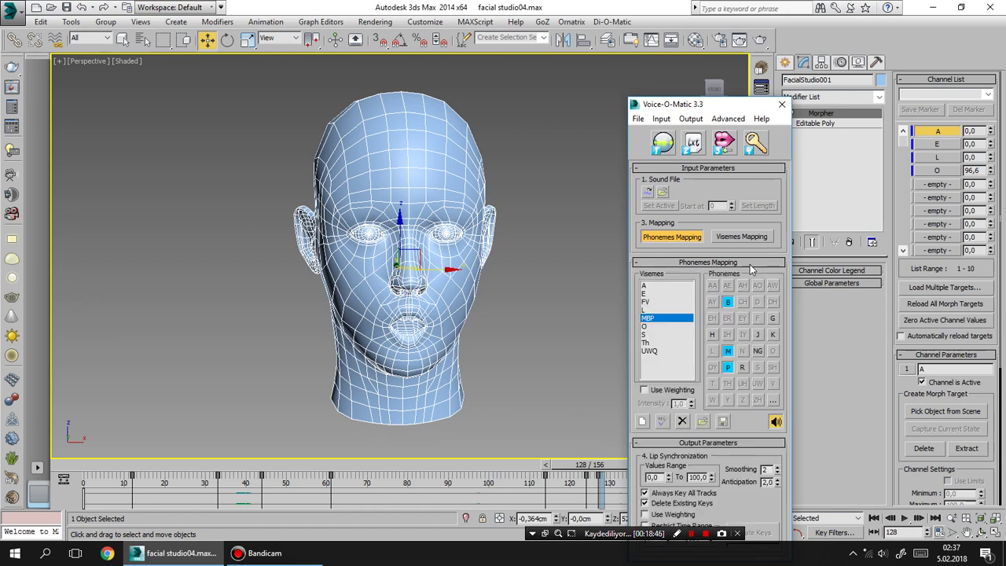
{"action": "key", "text": "Up"}
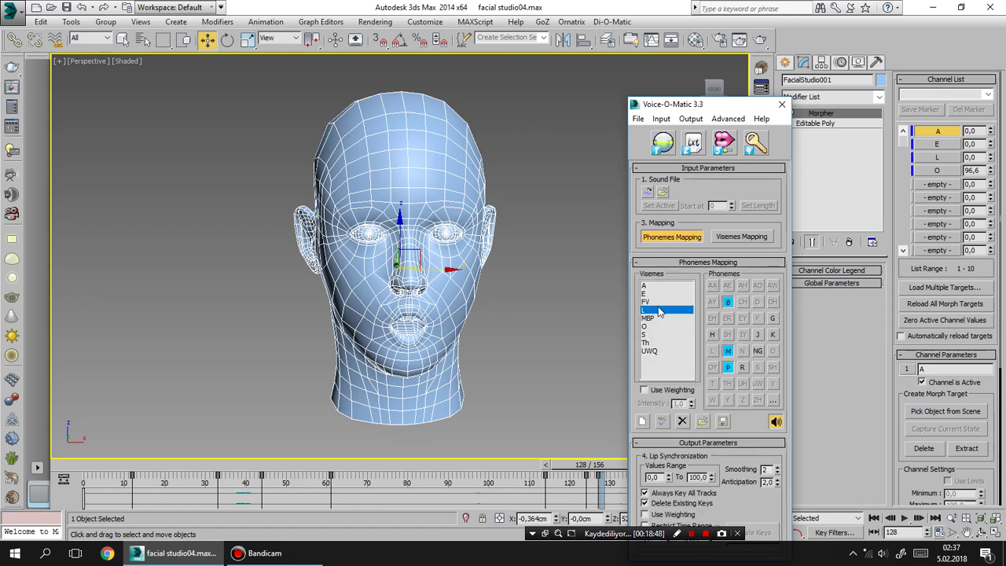
{"action": "left_click", "coordinate": [663, 352]}
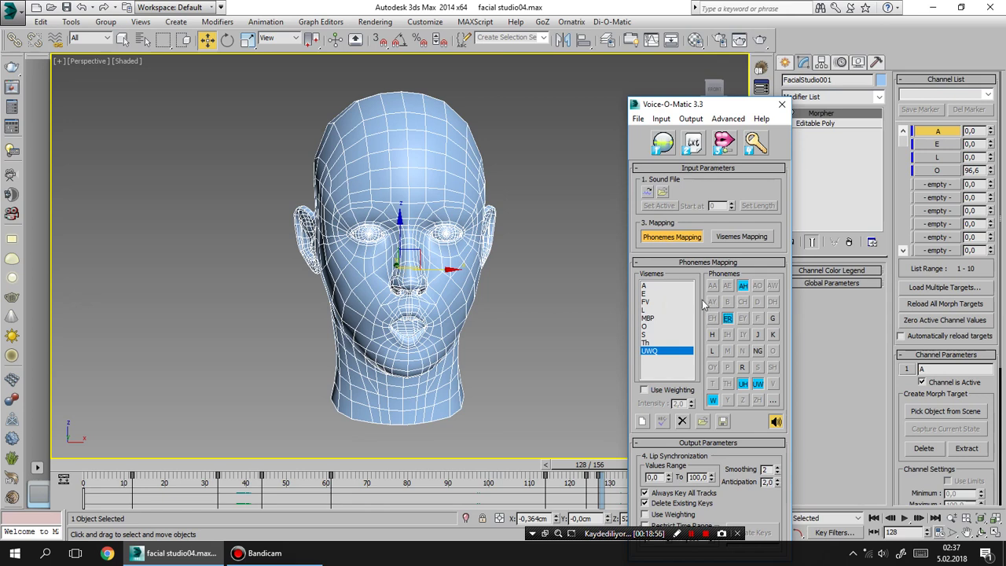
{"action": "left_click_drag", "start_coordinate": [648, 285], "coordinate": [649, 310]}
Step: Delete visemes A, E, FV and L, then the rest, emptying the list
{"action": "left_click", "coordinate": [683, 421]}
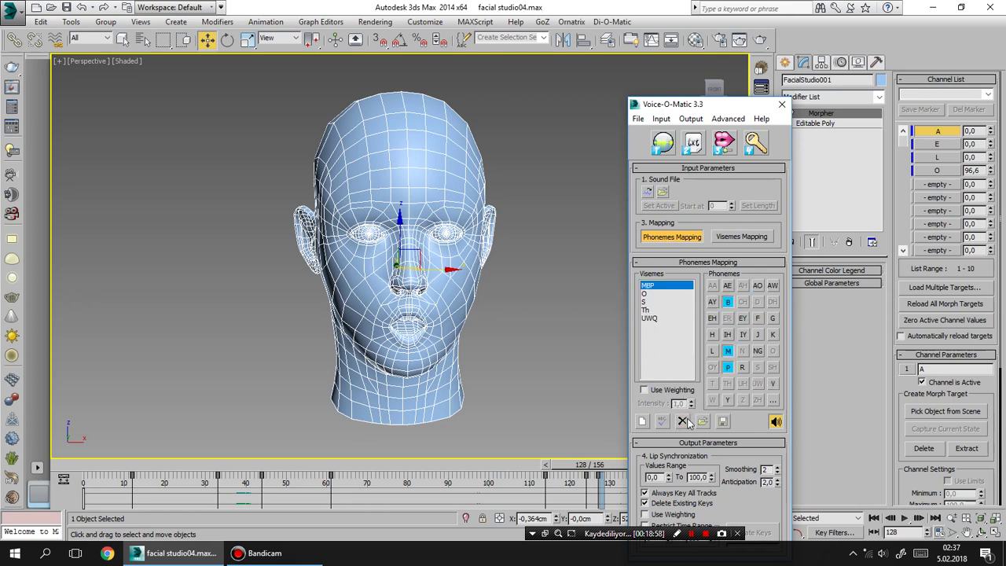
{"action": "left_click", "coordinate": [684, 422]}
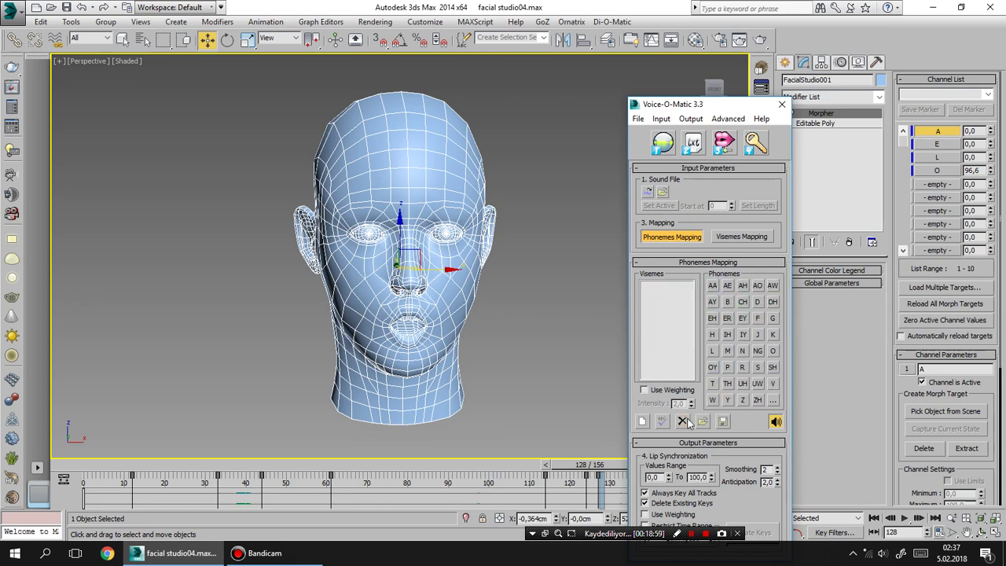
{"action": "left_click", "coordinate": [724, 244]}
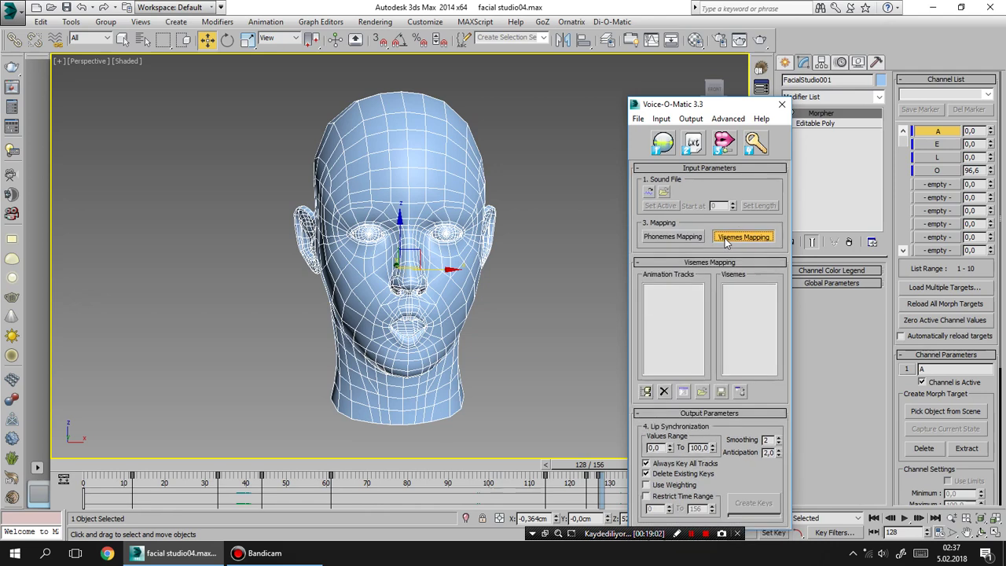
{"action": "left_click", "coordinate": [702, 238]}
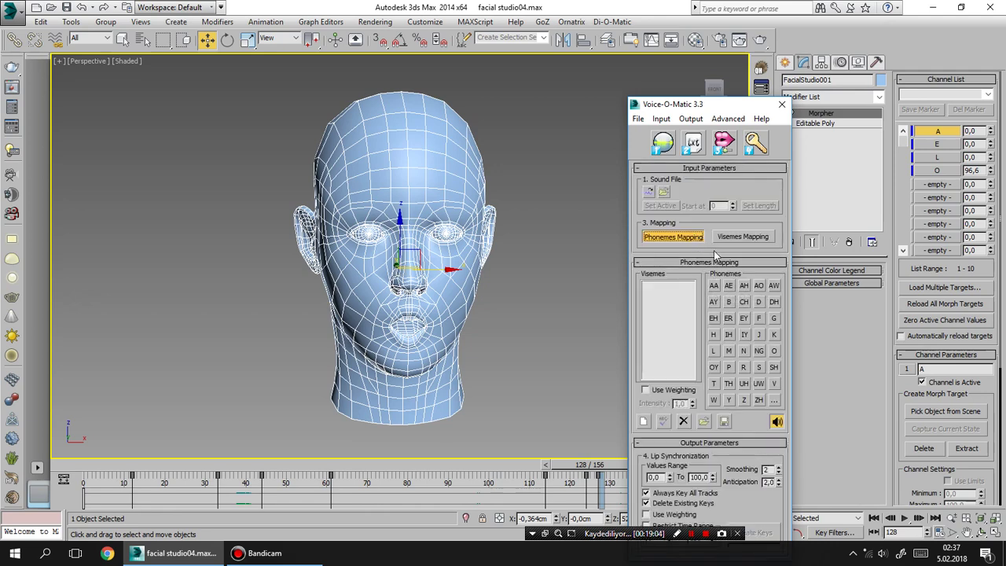
Step: Load the yabancı.VOM mapping and show its viseme-to-track assignments
{"action": "left_click", "coordinate": [706, 420]}
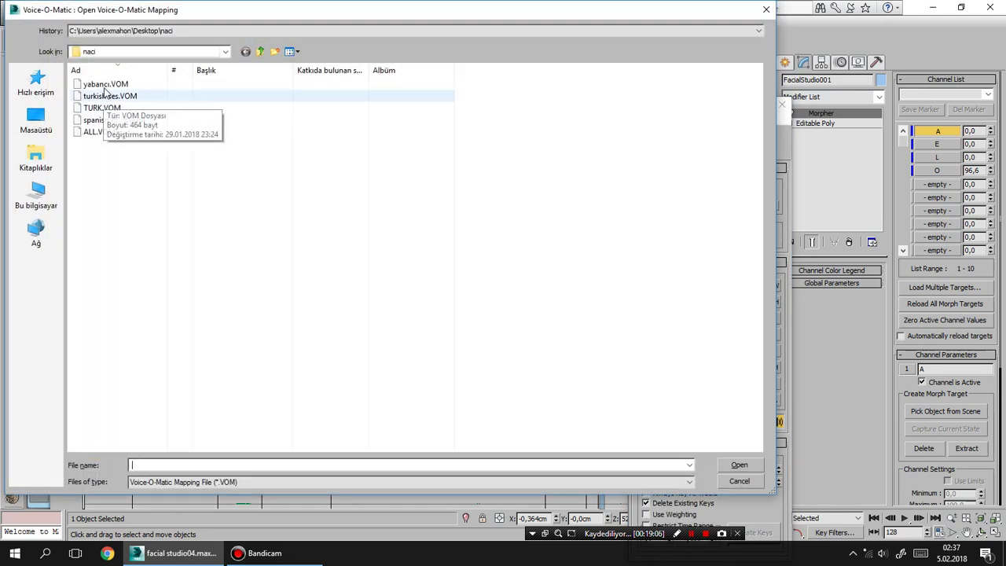
{"action": "double_click", "coordinate": [105, 87]}
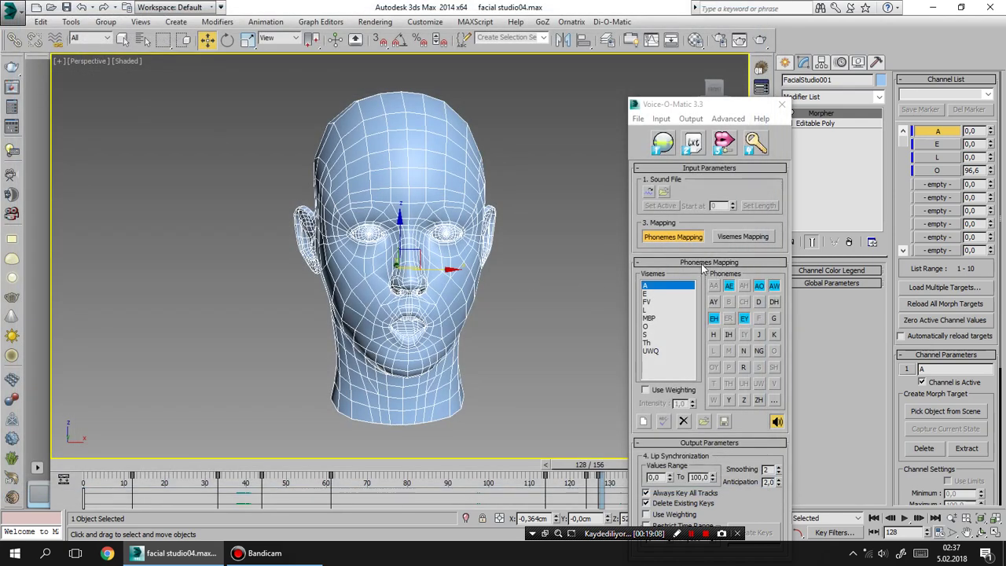
{"action": "left_click", "coordinate": [729, 238]}
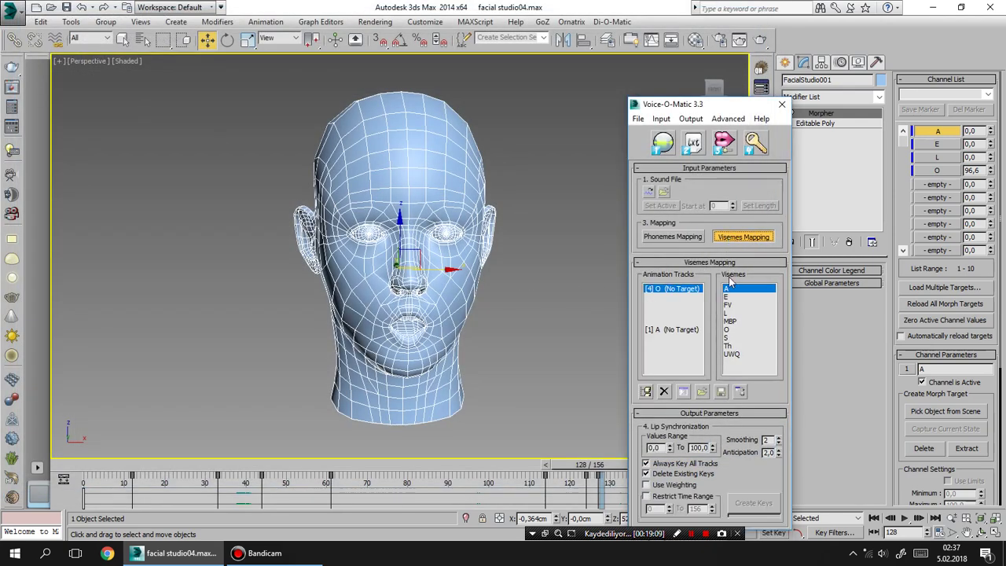
Step: Remove the old O and A tracks, then assign Morpher [1] A and [2] E to visemes A and E
{"action": "left_click", "coordinate": [665, 392]}
{"action": "left_click", "coordinate": [675, 330]}
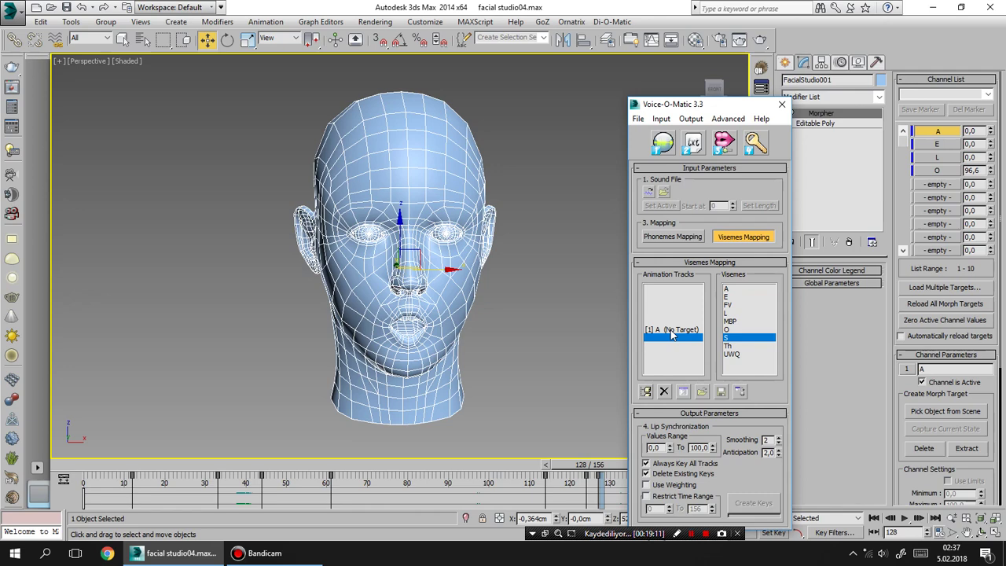
{"action": "left_click", "coordinate": [665, 391]}
{"action": "double_click", "coordinate": [729, 291]}
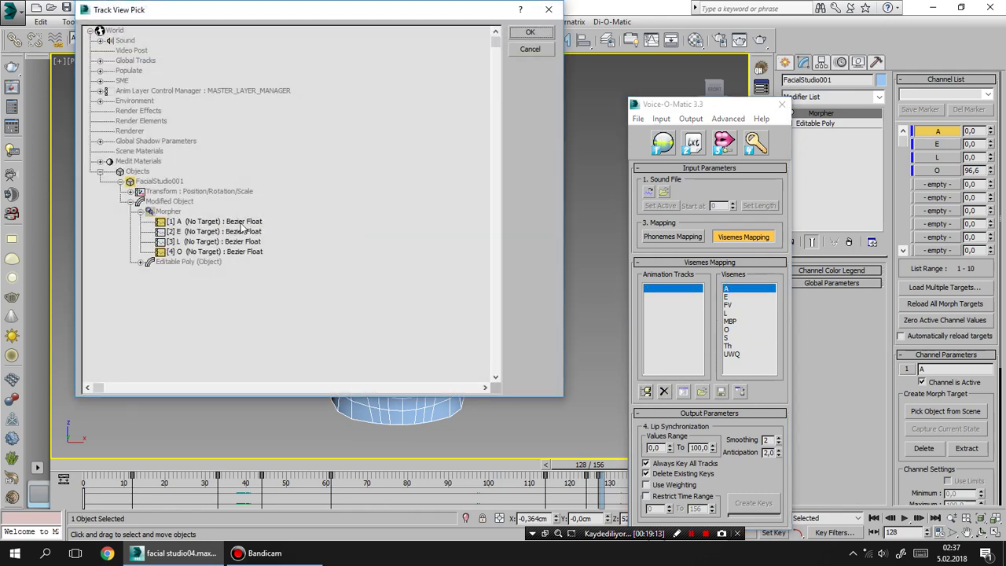
{"action": "double_click", "coordinate": [244, 222]}
{"action": "double_click", "coordinate": [728, 298]}
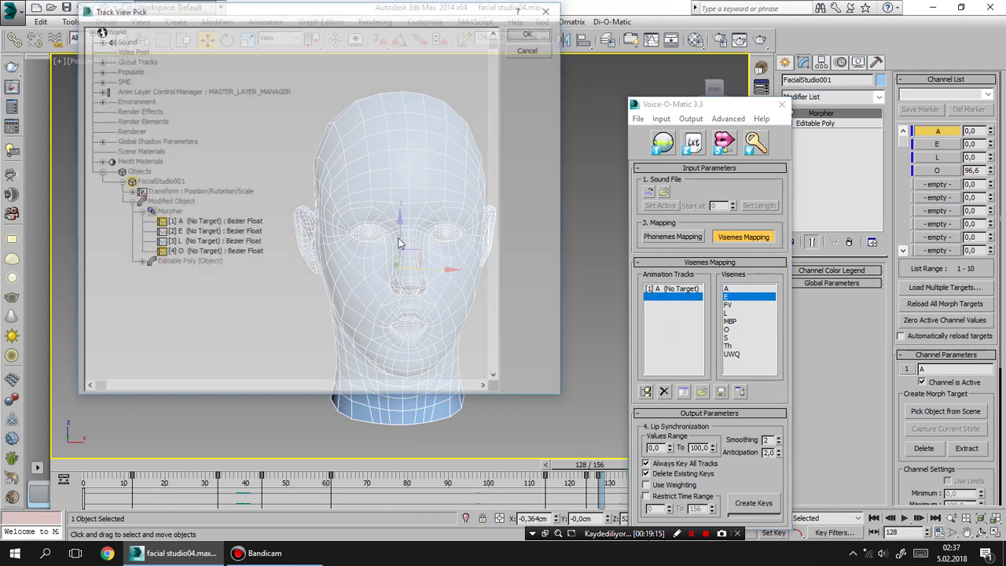
{"action": "double_click", "coordinate": [236, 232]}
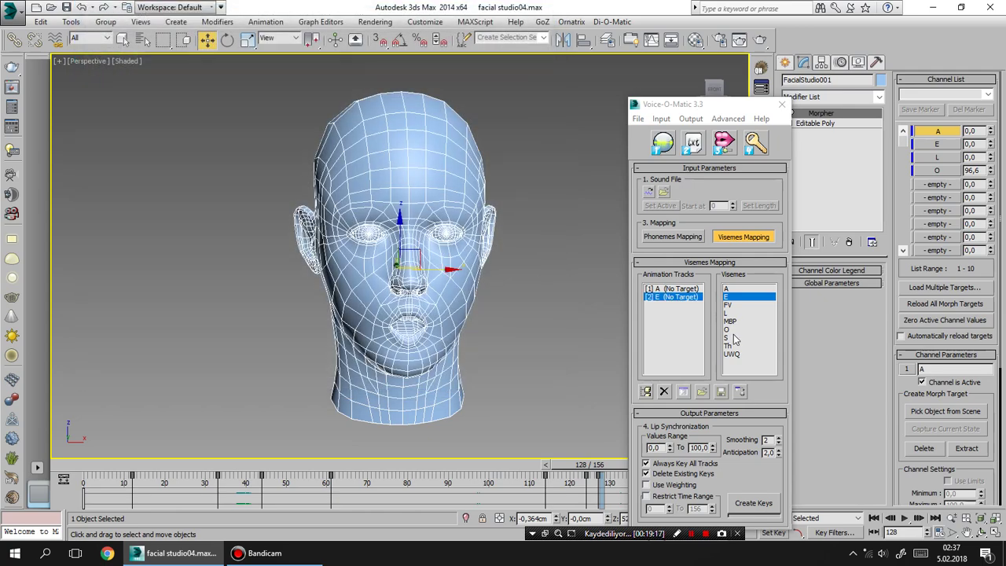
Step: Assign Morpher track [4] O to viseme O and [3] L to viseme L
{"action": "double_click", "coordinate": [727, 329]}
{"action": "double_click", "coordinate": [229, 254]}
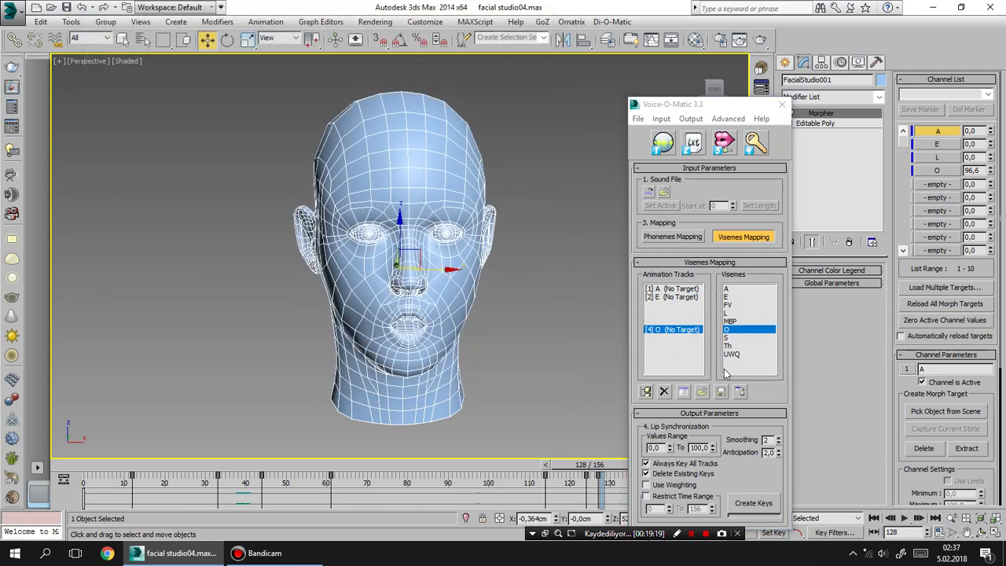
{"action": "double_click", "coordinate": [727, 313]}
{"action": "left_click", "coordinate": [210, 242]}
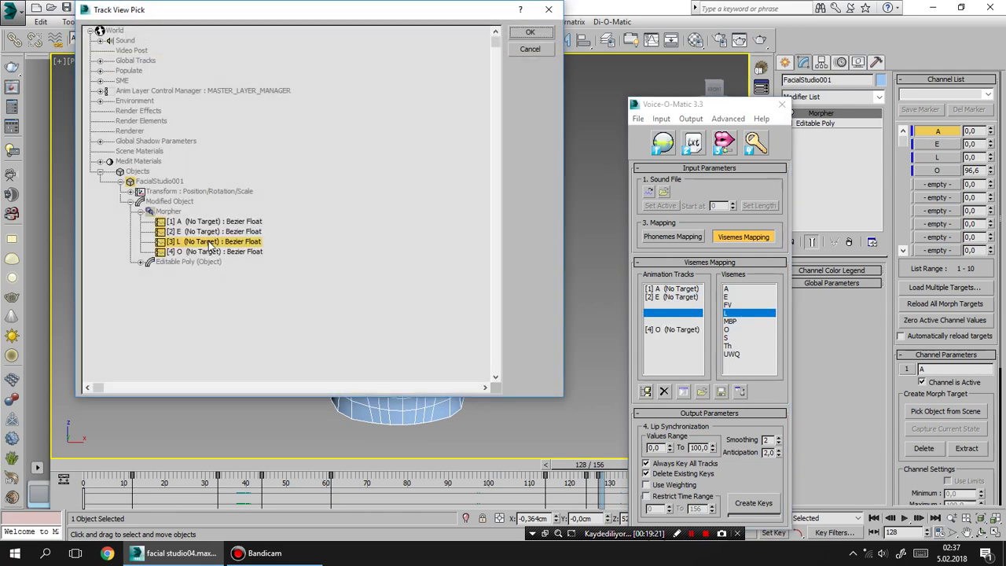
{"action": "double_click", "coordinate": [211, 244]}
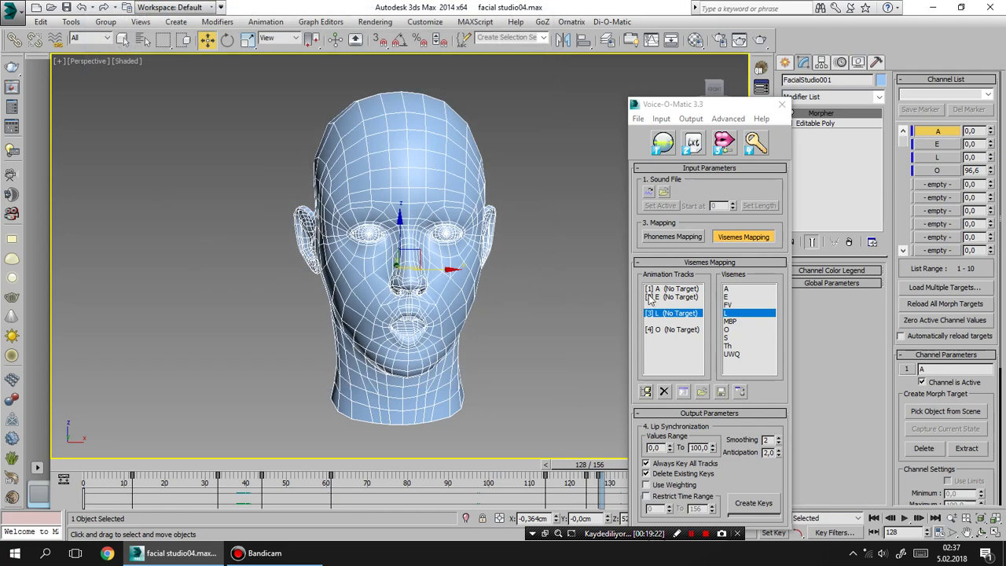
{"action": "left_click", "coordinate": [665, 193]}
Step: Load A-E-L-O.wav and create lip-sync keys on the Morpher tracks
{"action": "left_click", "coordinate": [99, 98]}
{"action": "key", "text": "Return"}
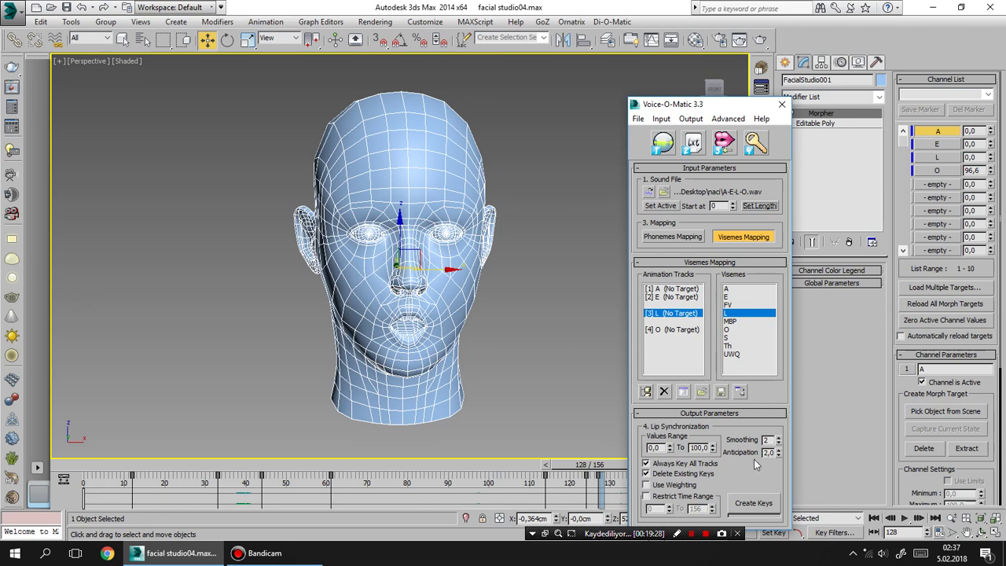
{"action": "left_click", "coordinate": [753, 504]}
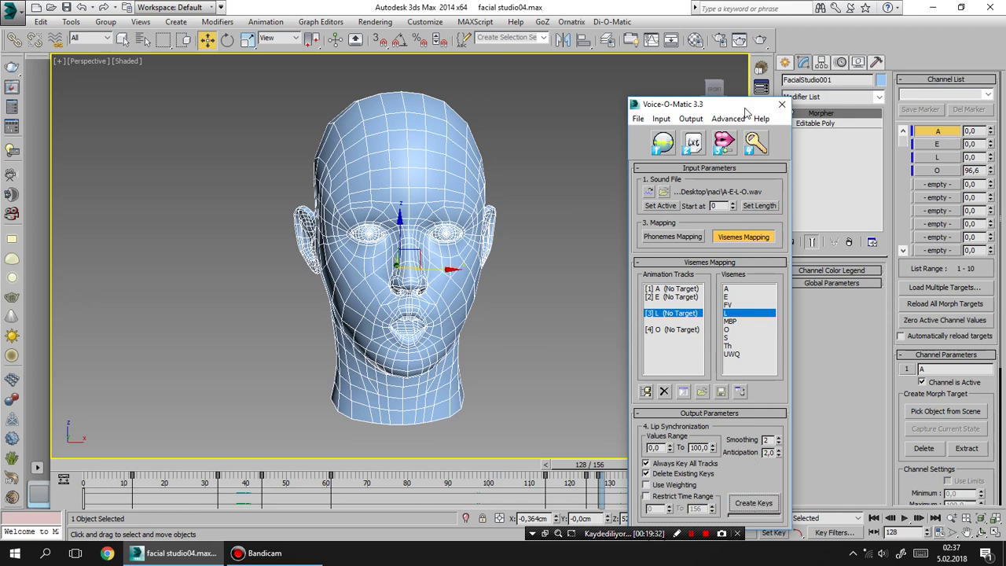
Step: Play the mouth animation, scrub through to frame 130, and show the phoneme mapping
{"action": "left_click_drag", "start_coordinate": [747, 110], "coordinate": [807, 52]}
{"action": "left_click", "coordinate": [904, 518]}
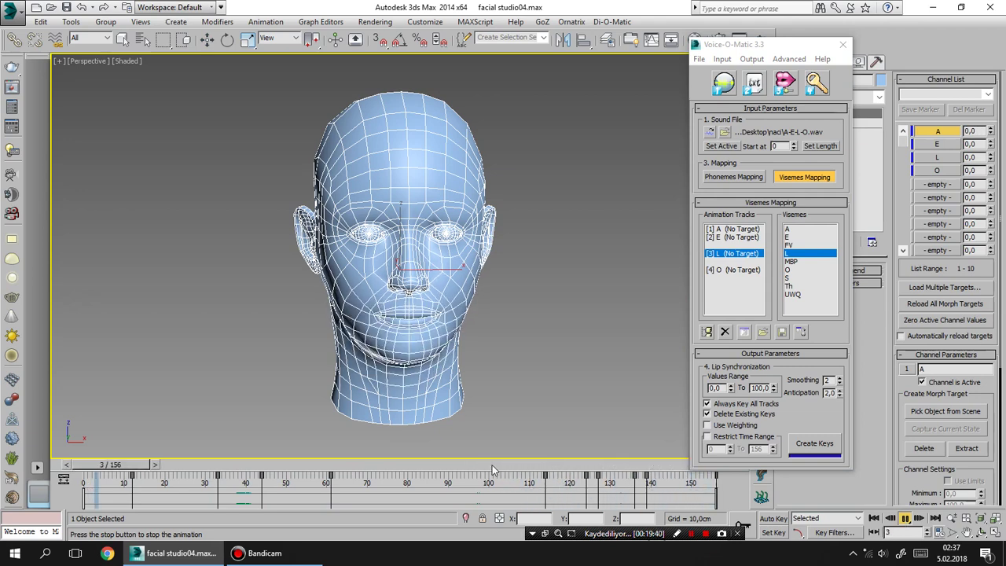
{"action": "left_click_drag", "start_coordinate": [138, 465], "coordinate": [236, 469]}
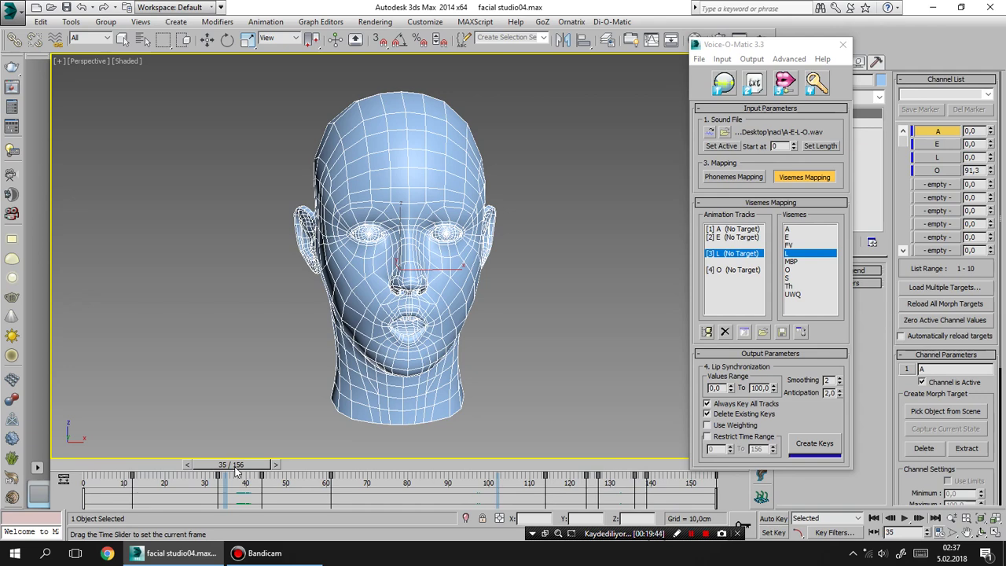
{"action": "mouse_move", "coordinate": [277, 475]}
{"action": "left_mouse_down"}
{"action": "mouse_move", "coordinate": [542, 472]}
{"action": "mouse_move", "coordinate": [595, 485]}
{"action": "left_mouse_up"}
{"action": "key", "text": "w"}
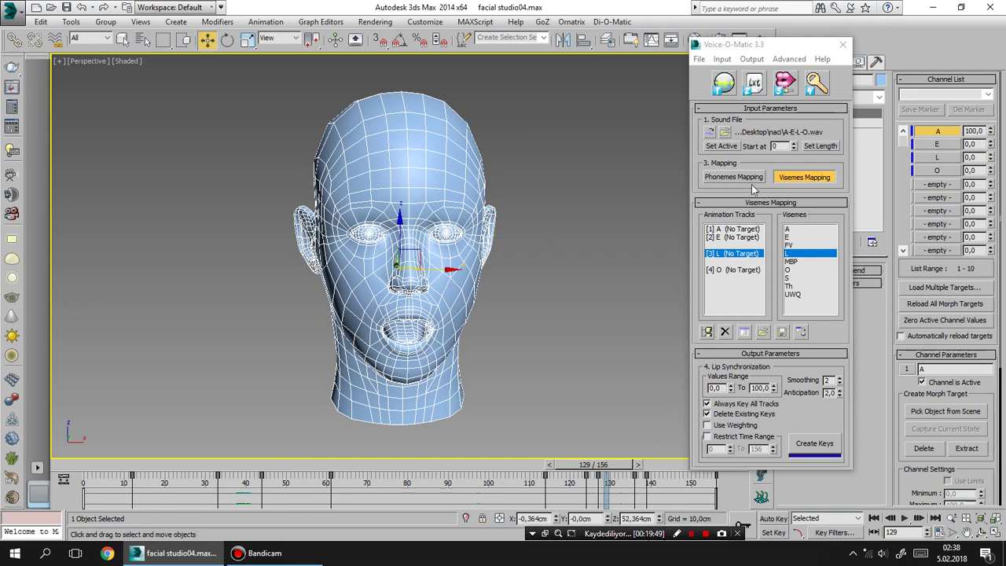
{"action": "left_click", "coordinate": [751, 179]}
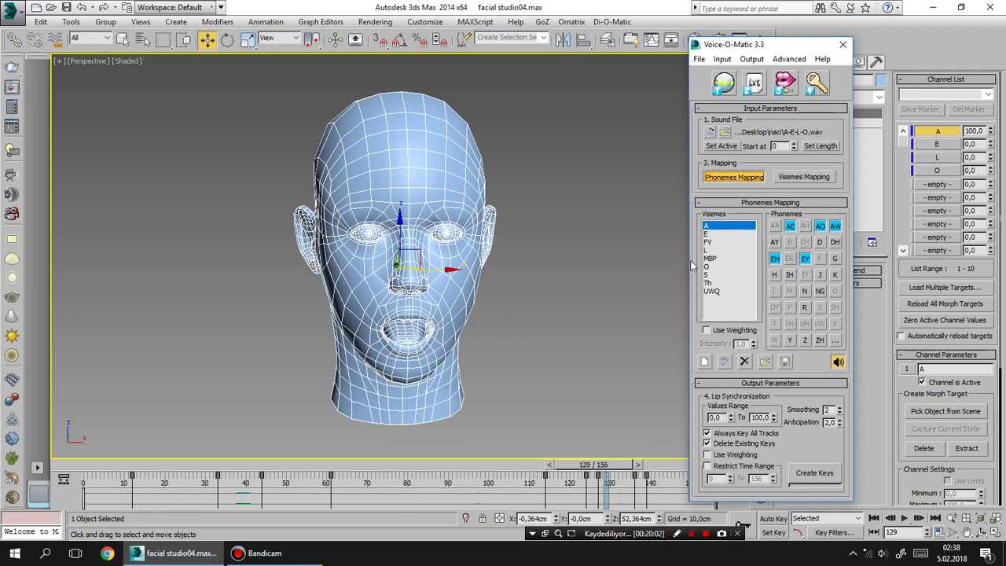
Step: Load francais.wav from the Desktop's Voice-O-Matic folder as the Voice-O-Matic sound file
{"action": "left_click", "coordinate": [727, 132]}
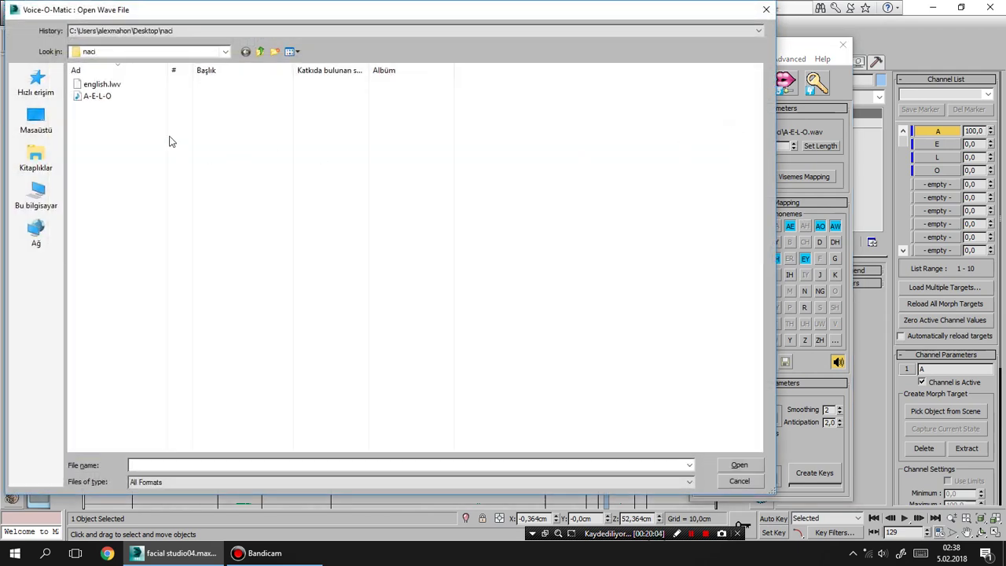
{"action": "left_click", "coordinate": [262, 53]}
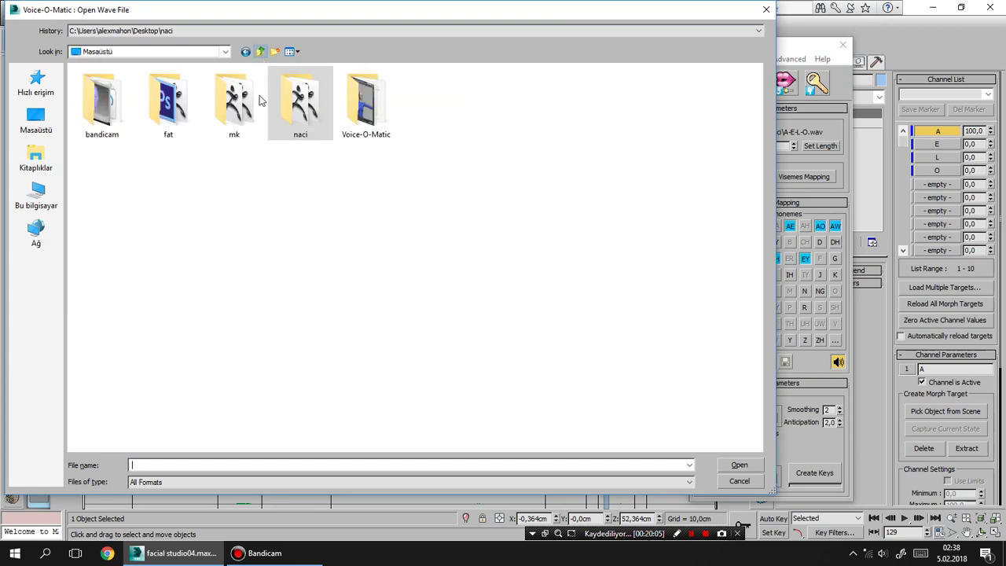
{"action": "double_click", "coordinate": [395, 106]}
{"action": "double_click", "coordinate": [96, 120]}
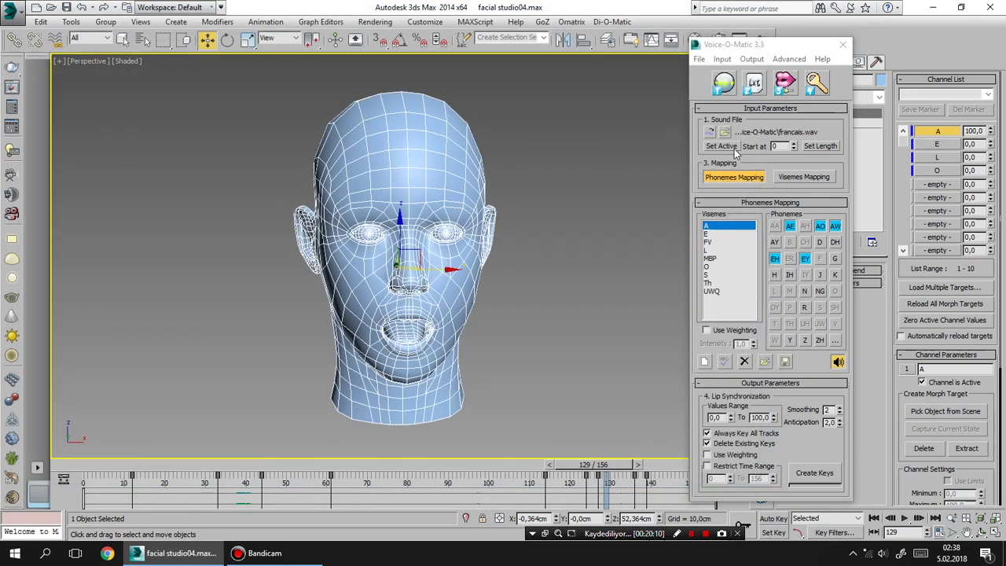
Step: Play the head's lip-sync animation from the first frame, stopping around frame 146
{"action": "left_click", "coordinate": [874, 518]}
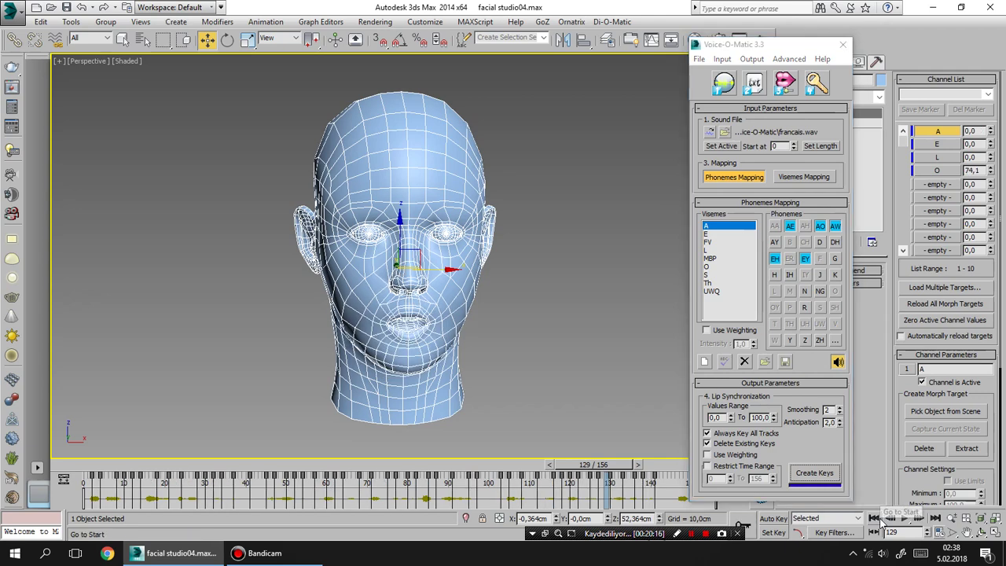
{"action": "left_click", "coordinate": [905, 518]}
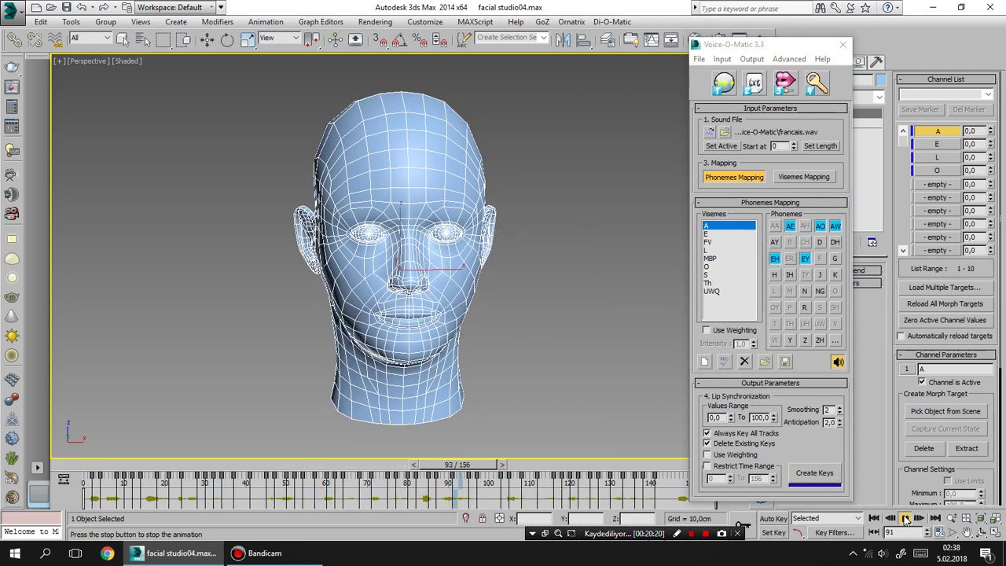
{"action": "left_click", "coordinate": [906, 518]}
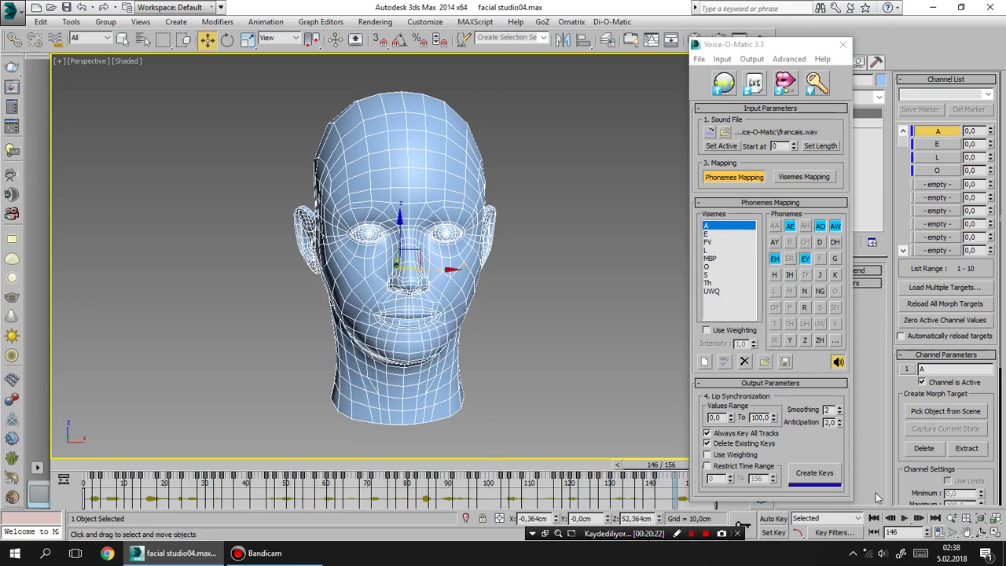
Step: Replay the deselected head's lip-sync from a three-quarter Perspective angle, then close Voice-O-Matic
{"action": "left_click", "coordinate": [533, 299]}
{"action": "middle_click_drag", "start_coordinate": [461, 380], "coordinate": [437, 337], "text": "alt"}
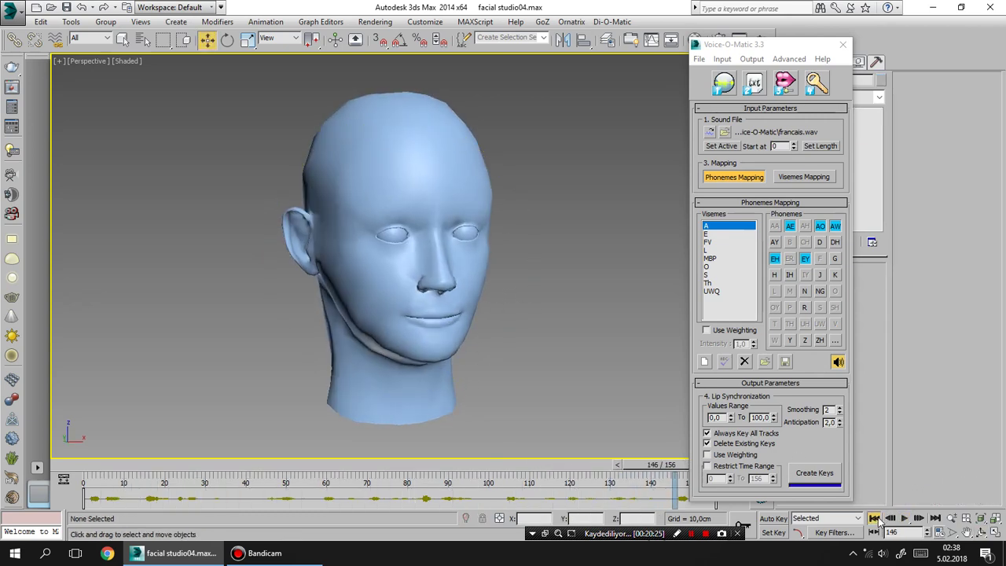
{"action": "left_click", "coordinate": [905, 518]}
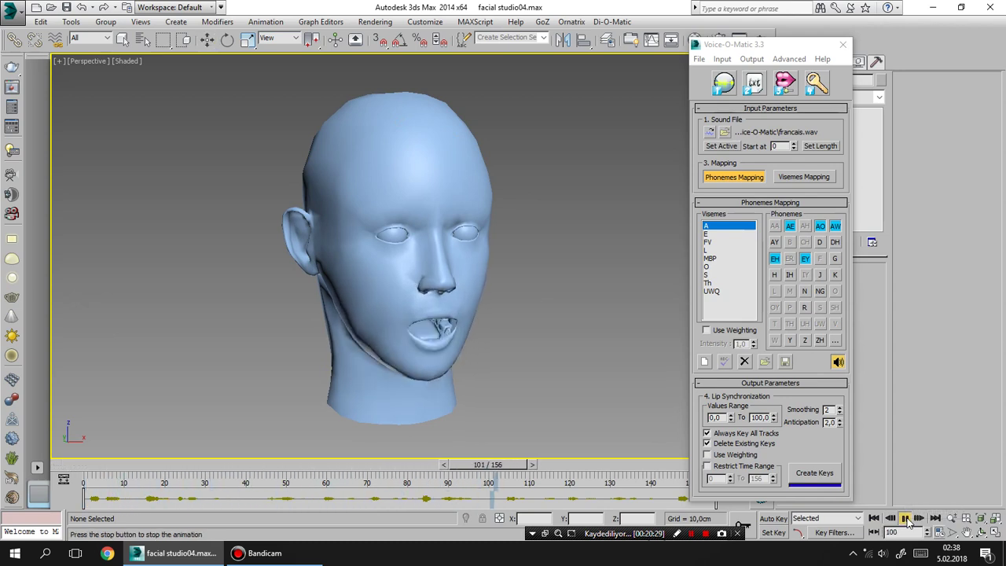
{"action": "left_click", "coordinate": [906, 518]}
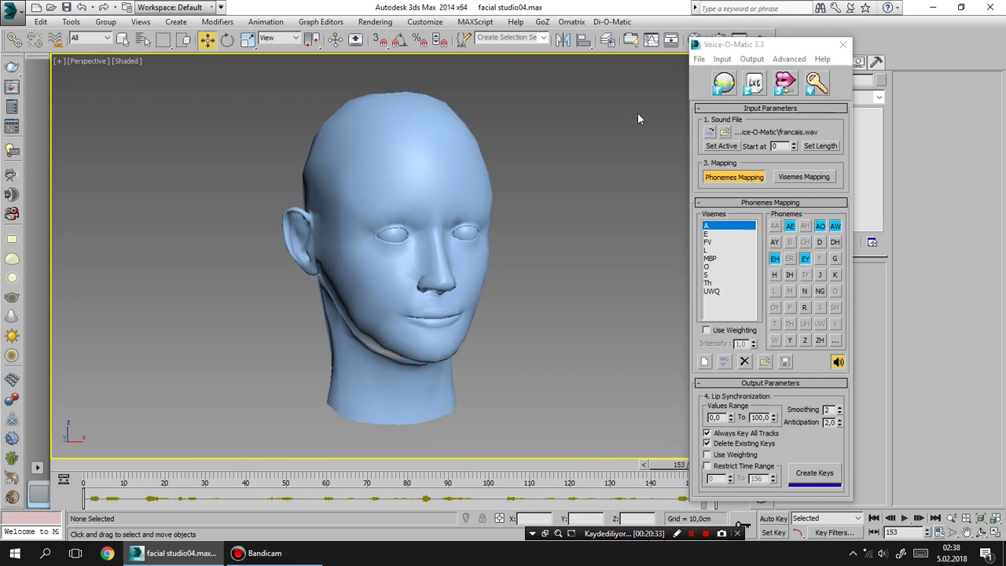
{"action": "left_click", "coordinate": [842, 44]}
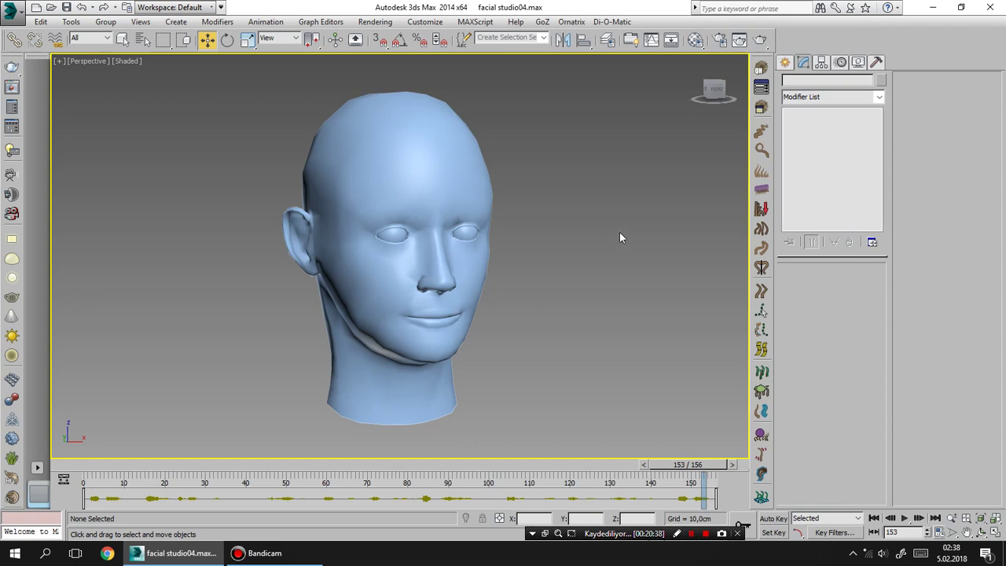